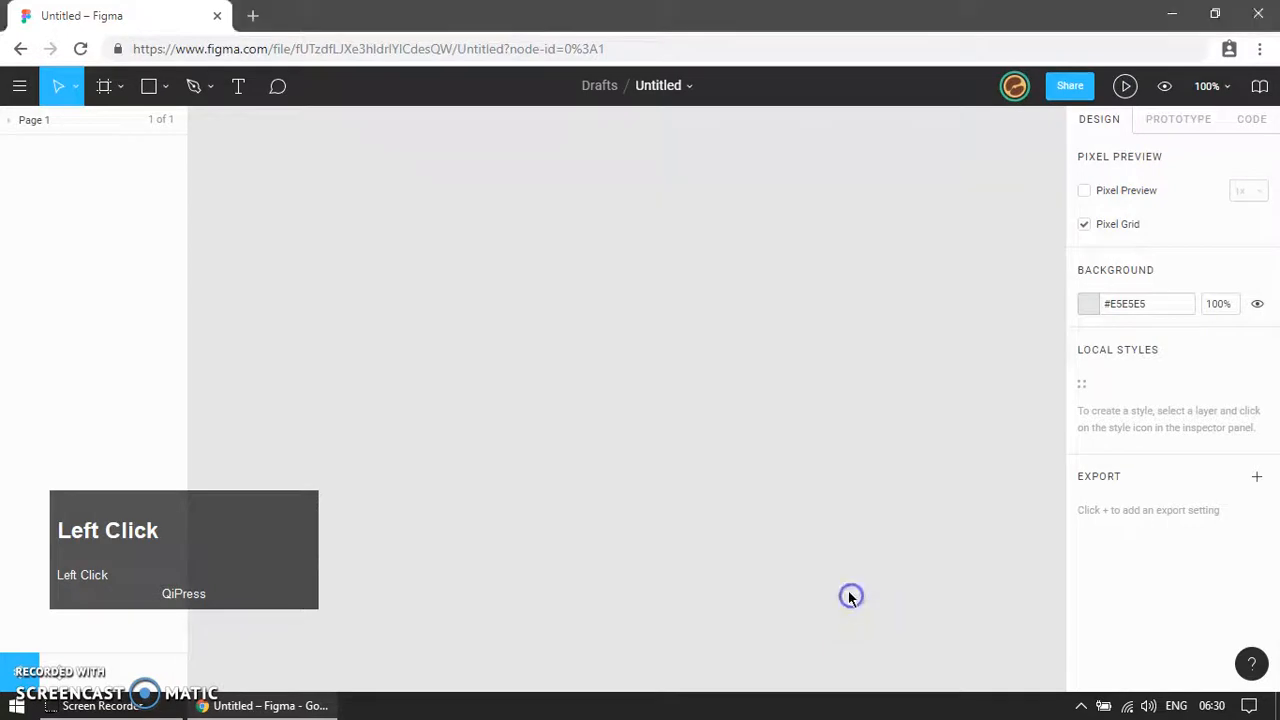
Step: Place the whatsapp_source image on the empty canvas and shift it slightly downward
click(503, 277)
click(833, 412)
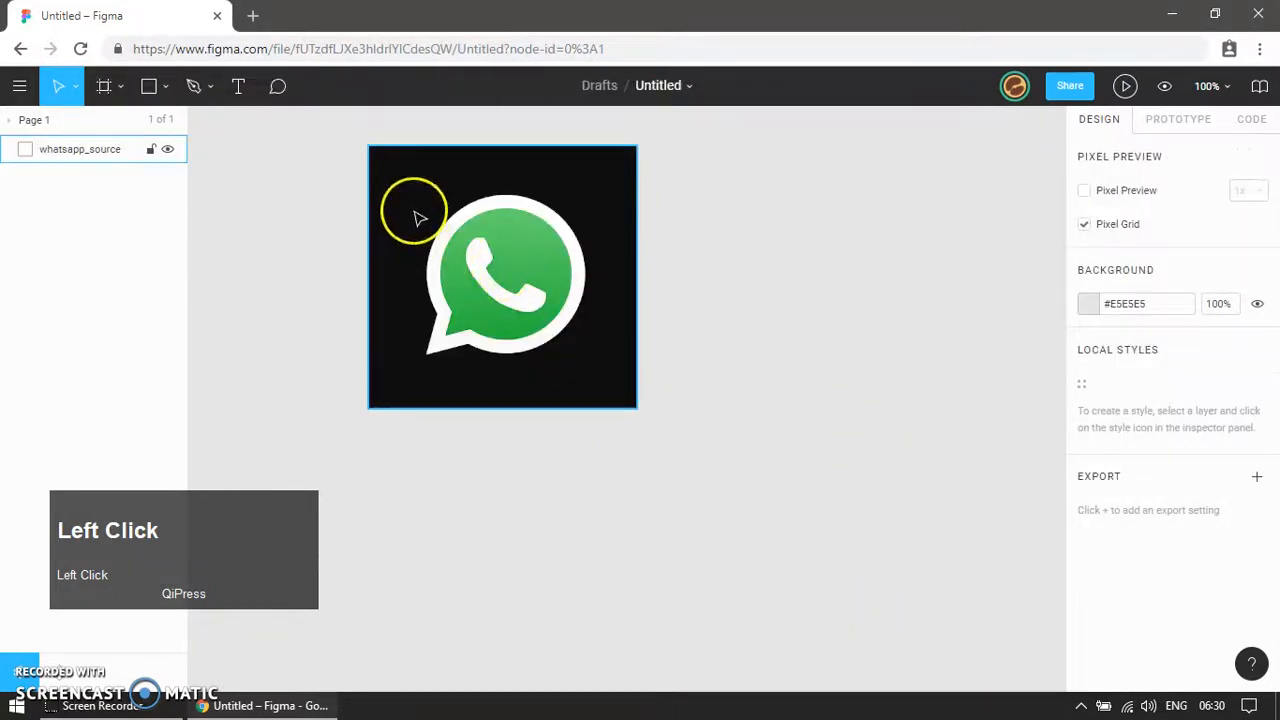
drag(551, 325, 569, 380)
scroll(635, 445, down, 1)
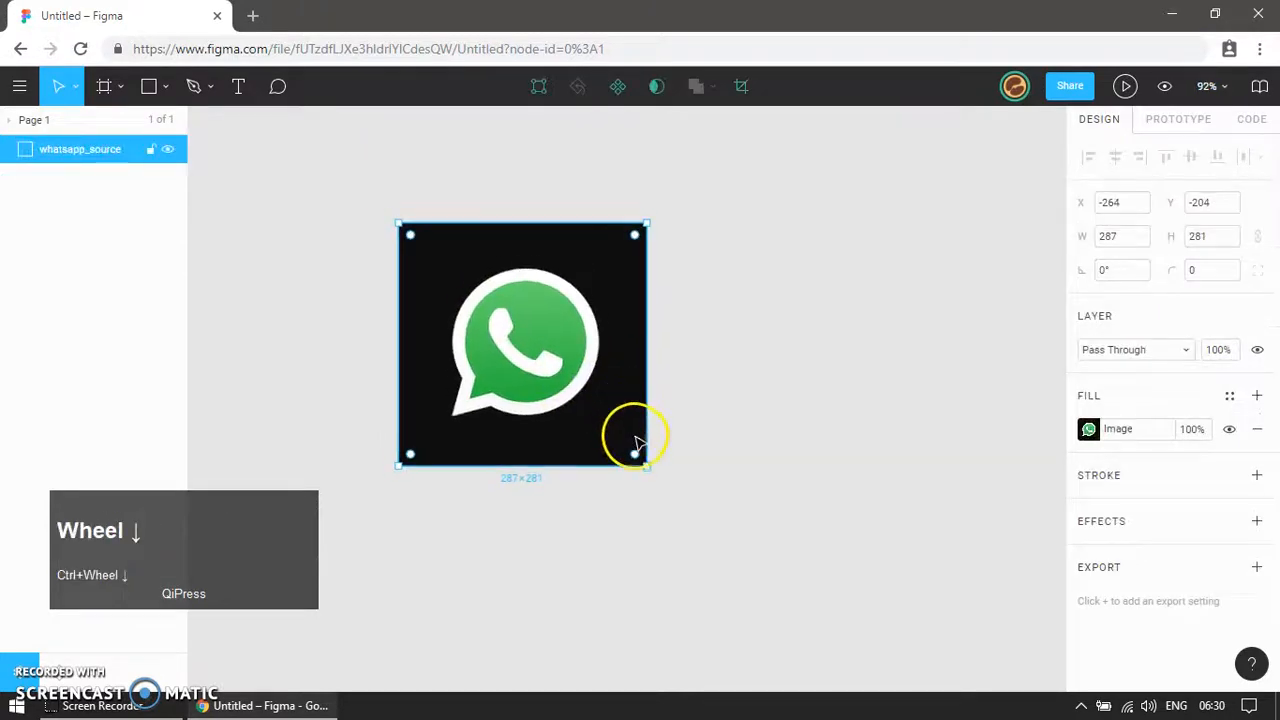
scroll(604, 440, down, 3)
Step: Duplicate the logo image beside the original and rotate the copy to about 42.33° so its tail points down
drag(604, 440, 792, 349)
key(ctrl+d)
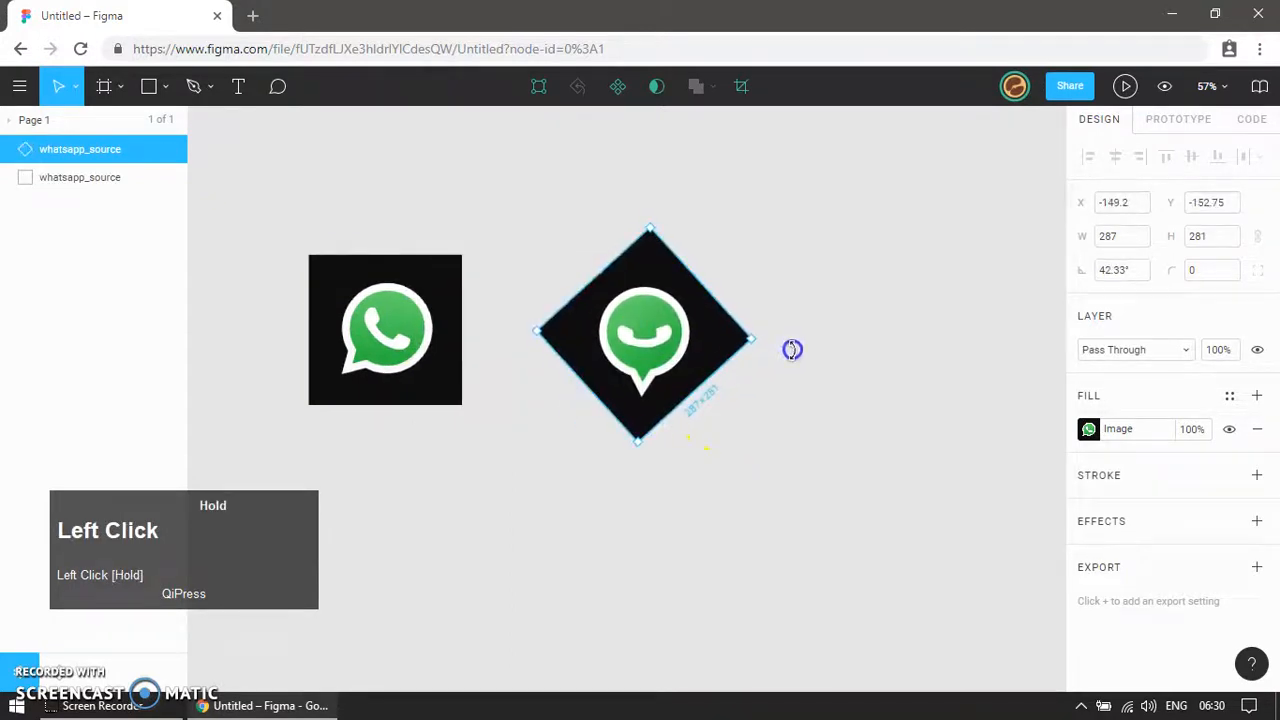
drag(699, 425, 703, 424)
scroll(706, 423, up, 1)
click(706, 423)
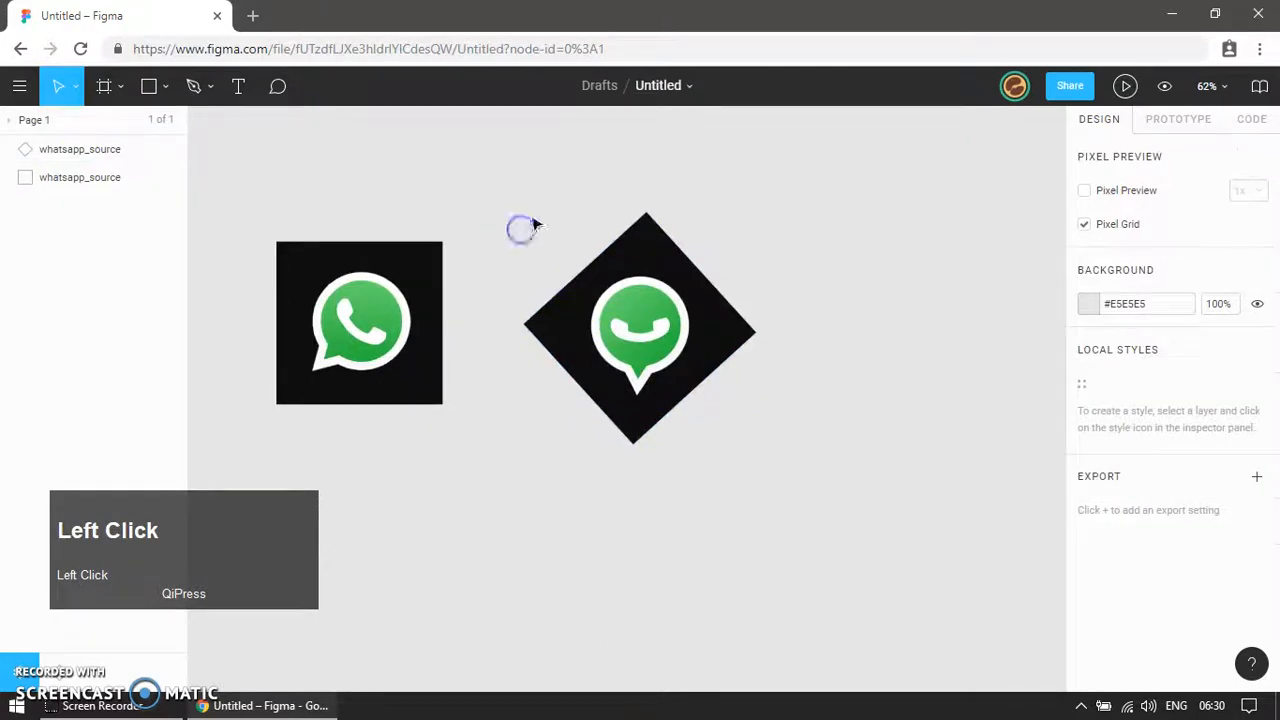
Step: Draw a guide rectangle about 181 × 598 over the left half of the rotated logo and set its fill opacity to 50%
key(r)
mouse_move(523, 197)
mouse_down()
mouse_move(636, 486)
mouse_move(628, 543)
mouse_up()
key(Right)
key(Right)
key(Right)
drag(586, 451, 598, 418)
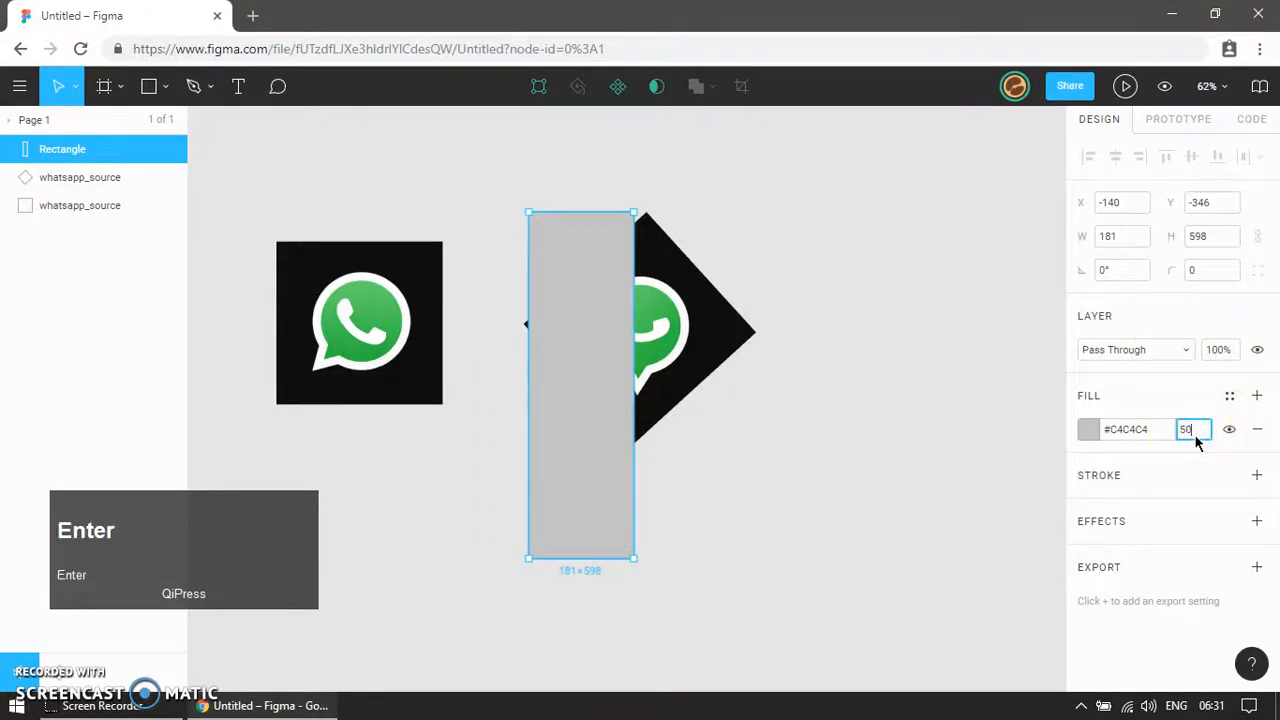
click(826, 440)
Step: Fine-tune the logo copy's rotation to about 43.25° so it stands straight against the guide's edge
key(z)
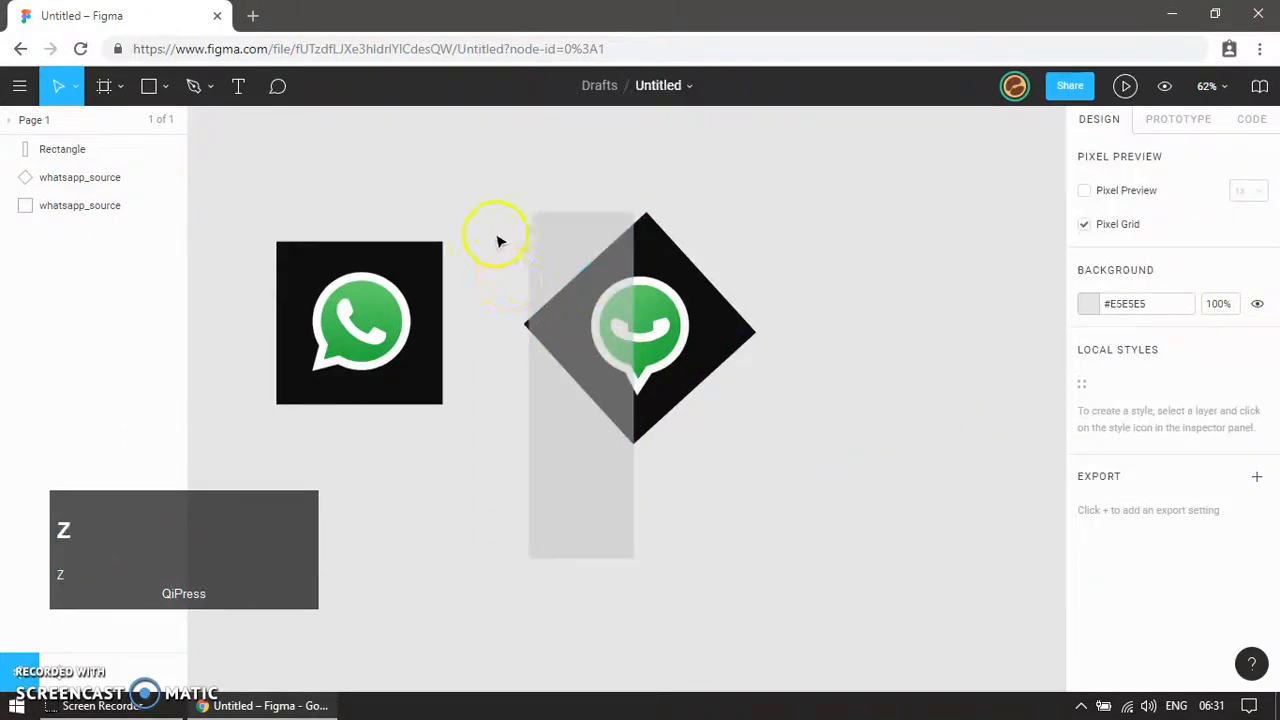
drag(508, 235, 782, 410)
key(v)
click(789, 420)
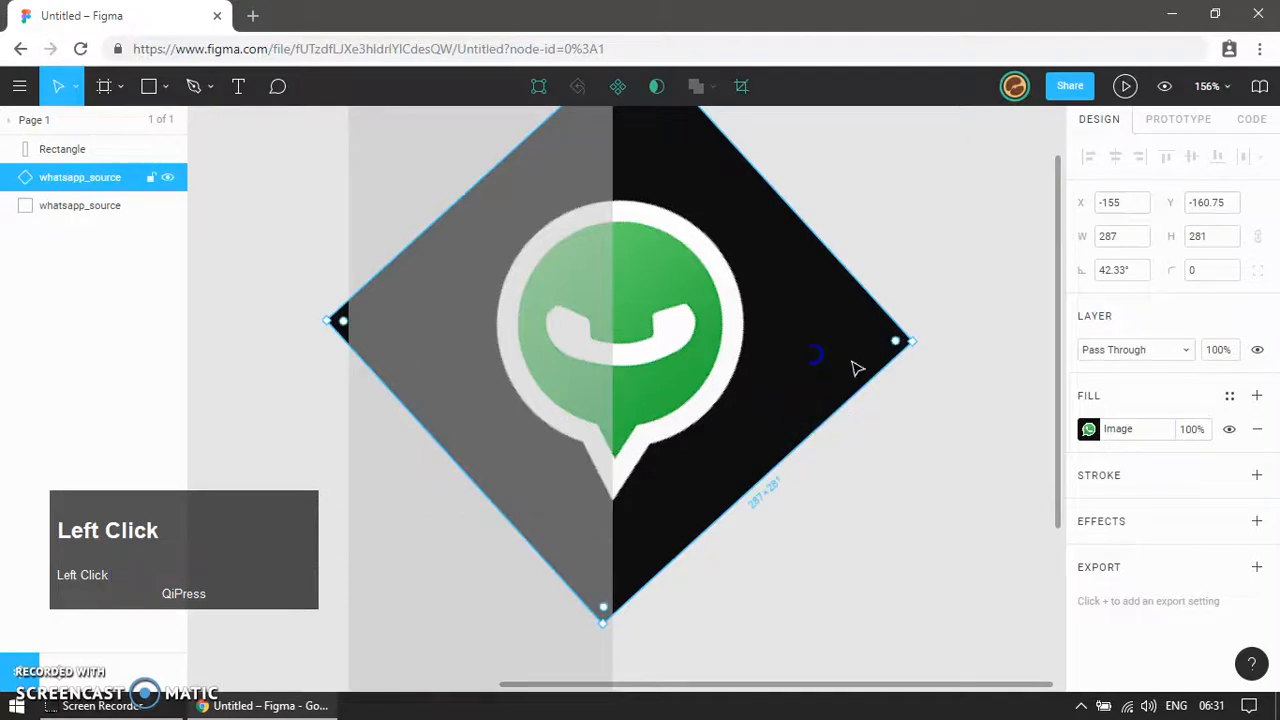
drag(924, 348, 926, 343)
click(932, 347)
Step: Nudge the rotated logo image horizontally to X -158 so its tail tip lines up with the guide's right edge
drag(825, 353, 822, 357)
key(Right)
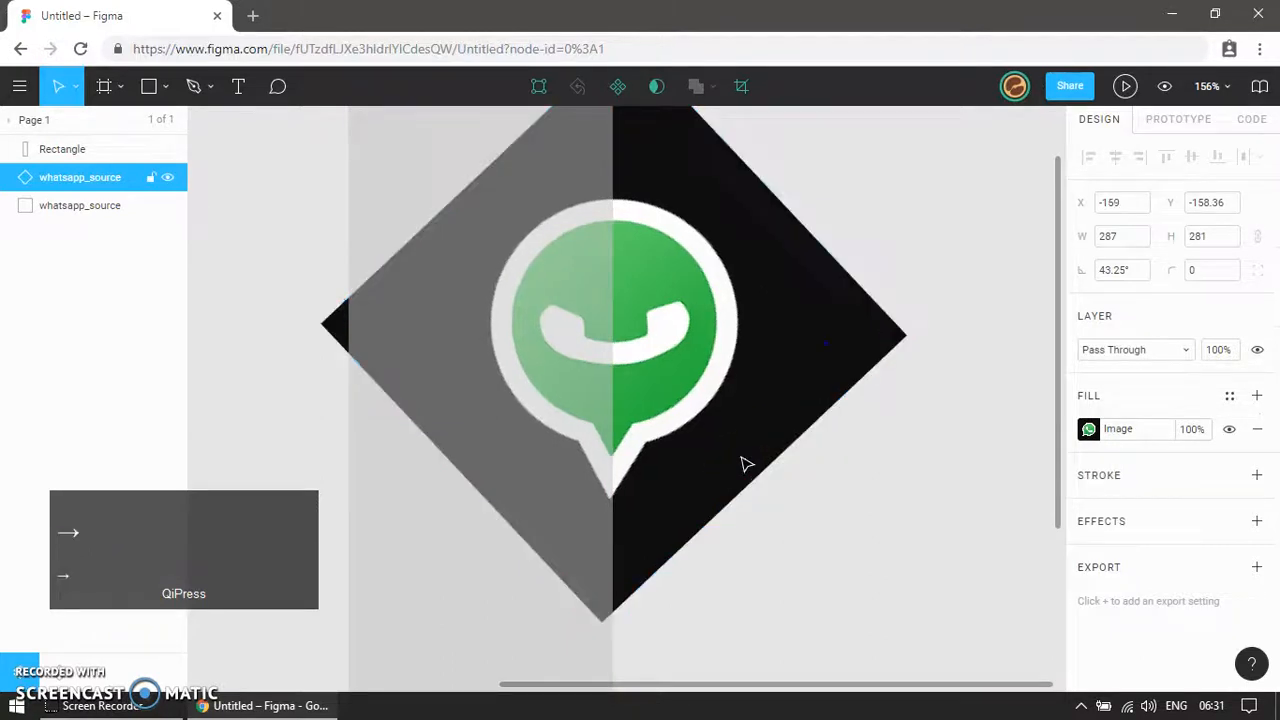
key(Right)
key(Right)
key(Right)
key(Right)
key(Left)
key(Left)
key(Left)
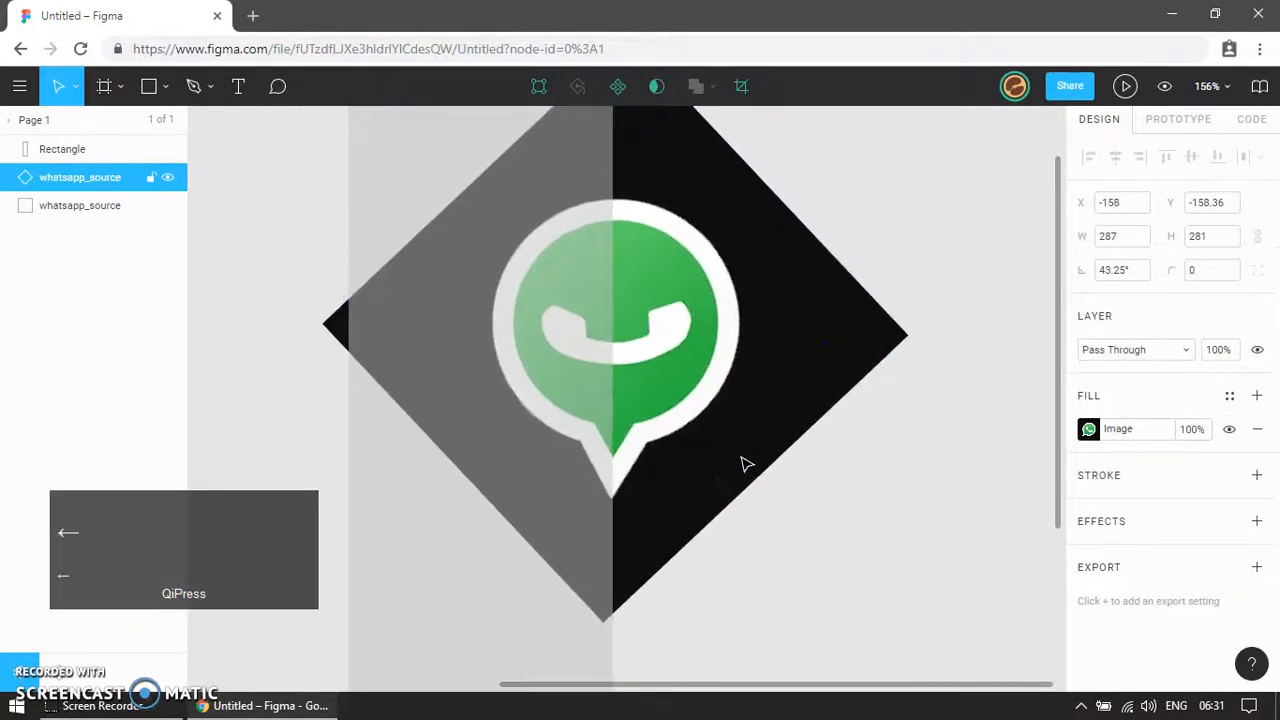
Step: Delete the semi-transparent guide rectangle
click(768, 481)
ctrl+scroll(771, 432, down, 2)
click(594, 337)
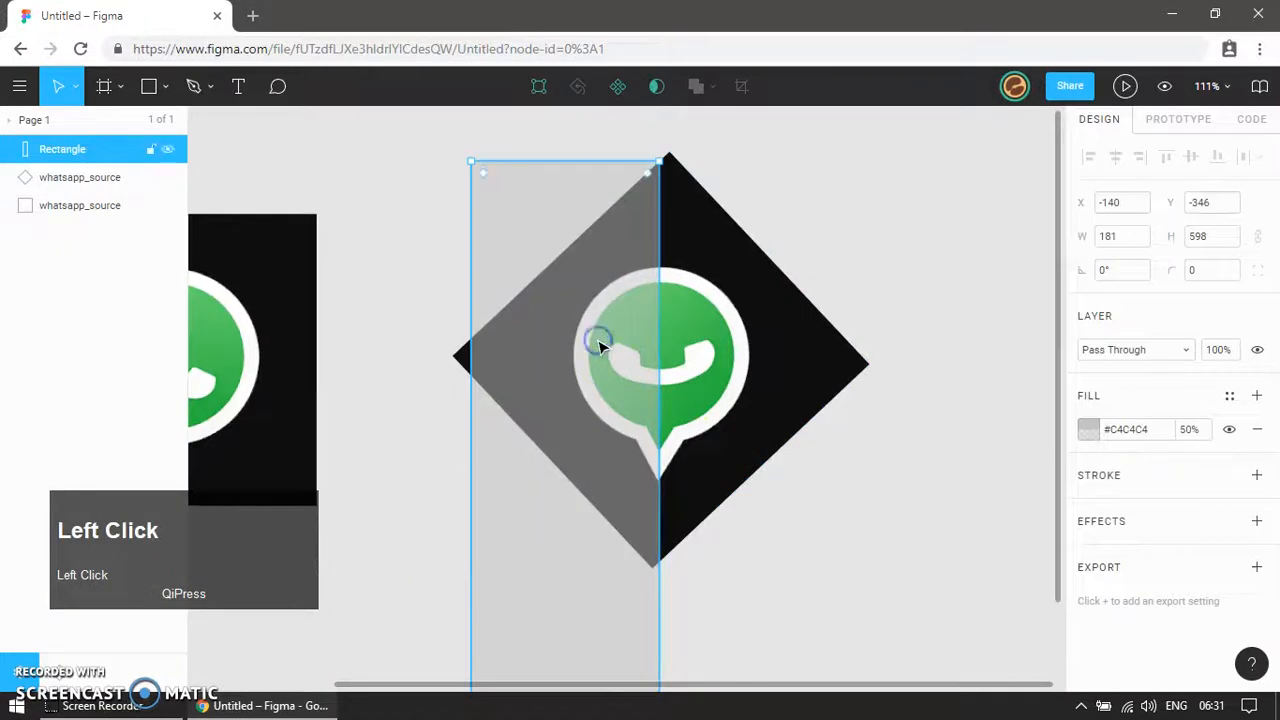
key(Delete)
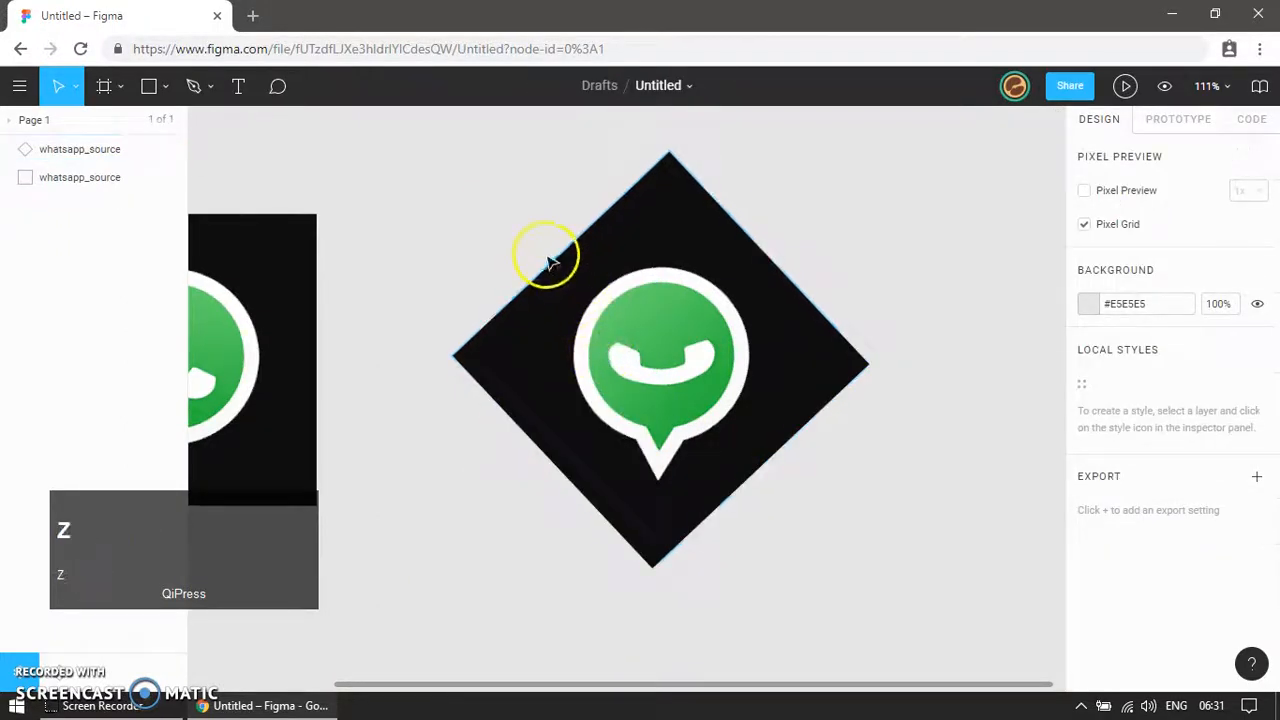
Step: Draw a circle about 170 × 170 over the logo's white outer ring, matching its outline
drag(529, 234, 561, 277)
key(z)
drag(529, 234, 810, 510)
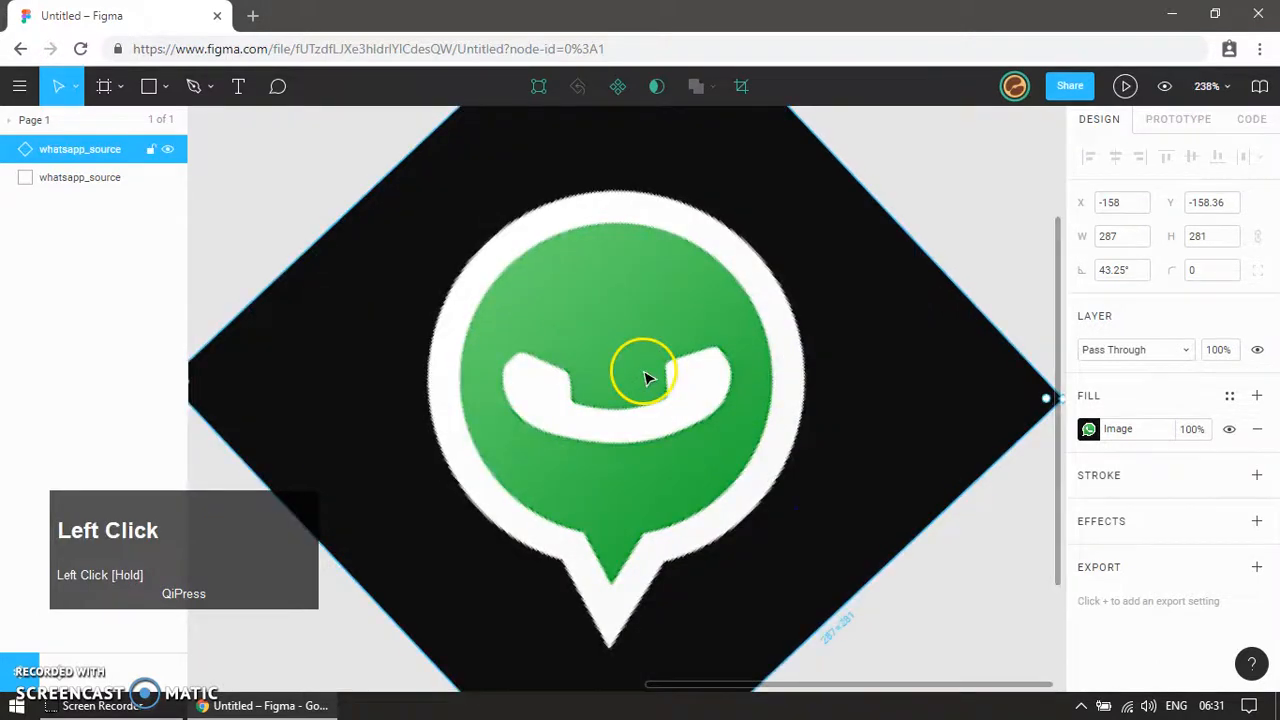
key(e)
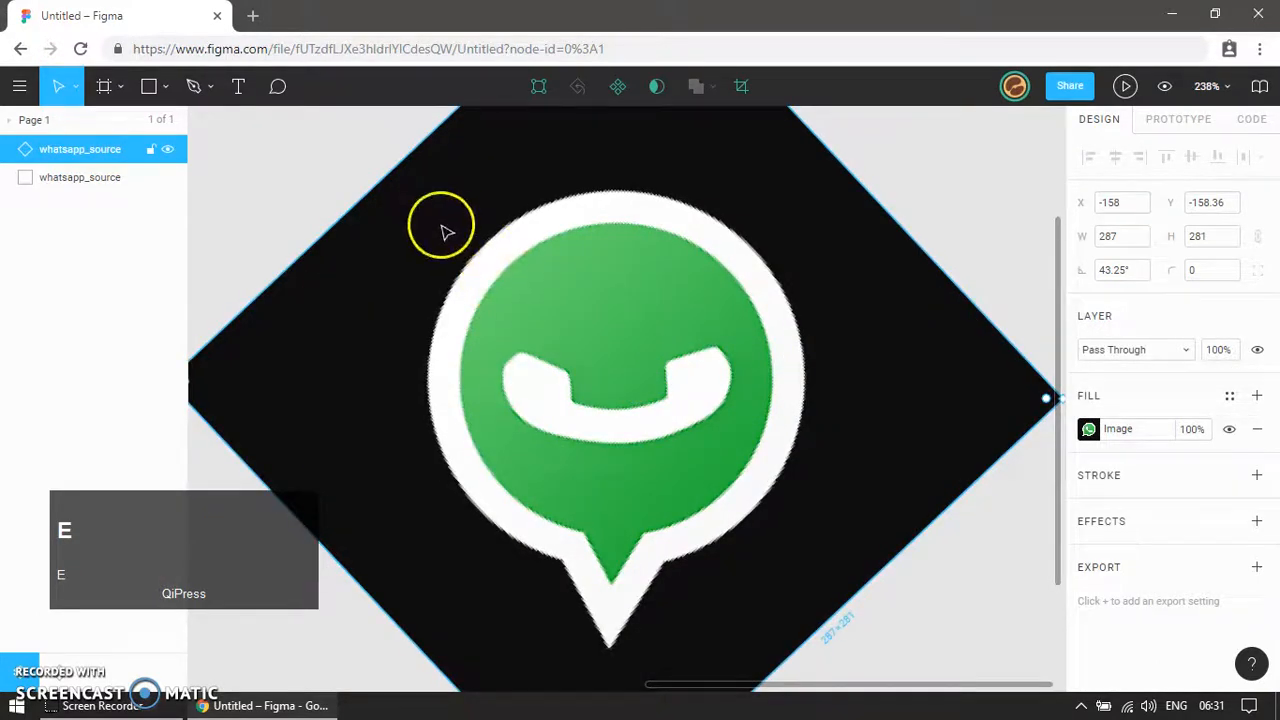
key(o)
drag(436, 207, 776, 574)
drag(432, 205, 427, 196)
drag(804, 195, 805, 194)
Step: Set the circle's fill opacity to 50%
click(1201, 431)
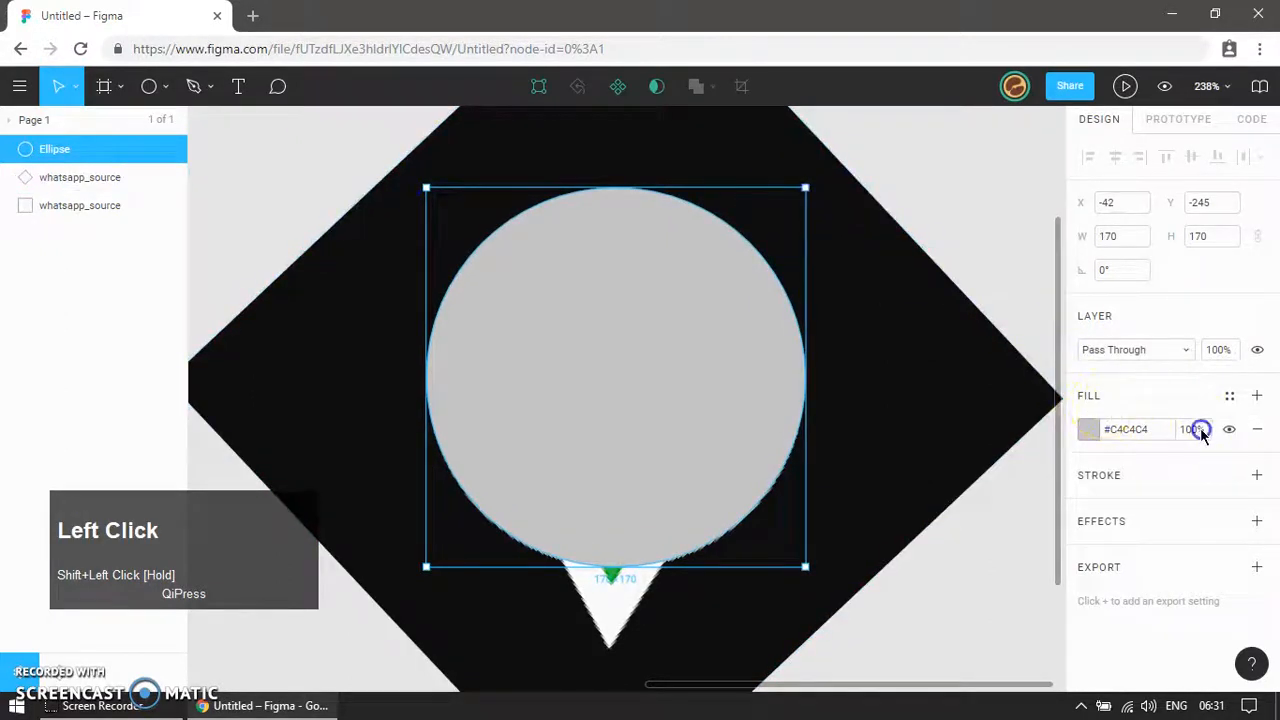
text(50)
key(Return)
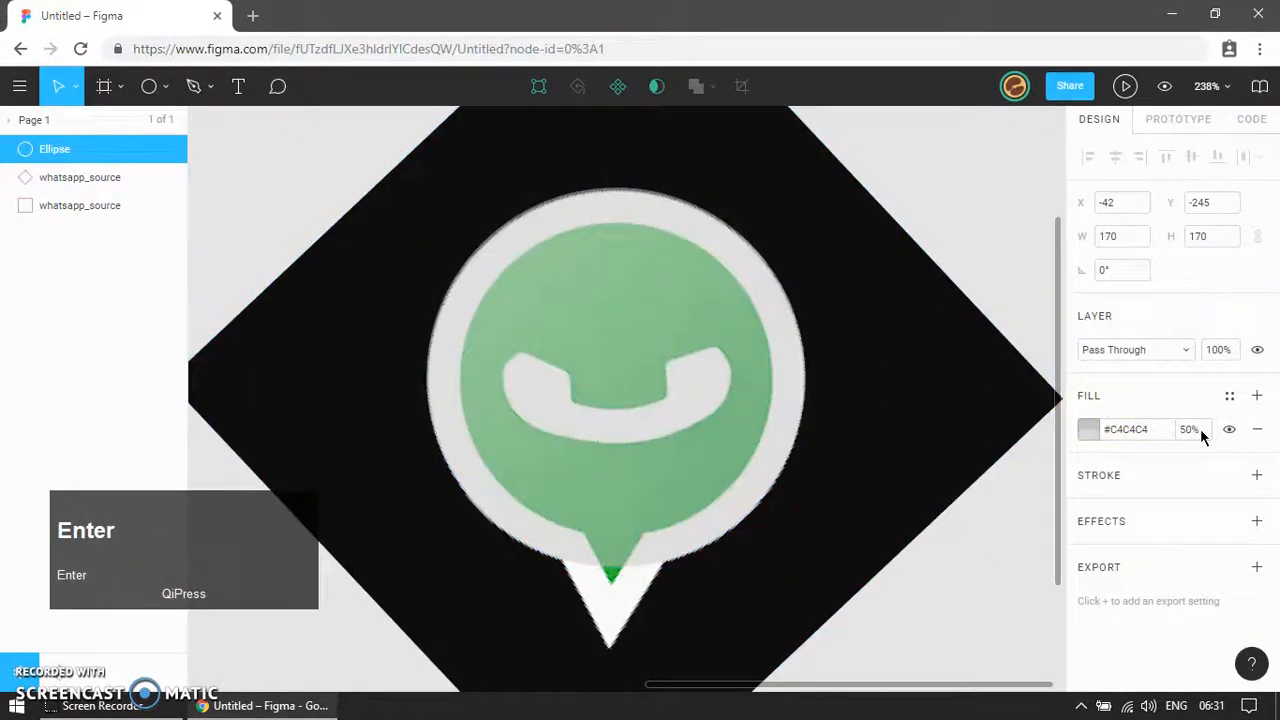
Step: Fill the circle with red #EB5757 from the Personal Colors at 45% opacity
click(1088, 428)
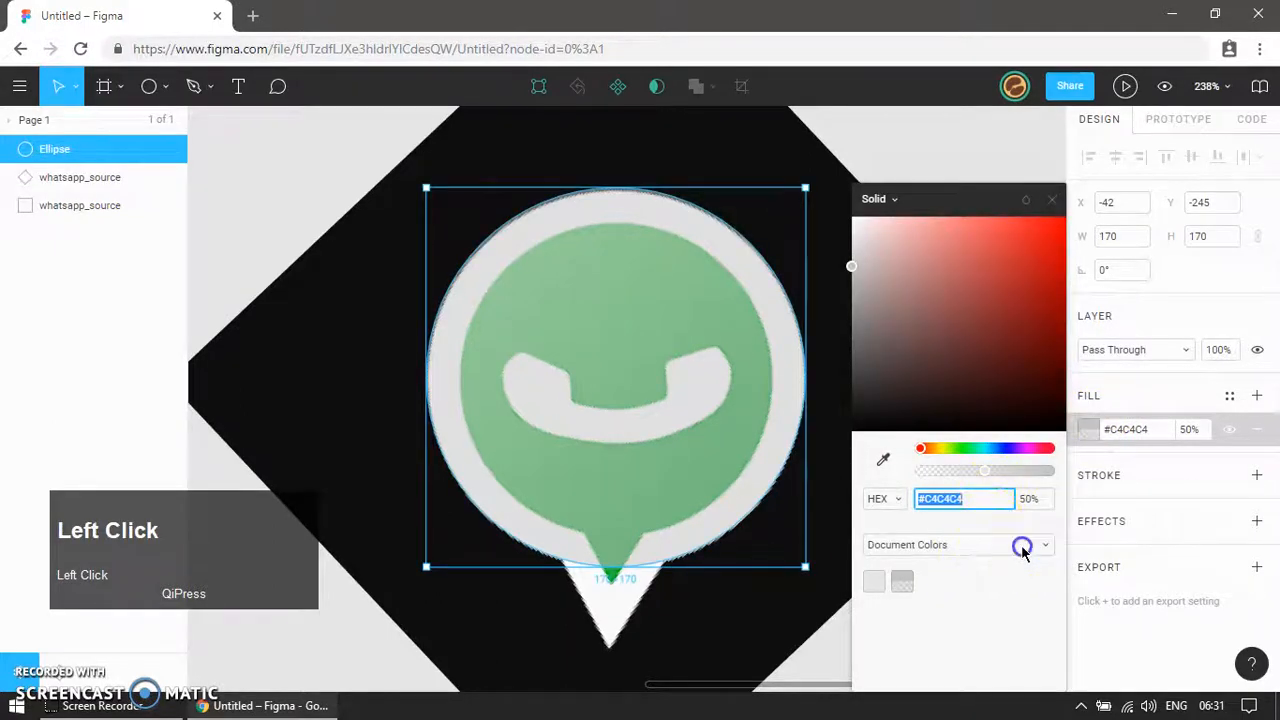
click(1022, 548)
click(968, 584)
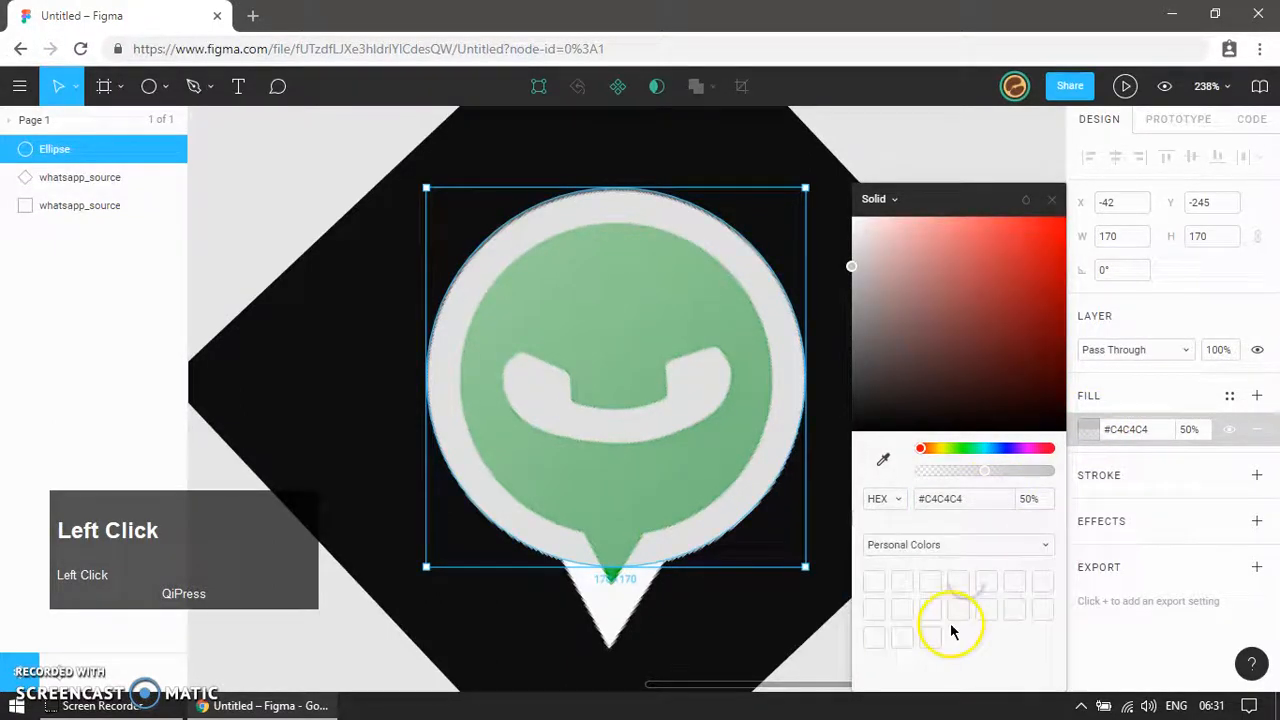
click(1044, 584)
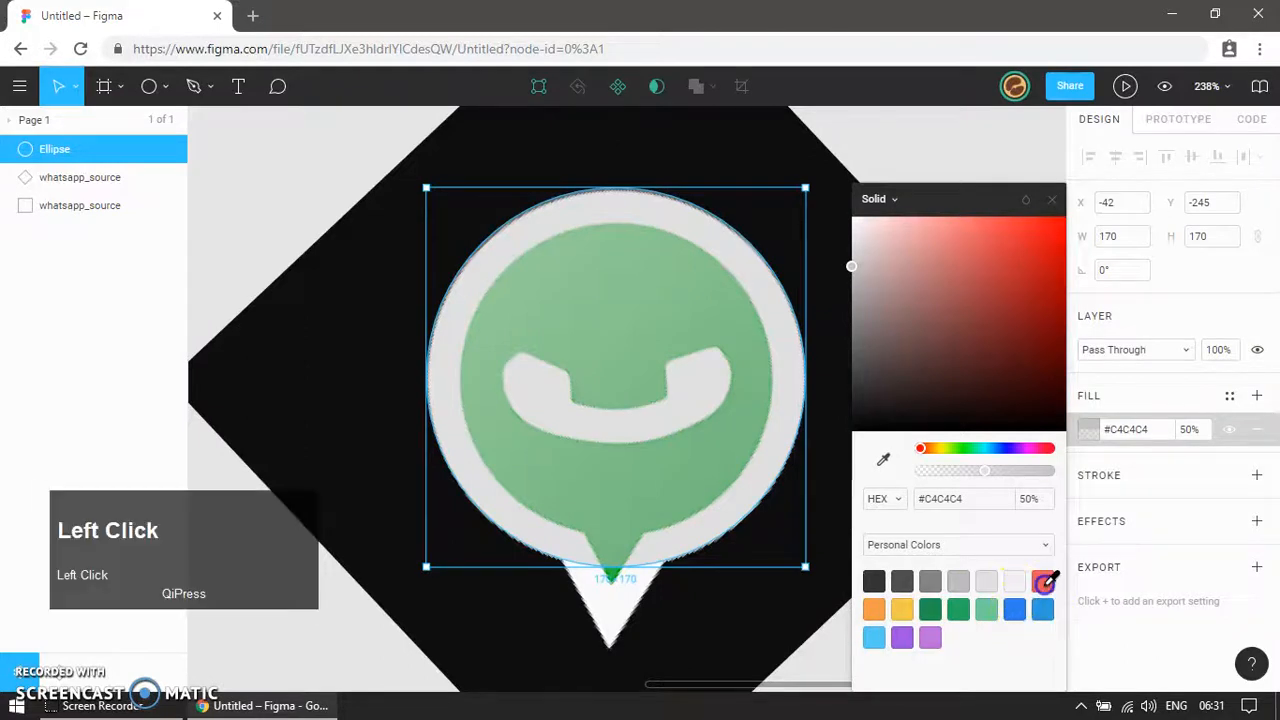
drag(1031, 484, 978, 474)
click(258, 149)
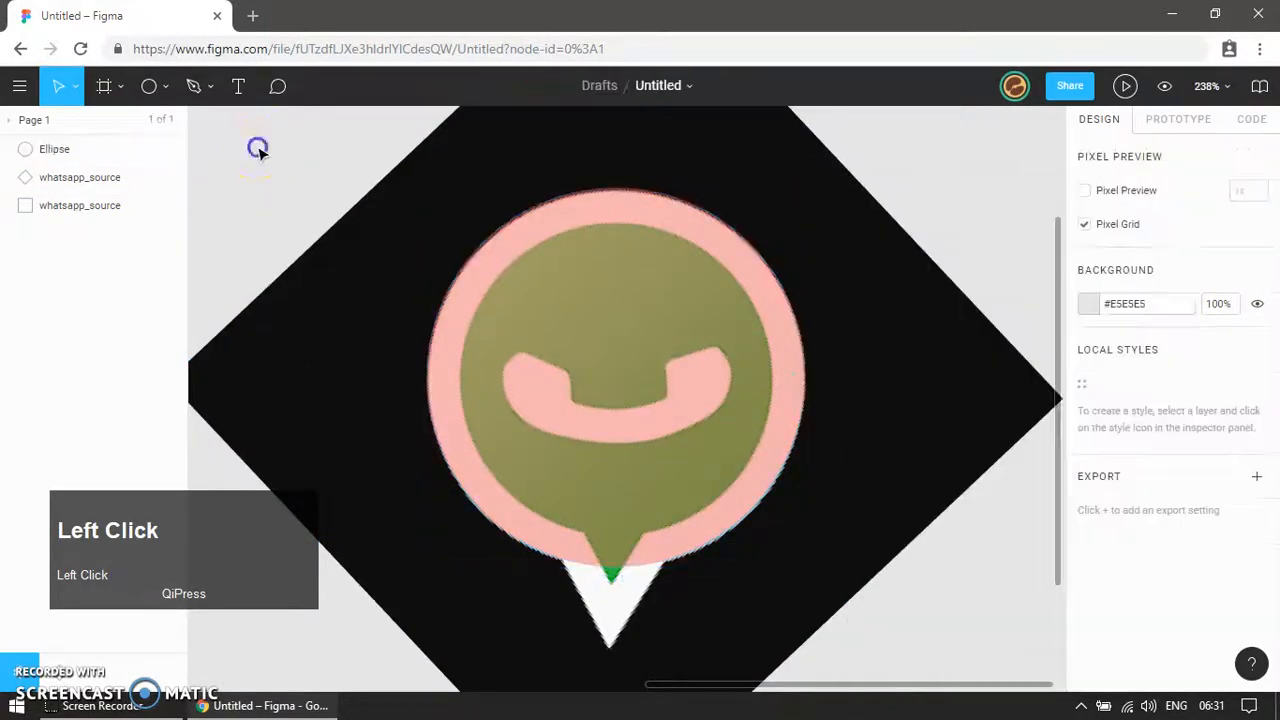
Step: Duplicate the red circle and scale the copy about its centre to 142 × 142 to match the green disc
click(690, 316)
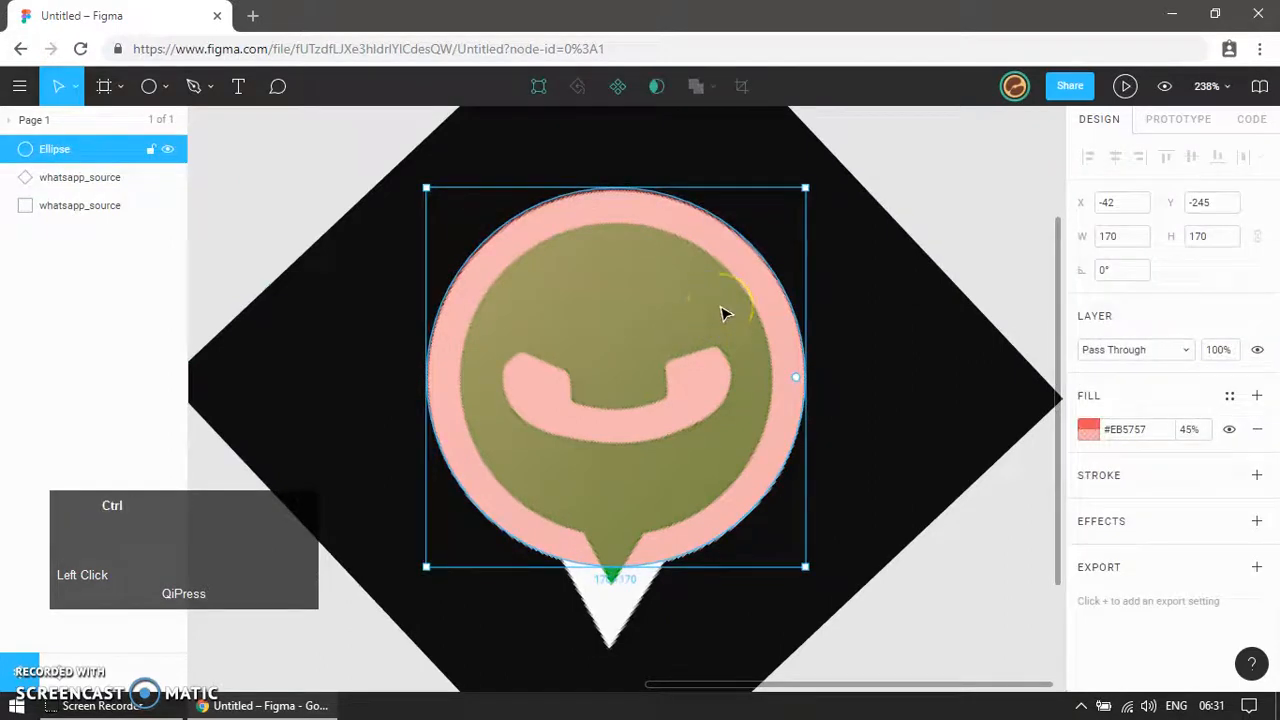
key(ctrl+d)
drag(806, 189, 774, 246)
Step: Fill the inner circle with blue #2F80ED from the Personal Colors at 50% opacity
click(1086, 429)
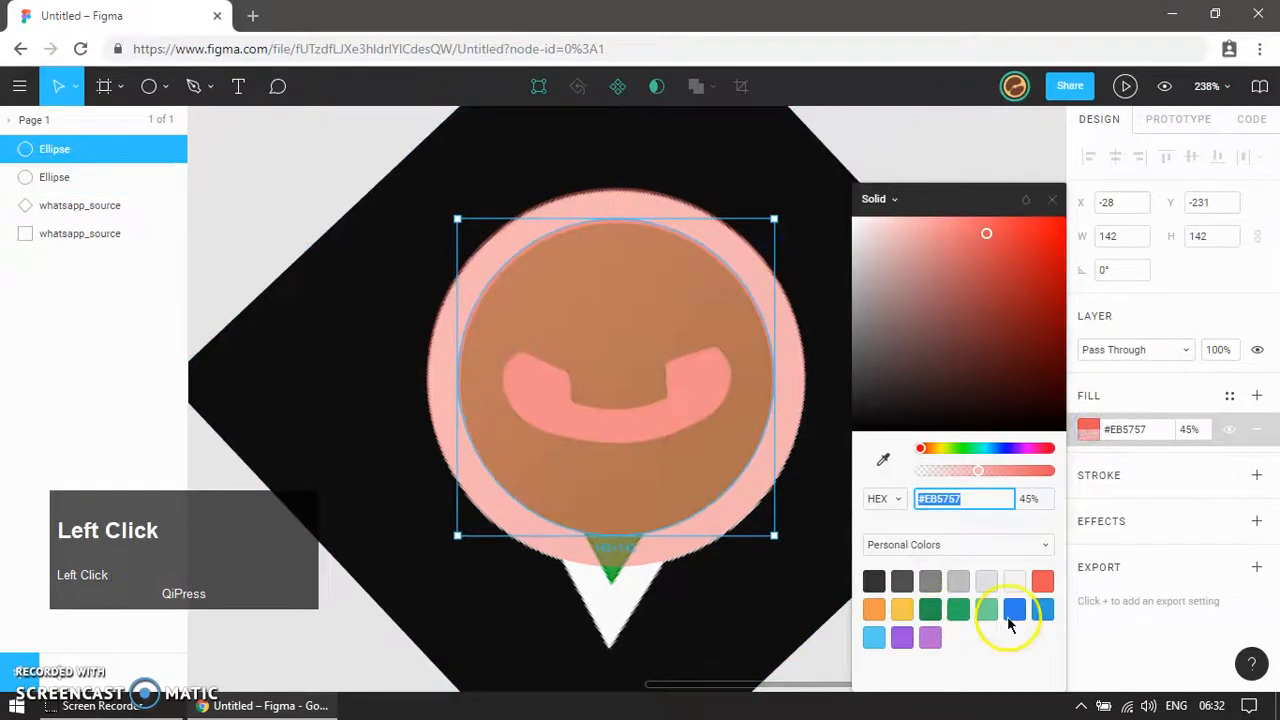
click(1016, 607)
click(986, 478)
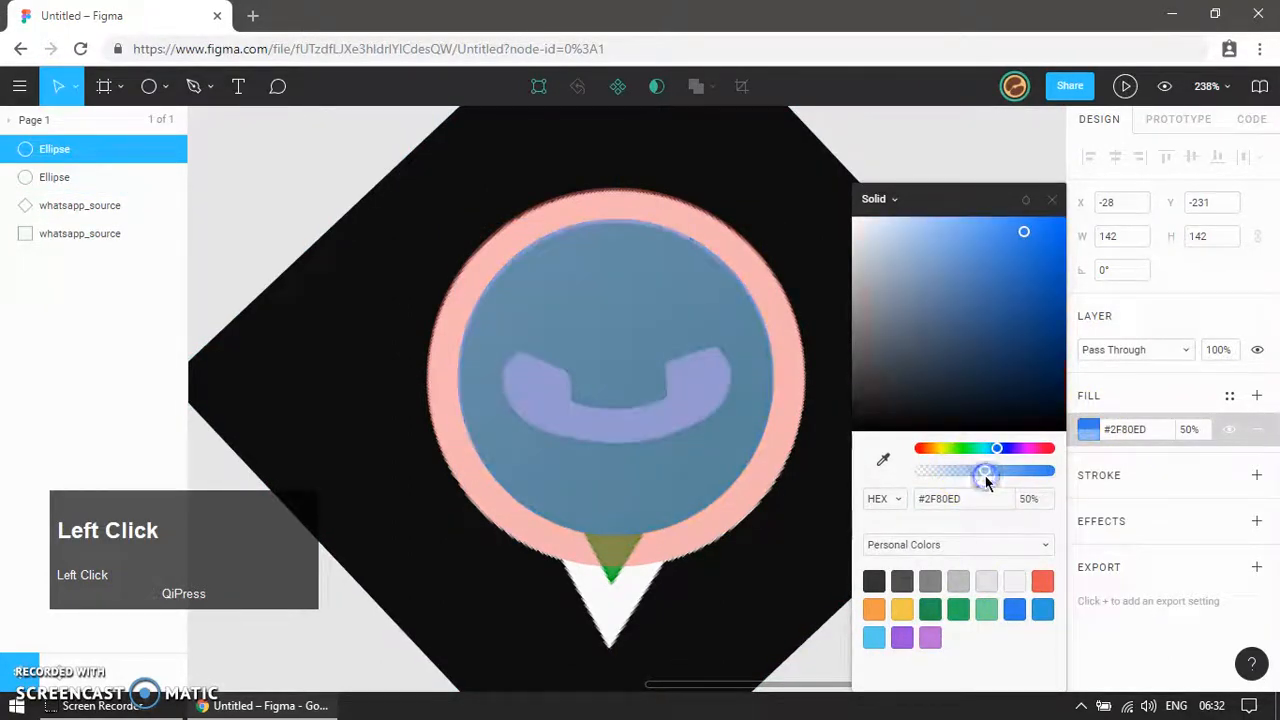
click(323, 651)
Step: Draw a square about 42 × 42, rotate it to -45° and place it as a diamond over the logo's tail
ctrl+scroll(566, 420, down, 3)
key(z)
drag(470, 440, 782, 621)
key(r)
drag(747, 399, 829, 638)
drag(889, 519, 585, 433)
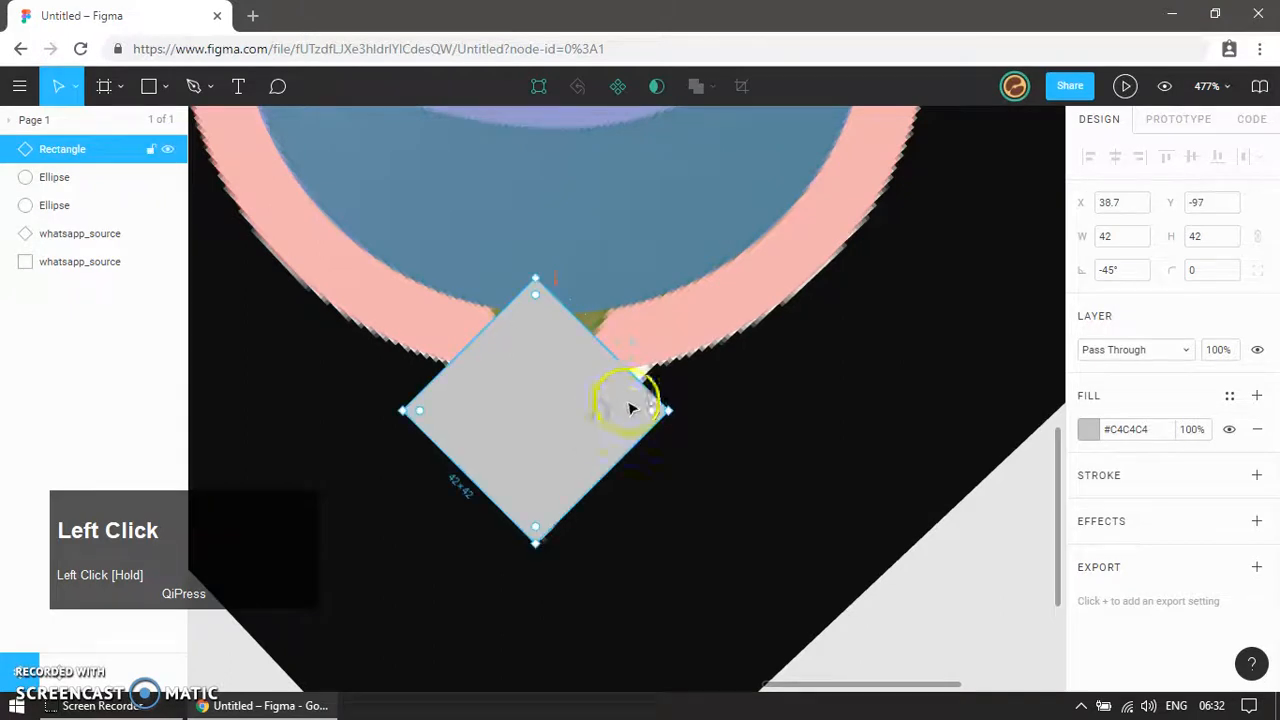
Step: Draw a small helper rectangle about 8 × 7 beside the diamond and select both shapes
key(r)
drag(621, 313, 658, 345)
key(v)
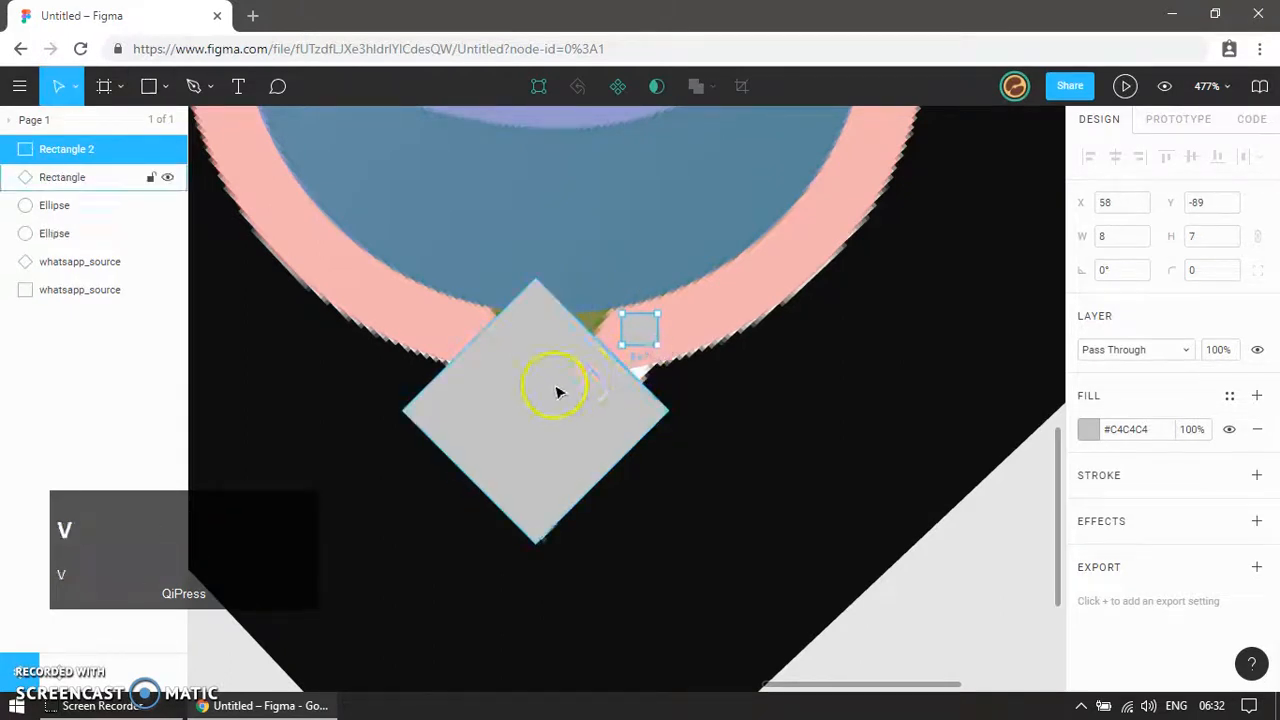
shift+click(558, 391)
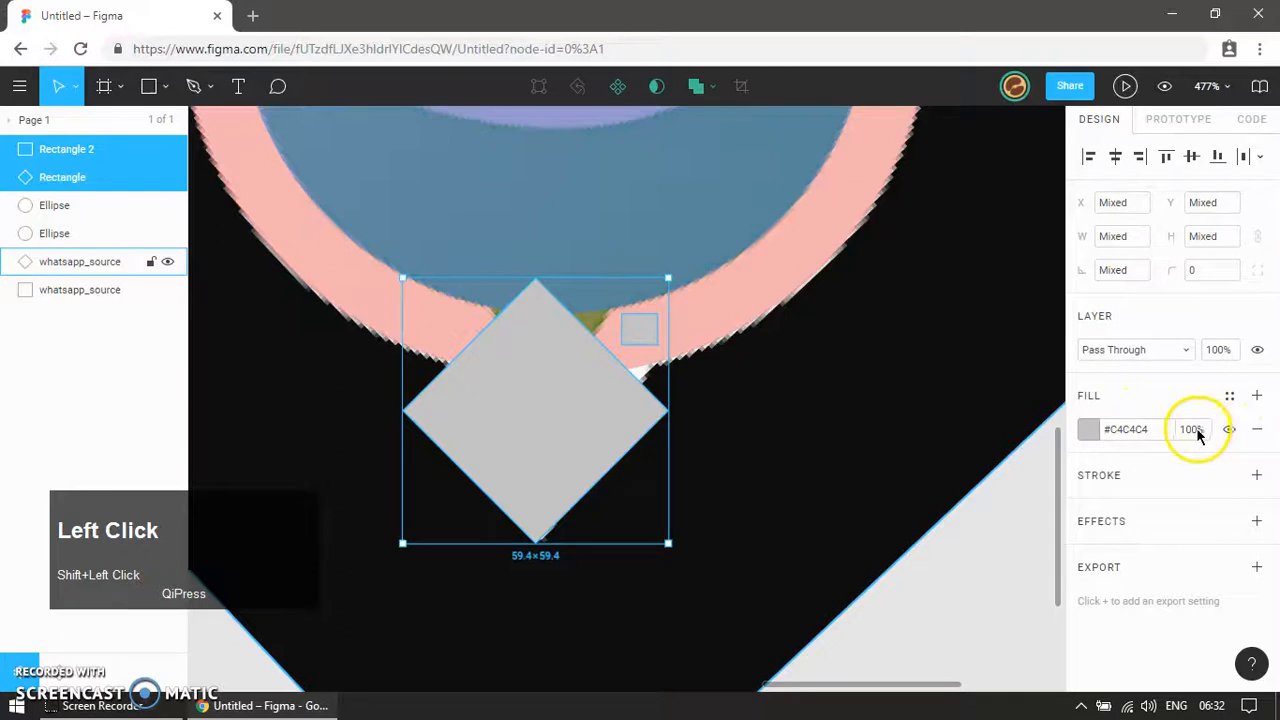
Step: Fill both selected rectangles with purple #9B51E0 from the Personal Colors at 50% opacity
text(50)
key(Return)
click(1127, 411)
click(1089, 429)
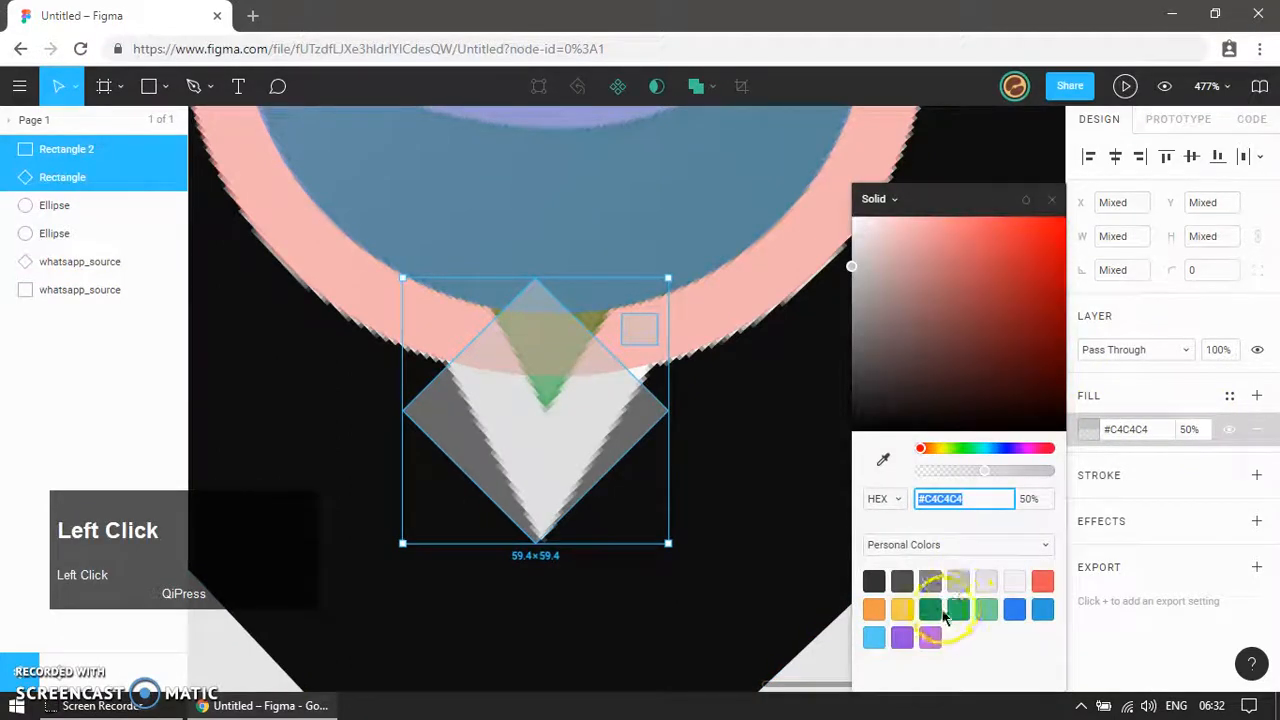
click(904, 630)
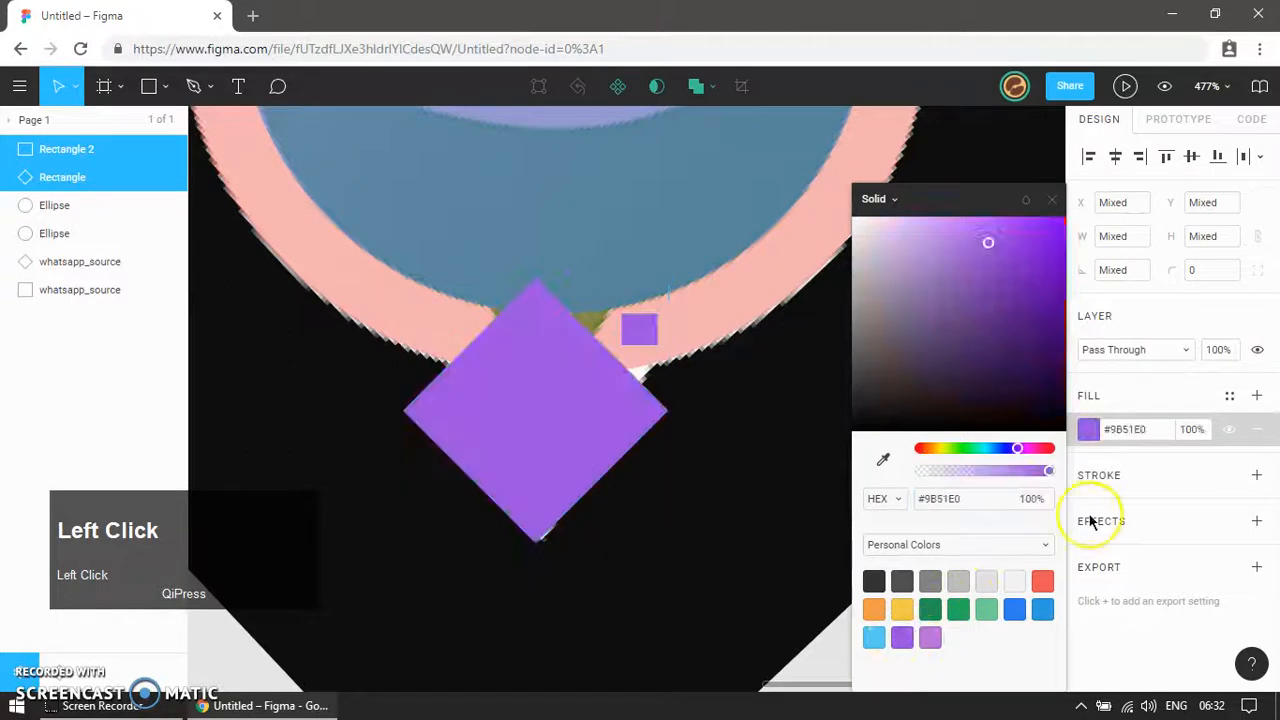
click(1192, 436)
key(Return)
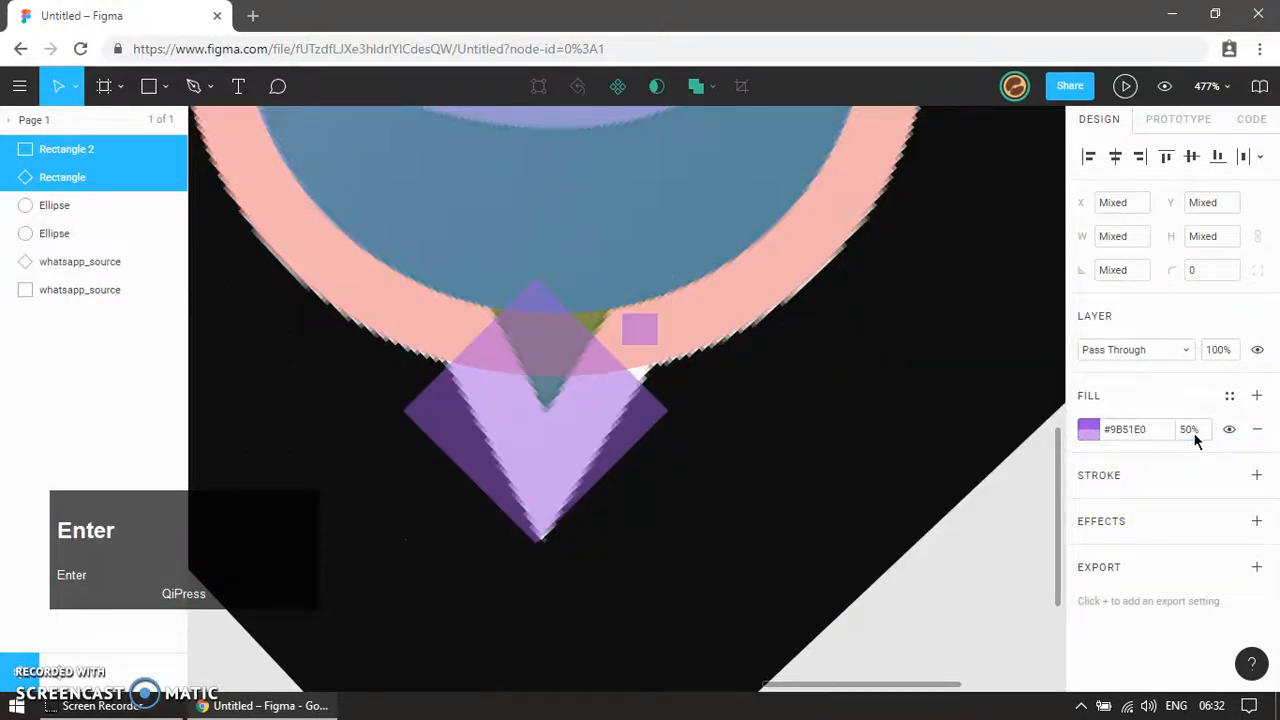
Step: Stretch the two shapes together to about 53.4 × 92.4 so the diamond's lower edges follow the tail
drag(535, 279, 533, 130)
drag(396, 335, 429, 335)
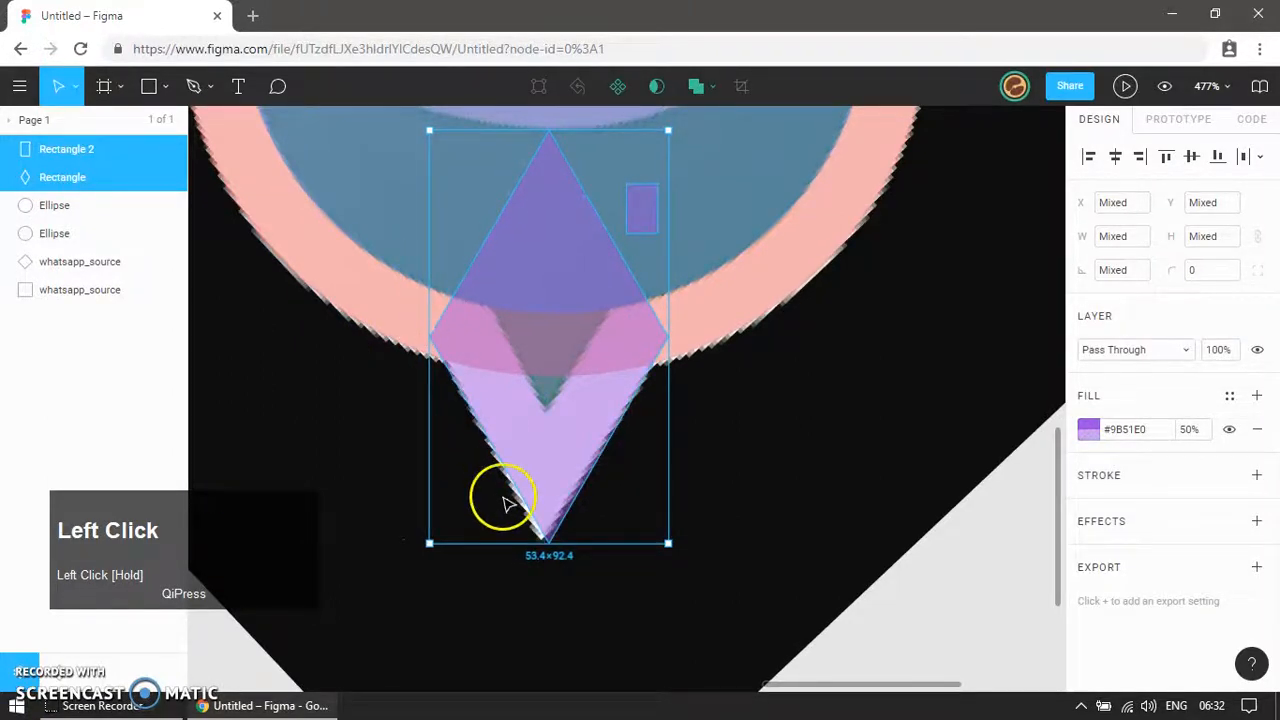
click(820, 517)
Step: Delete the small helper rectangle and move the purple diamond slightly to fit over the tail
click(645, 220)
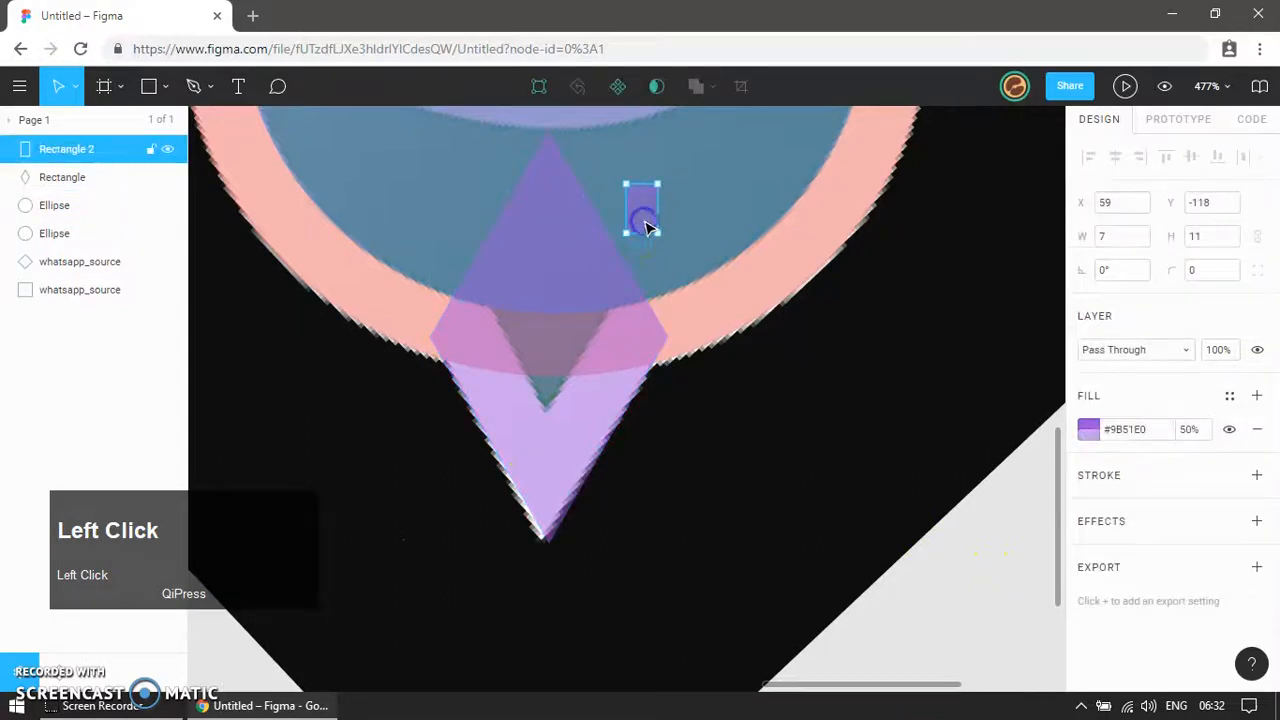
key(Delete)
click(589, 420)
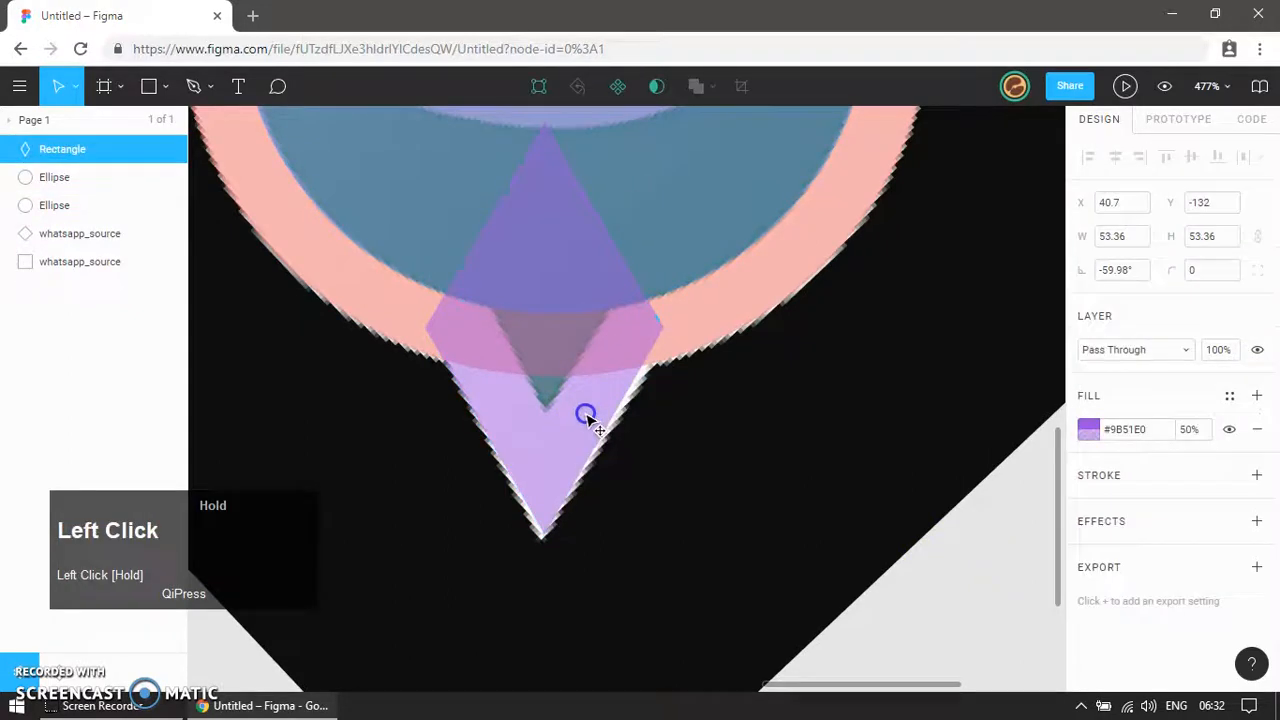
Step: Align the purple diamond and the large red circle on their horizontal centres
shift+click(697, 353)
click(1116, 157)
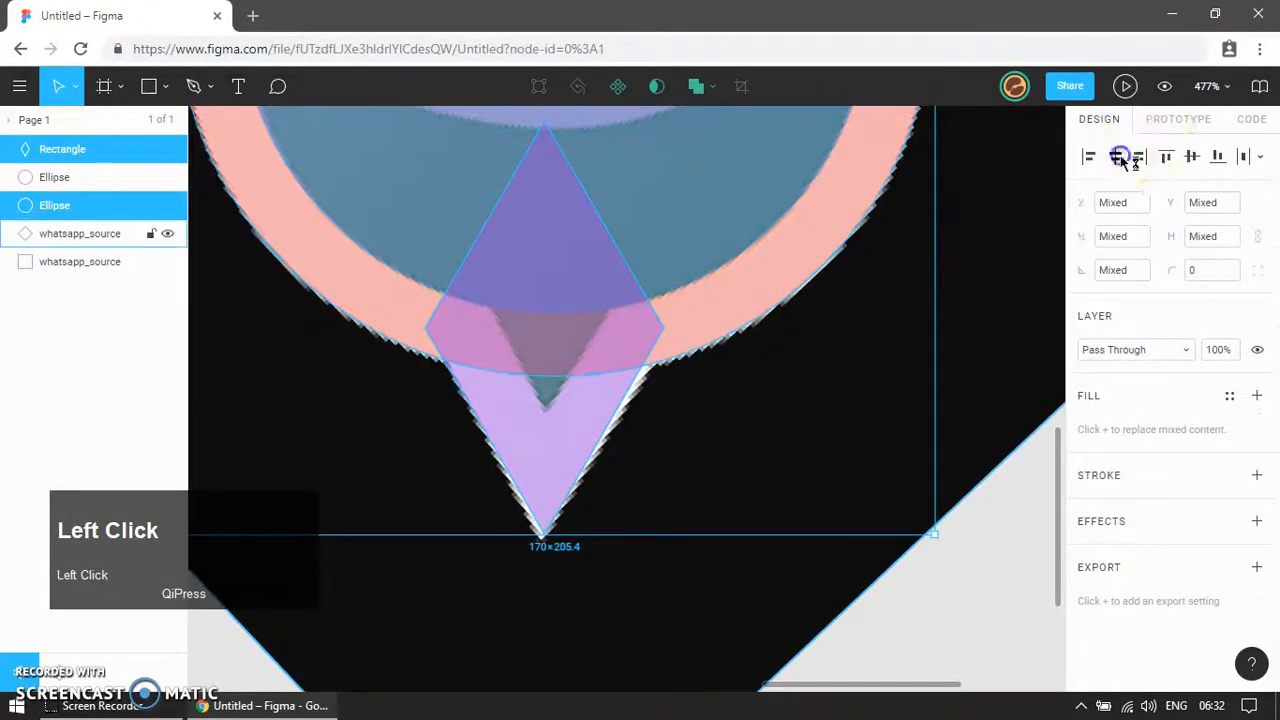
click(894, 569)
ctrl+scroll(797, 565, down, 3)
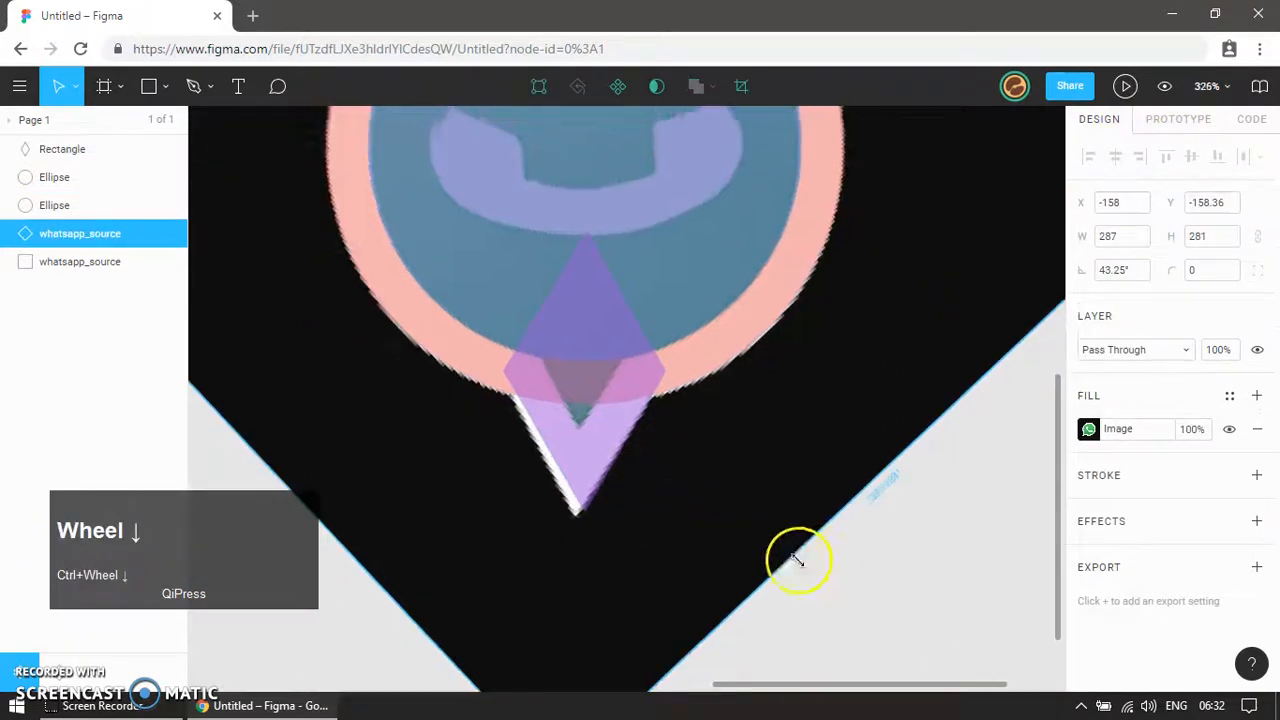
Step: Move the purple diamond back over the tail, to X 39.7, Y -131
click(866, 556)
ctrl+scroll(580, 494, up, 1)
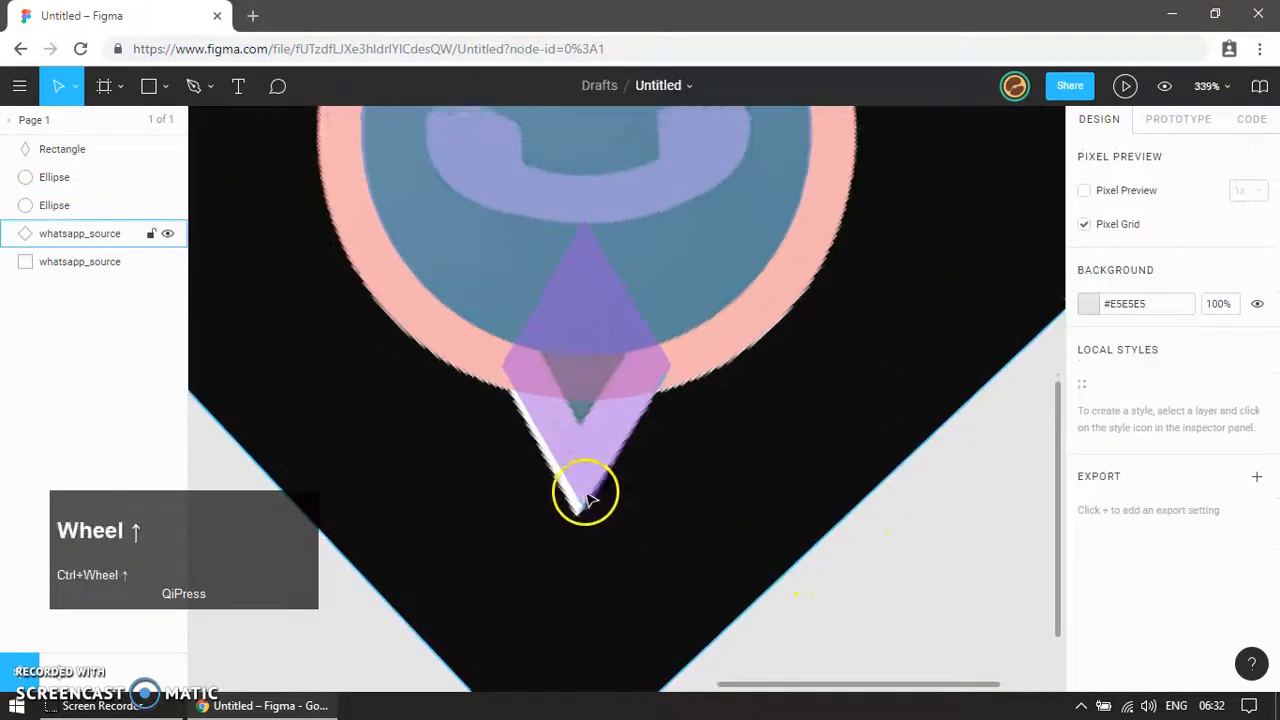
click(604, 456)
ctrl+scroll(654, 420, up, 1)
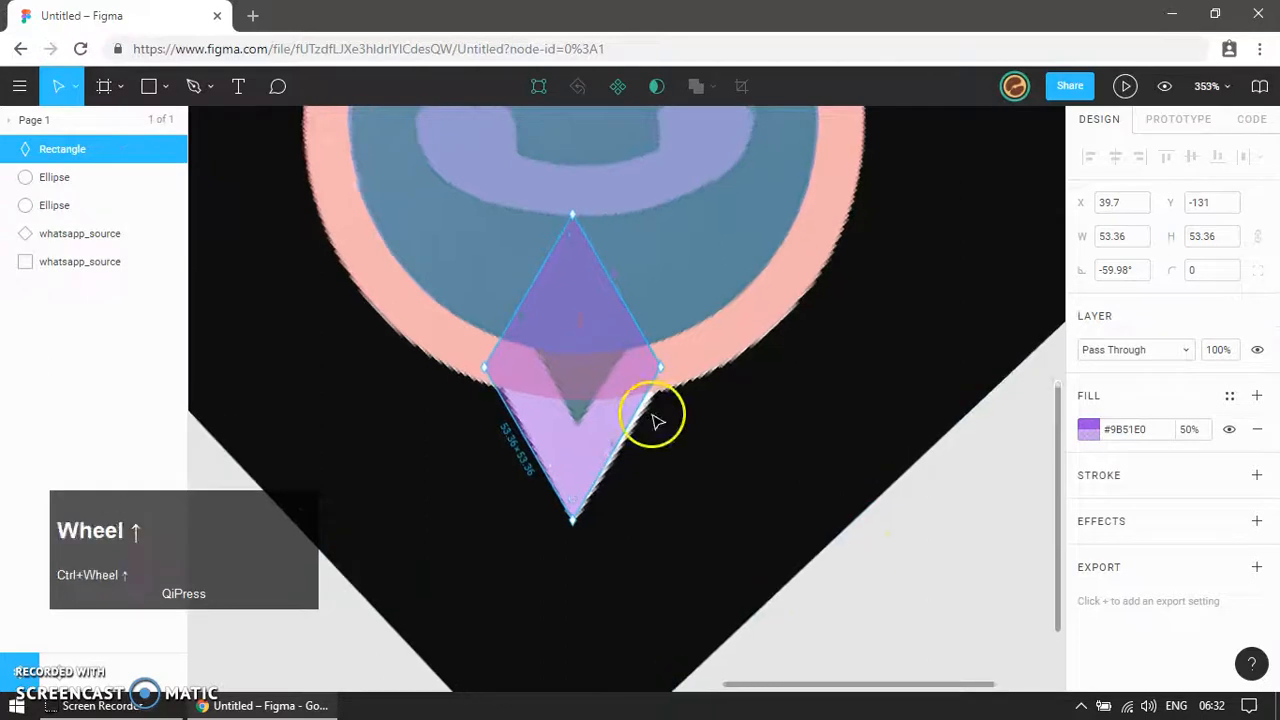
Step: Draw a small helper rectangle inside the purple diamond and stretch both shapes sideways to about 55 × 93.44 to fit the tail
mouse_move(663, 369)
mouse_down()
mouse_move(645, 379)
mouse_move(668, 360)
mouse_up()
key(r)
shift+click(645, 378)
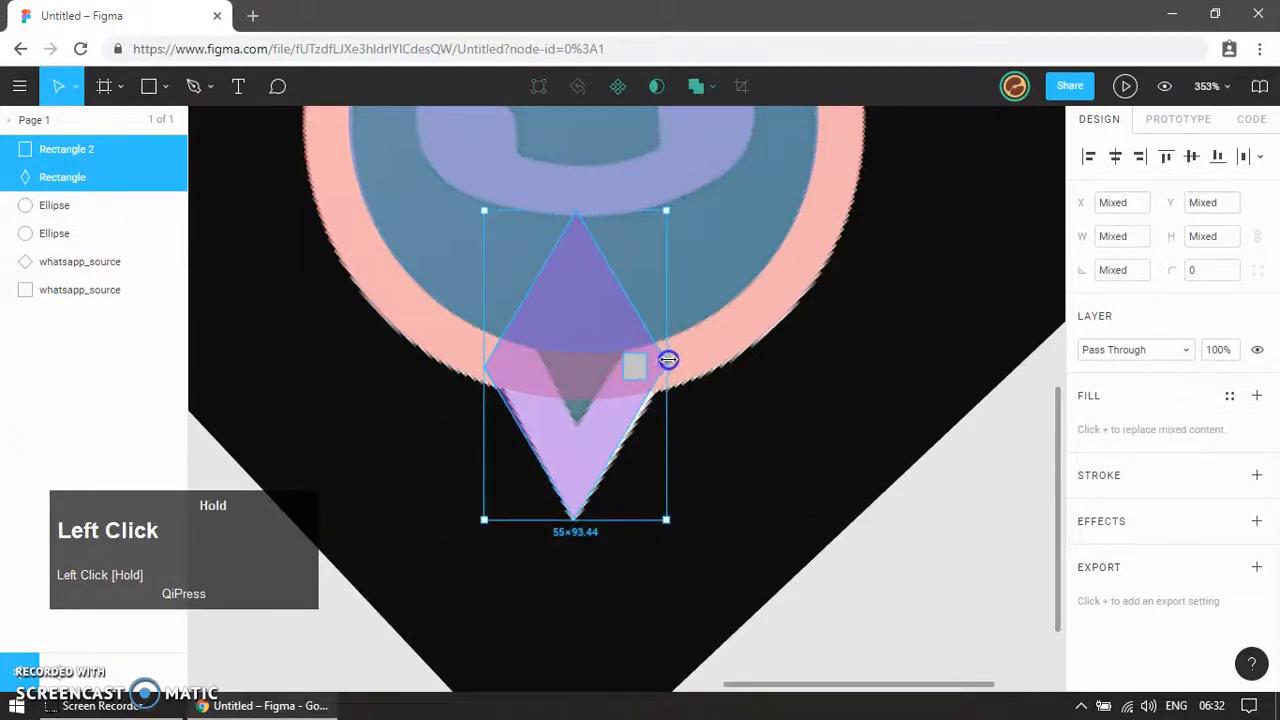
drag(479, 366, 491, 364)
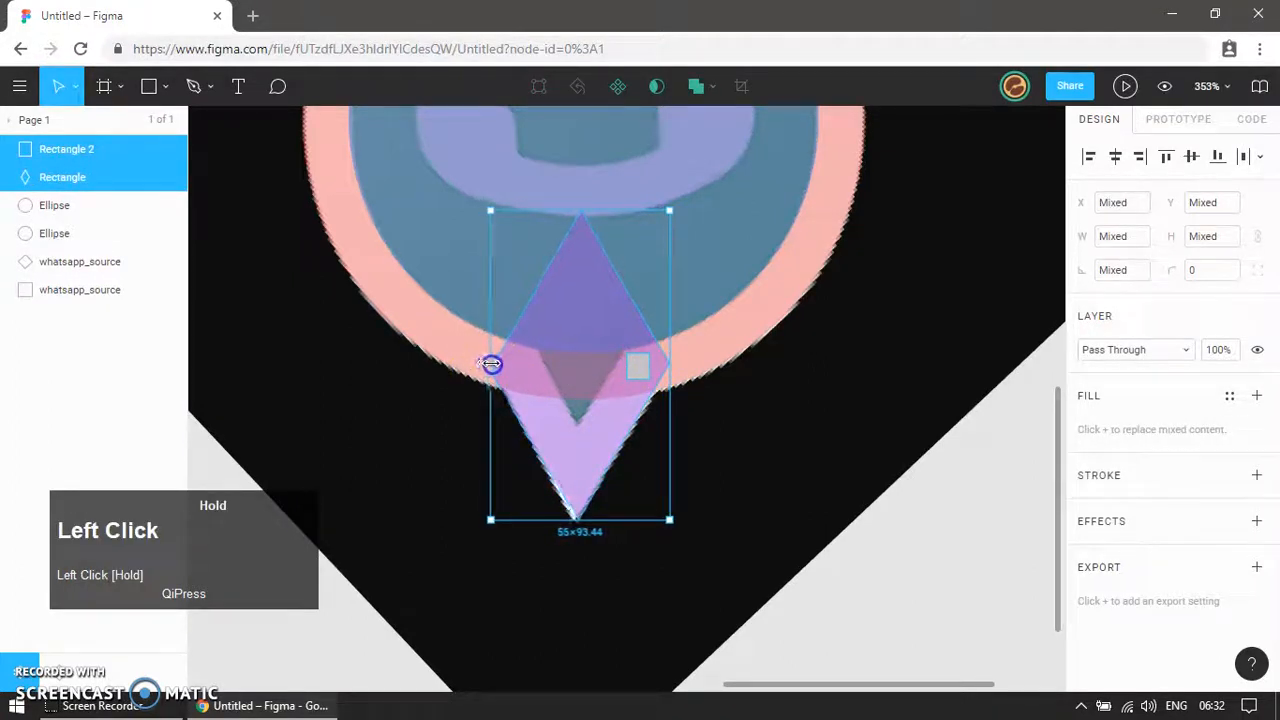
click(643, 440)
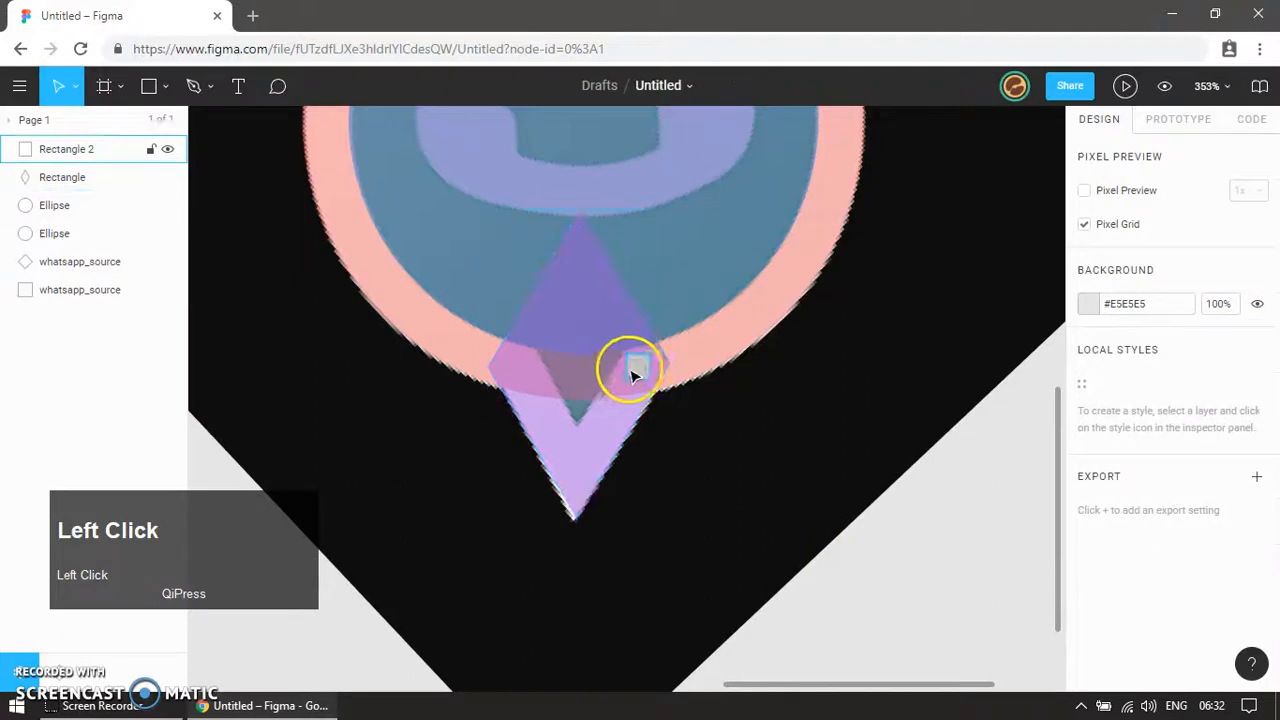
Step: Duplicate the purple diamond in place over the tail
click(636, 369)
click(641, 407)
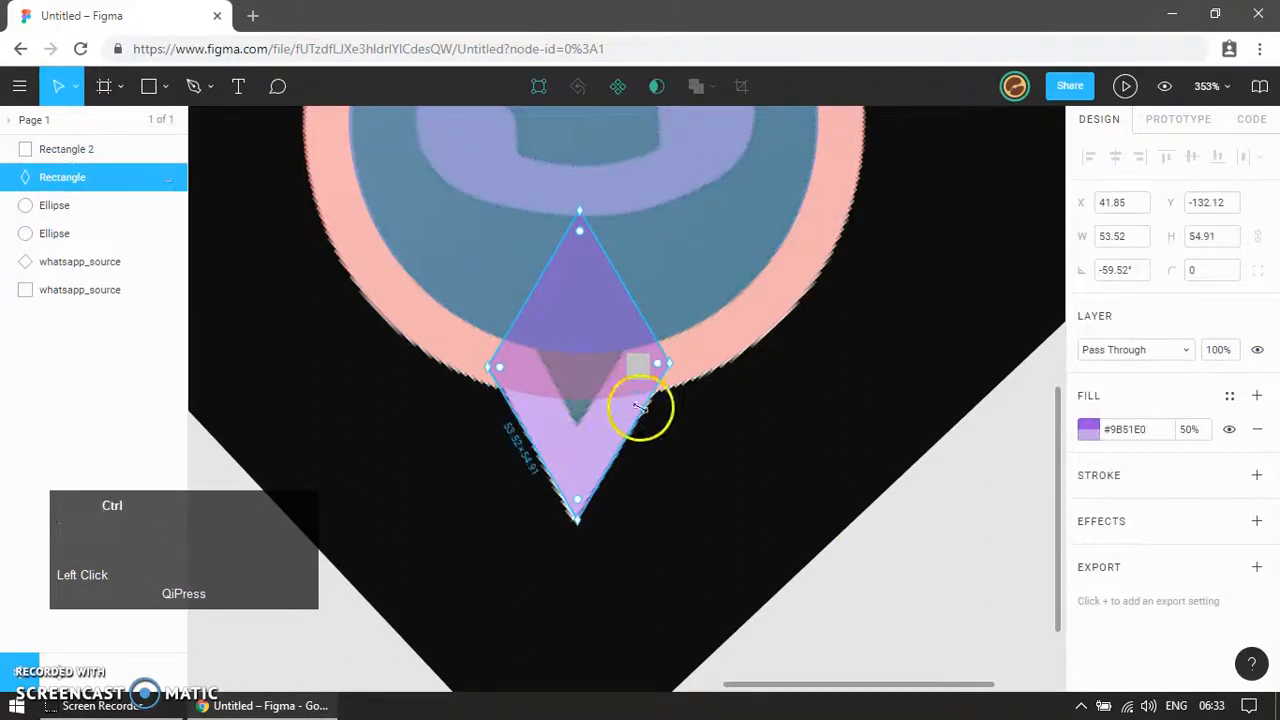
key(ctrl+d)
drag(641, 386, 676, 430)
key(ctrl+z)
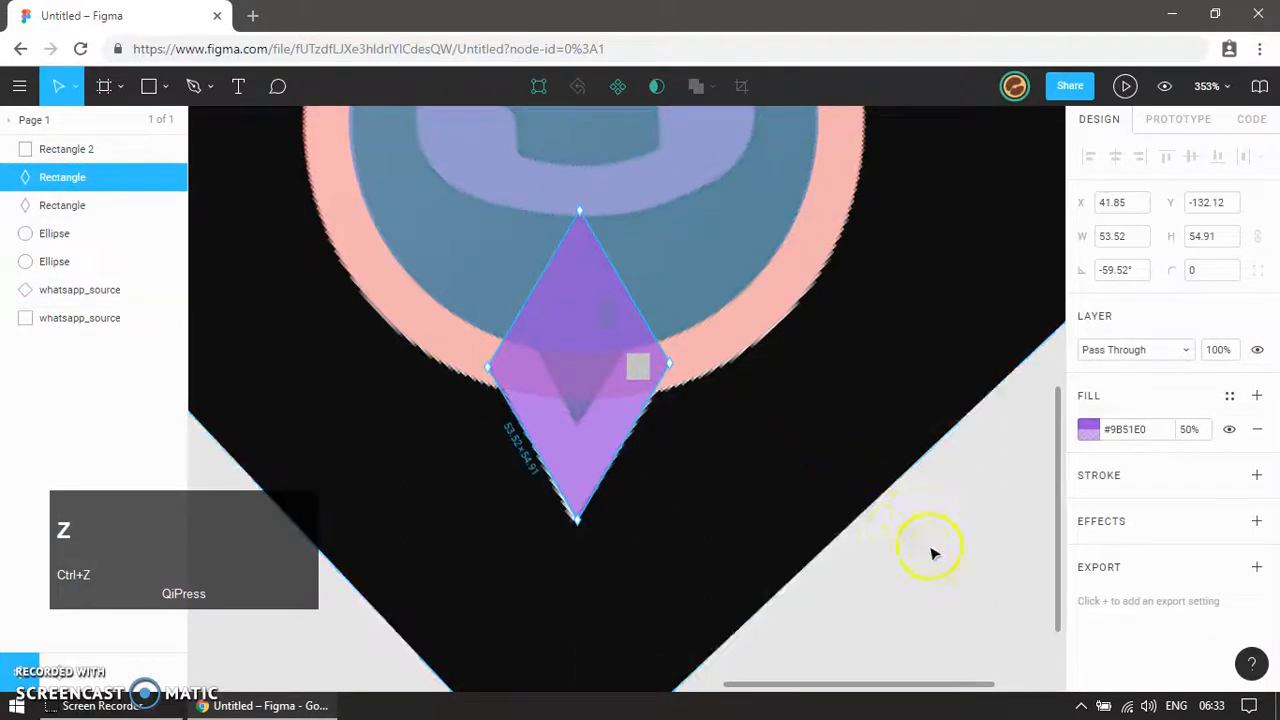
Step: Scale the duplicate diamond and helper rectangle down together, bringing the diamond to about 34.8 × 35.7, and place it over the inner green tail
click(641, 366)
shift+click(590, 422)
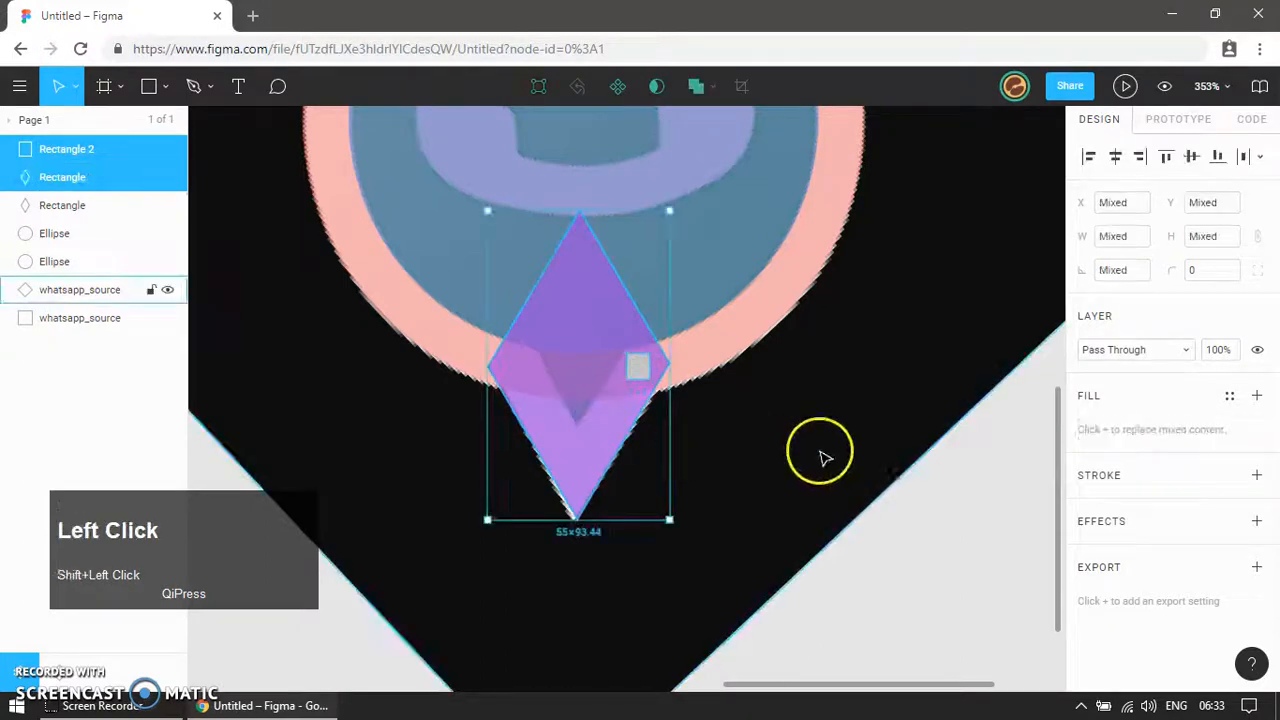
ctrl+shift+click(668, 519)
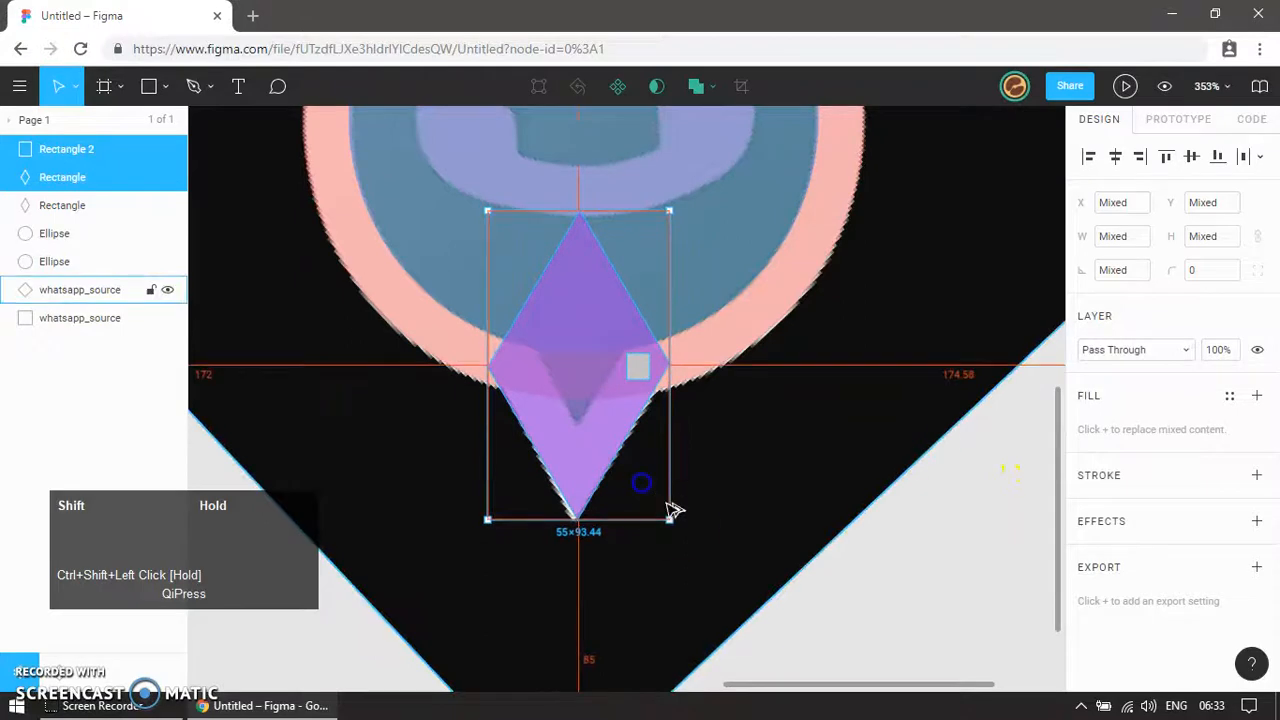
drag(669, 519, 609, 465)
drag(580, 423, 575, 395)
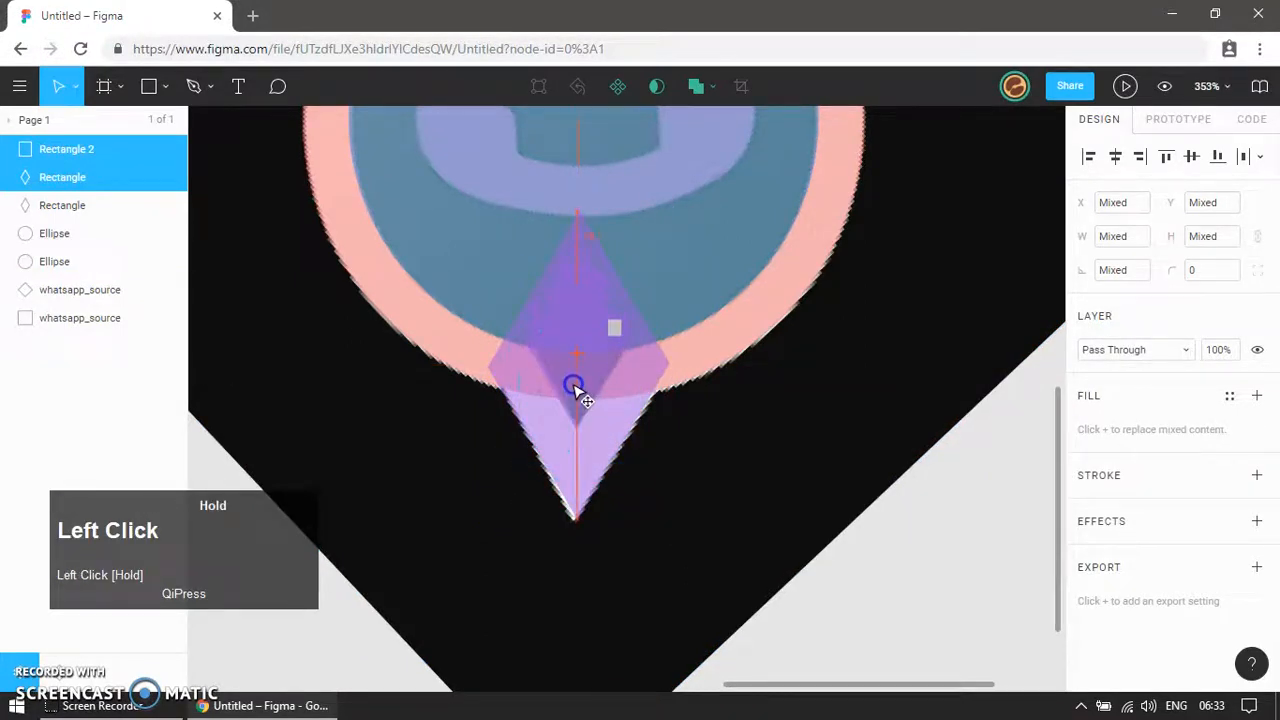
click(1043, 503)
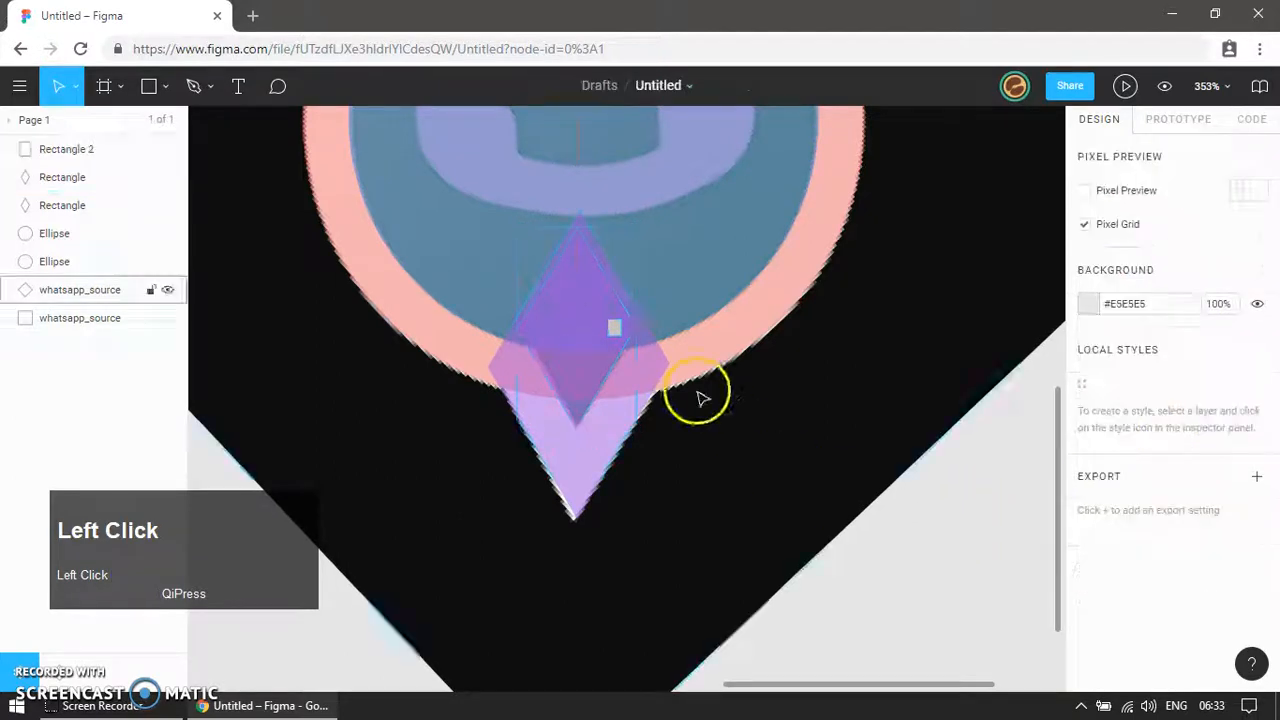
Step: Delete the small helper rectangle and fill the smaller diamond with solid green #219653
click(612, 327)
key(Delete)
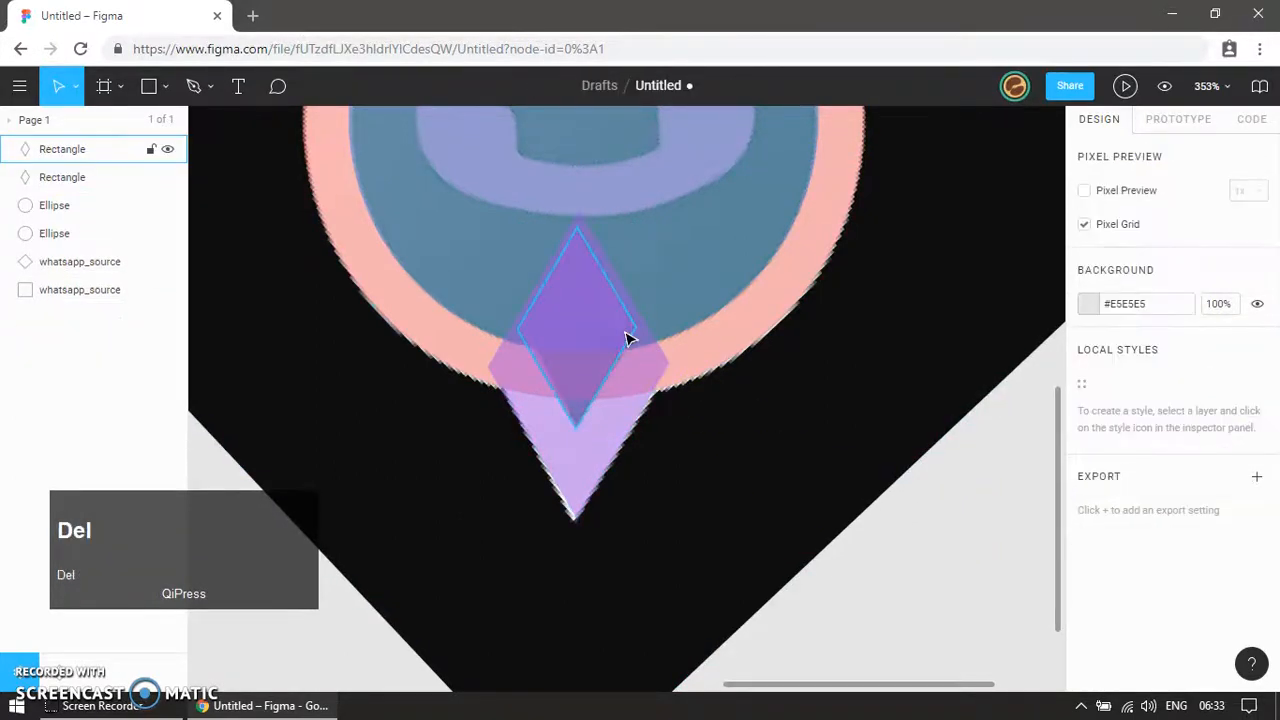
click(575, 397)
click(1090, 429)
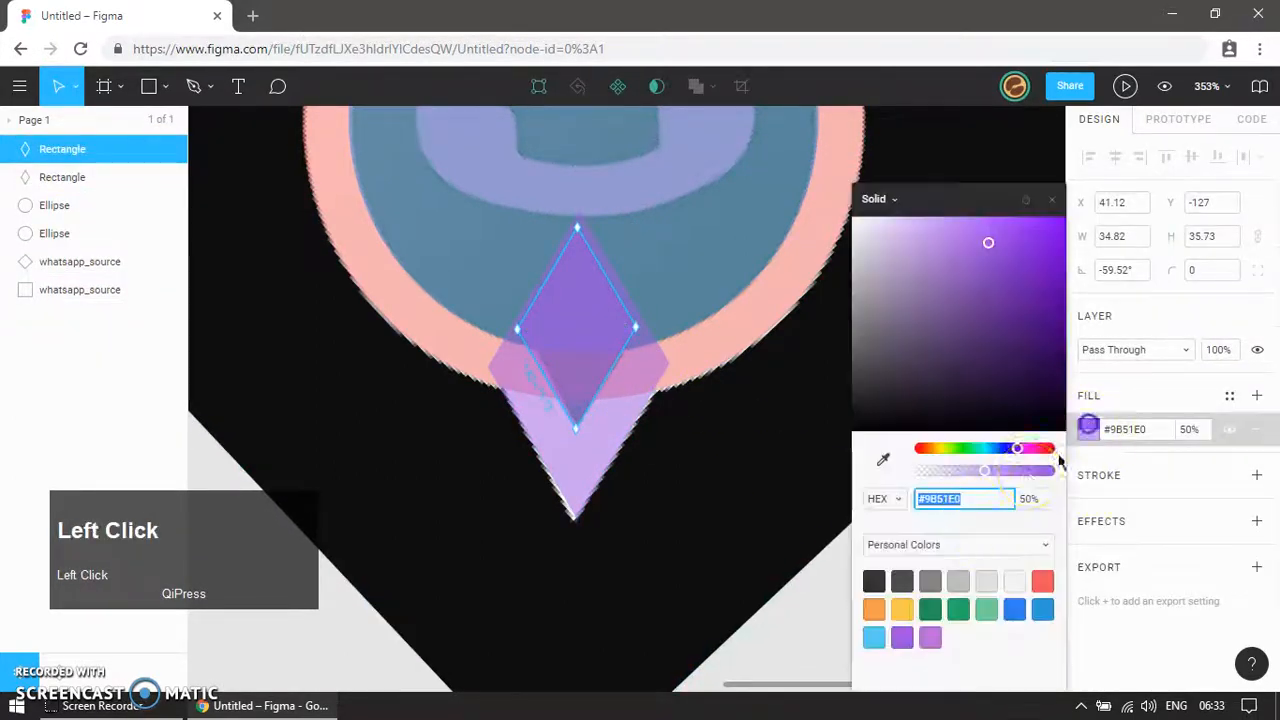
click(936, 607)
click(634, 489)
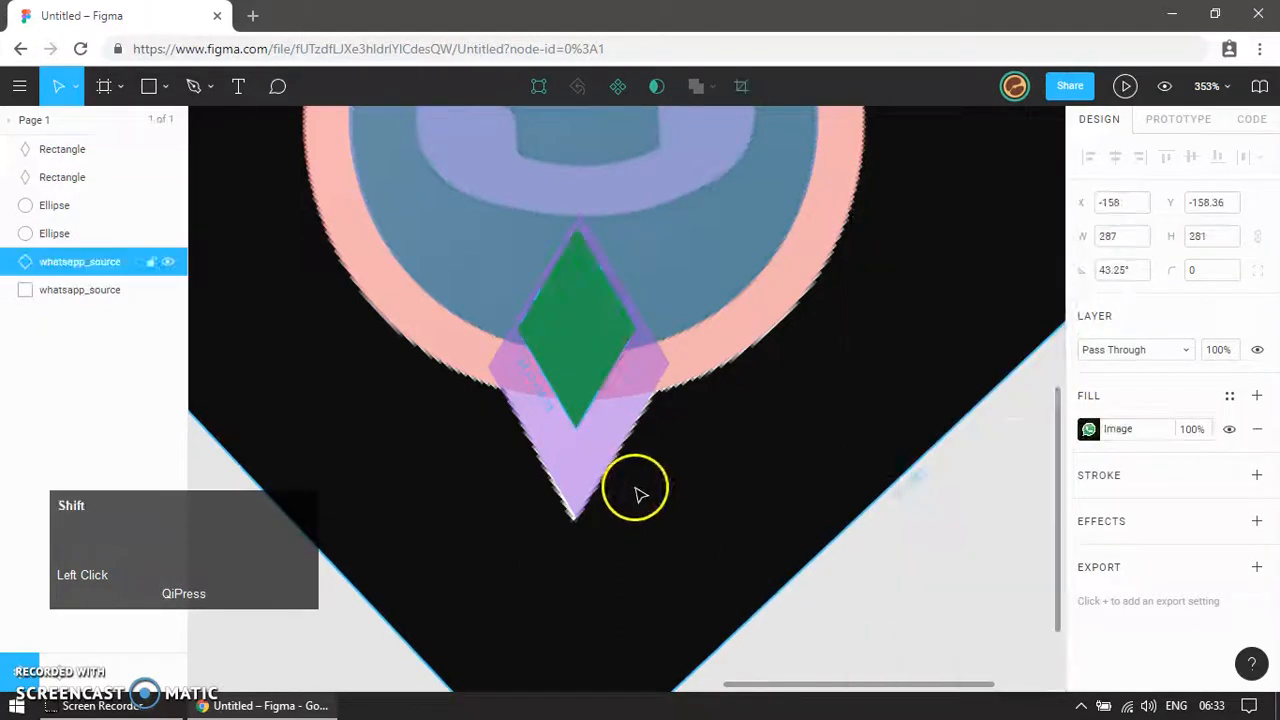
Step: Move both circles and both diamonds together off the logo to the right of the rotated source image
scroll(680, 492, down, 3)
scroll(667, 484, down, 2)
click(729, 566)
drag(360, 592, 680, 185)
drag(576, 318, 857, 338)
click(742, 516)
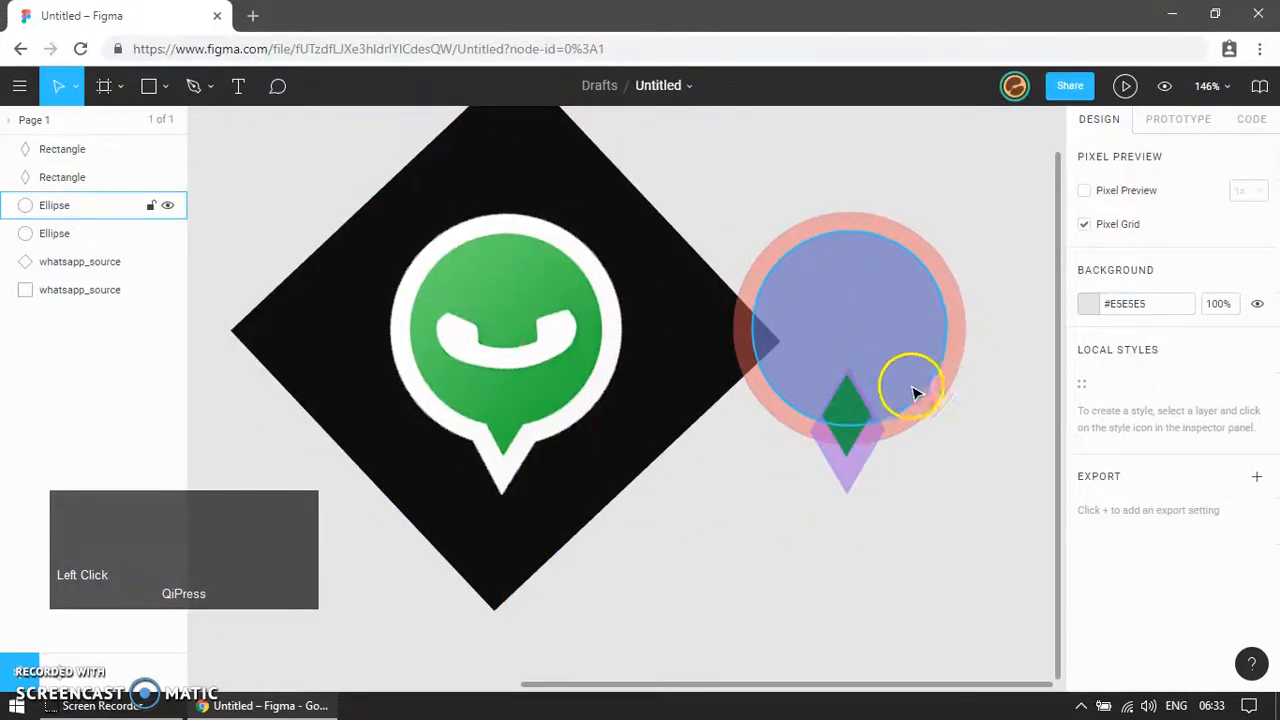
Step: Union the large red circle with the large purple diamond
click(923, 417)
shift+click(849, 486)
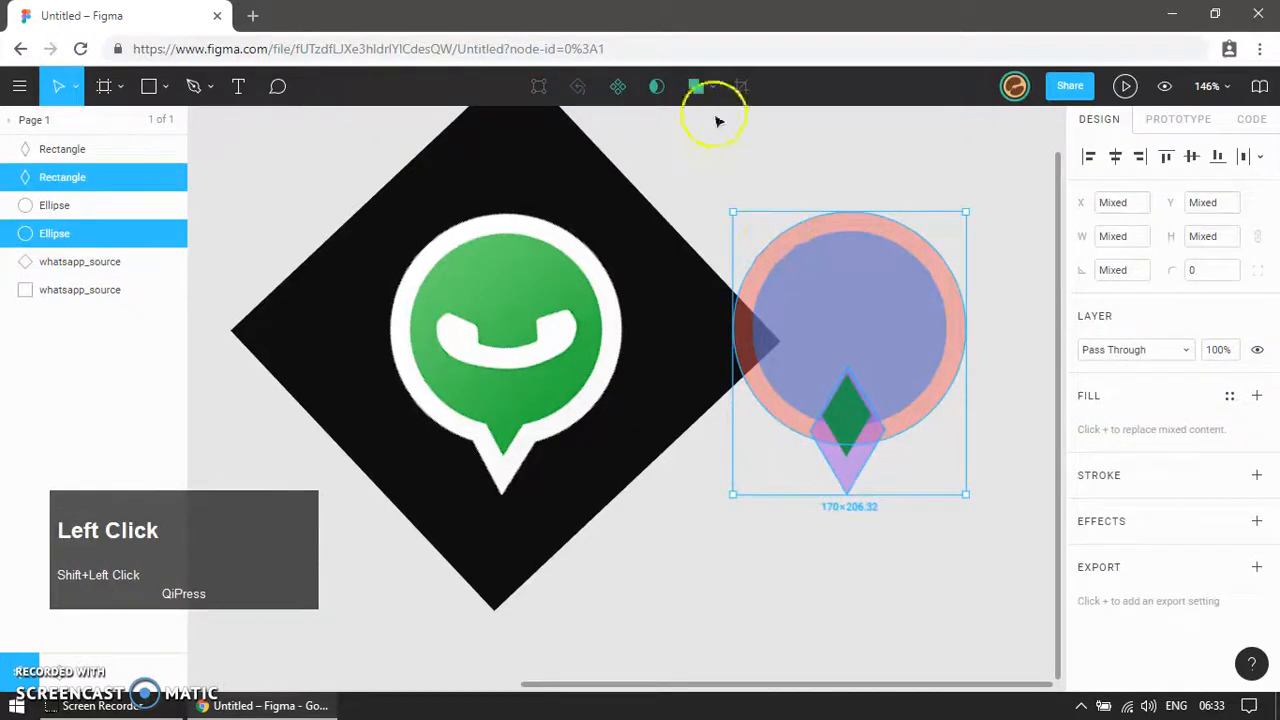
click(696, 86)
click(909, 146)
Step: Union the blue inner circle with the small green diamond
click(908, 309)
shift+click(849, 430)
click(897, 341)
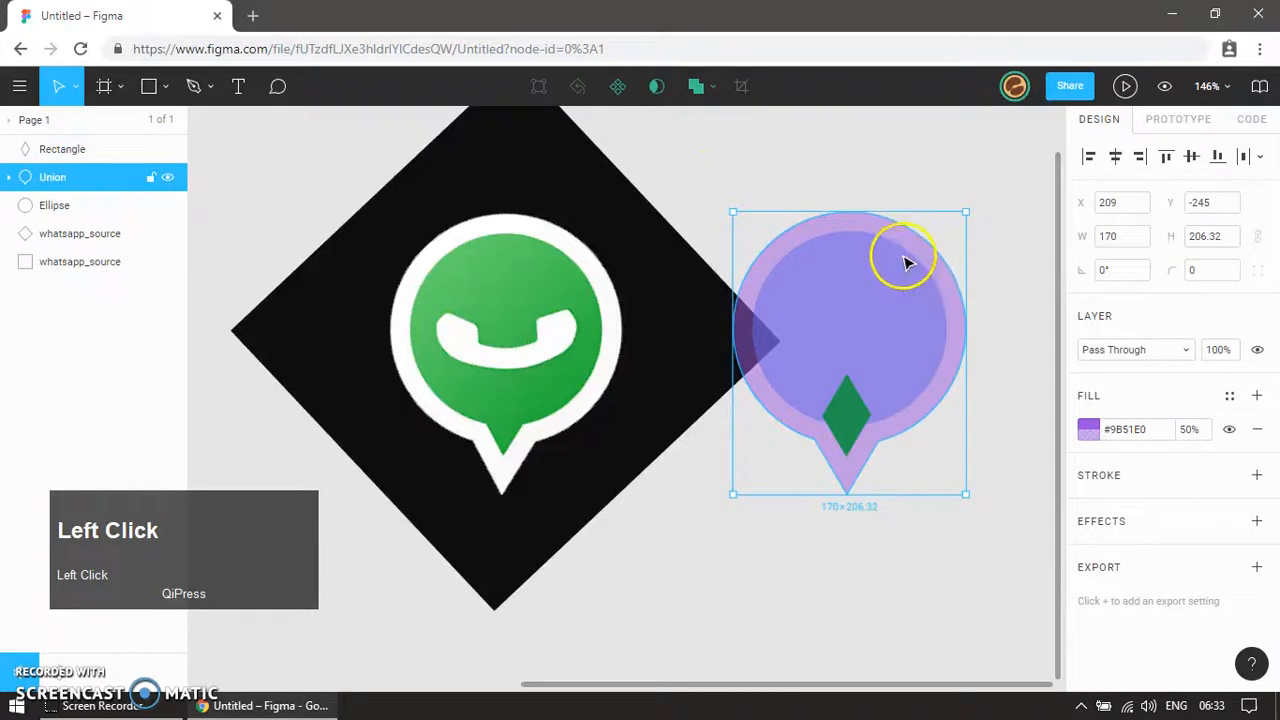
click(108, 152)
click(65, 208)
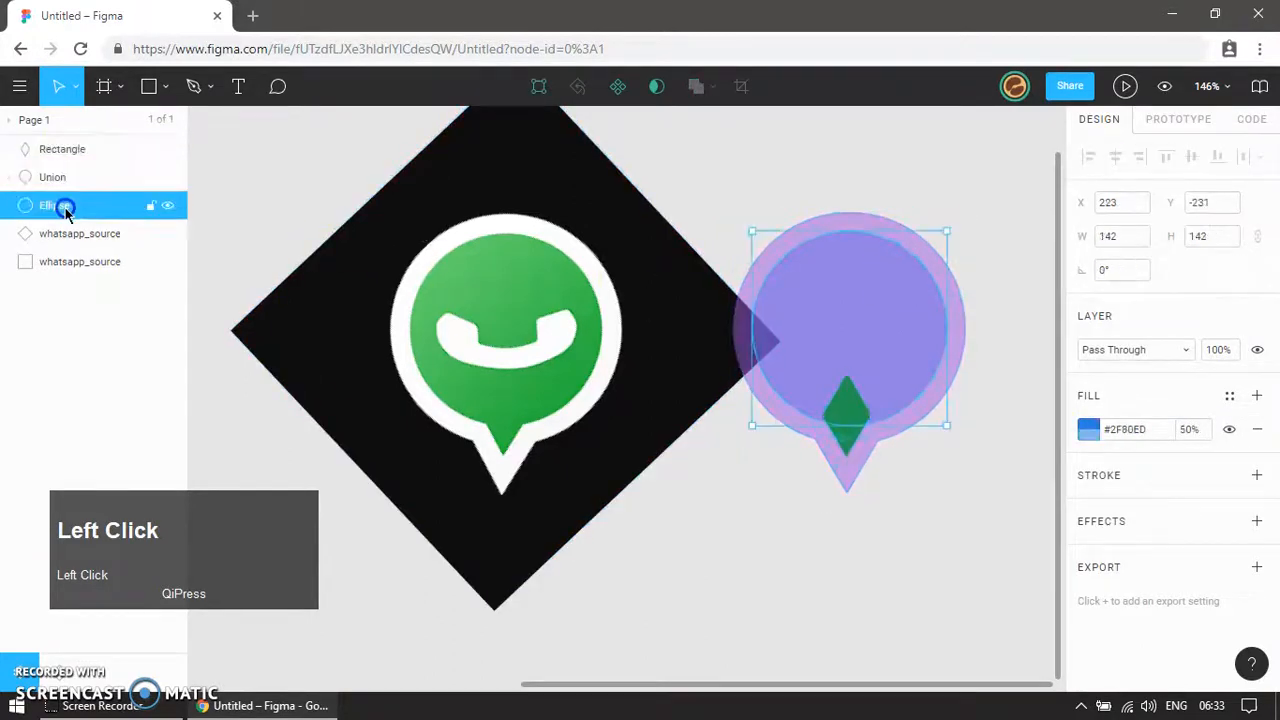
shift+click(849, 446)
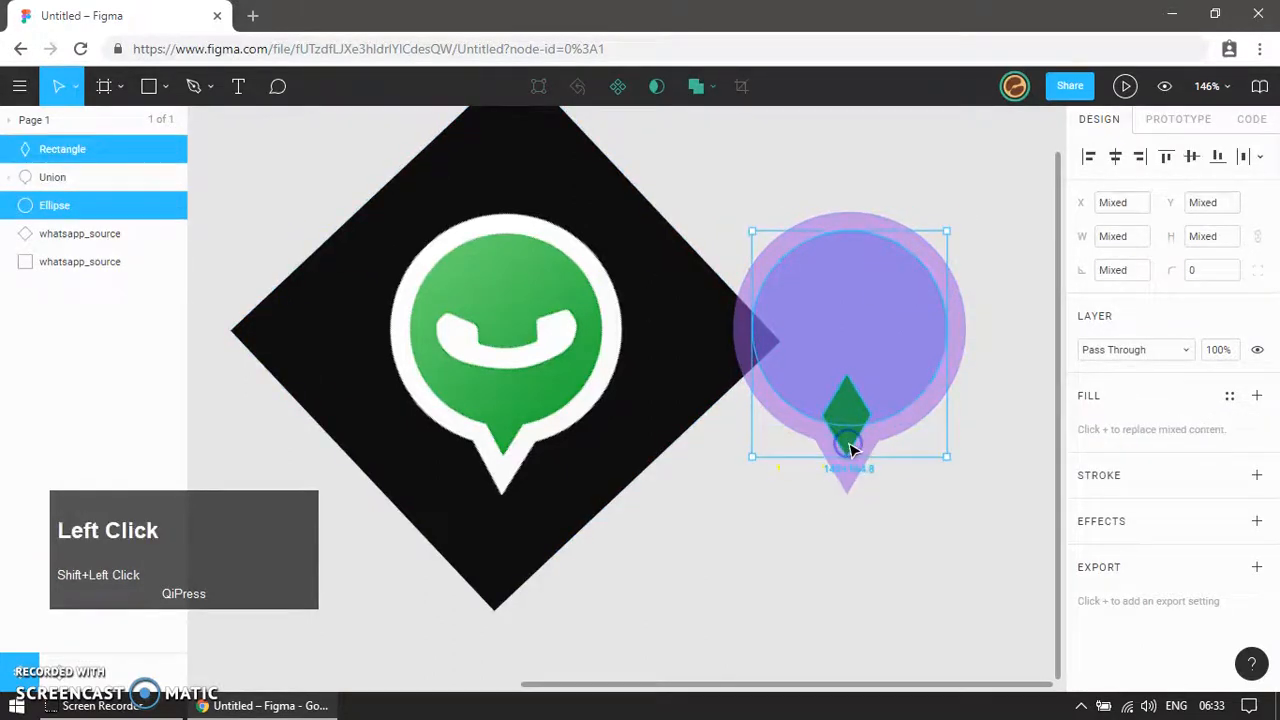
click(692, 90)
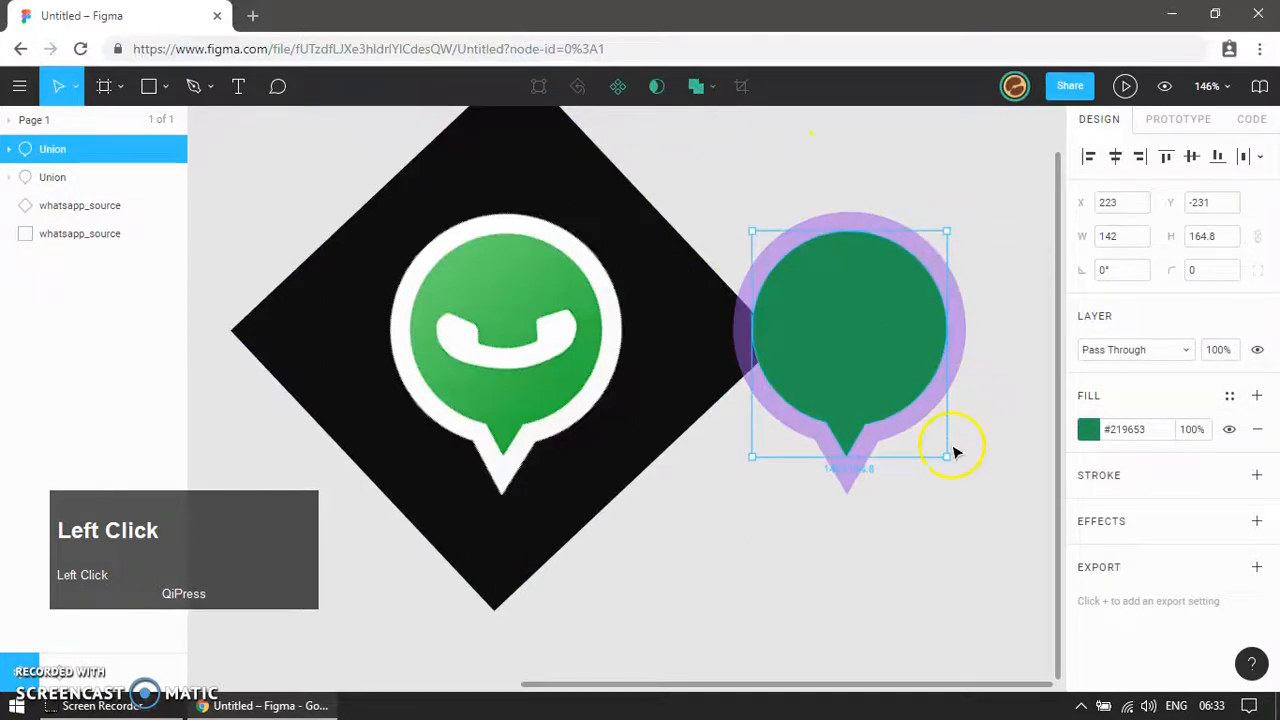
Step: Change the inner green shape's fill to a linear gradient running diagonally from the upper-left edge down to the tail
click(1088, 430)
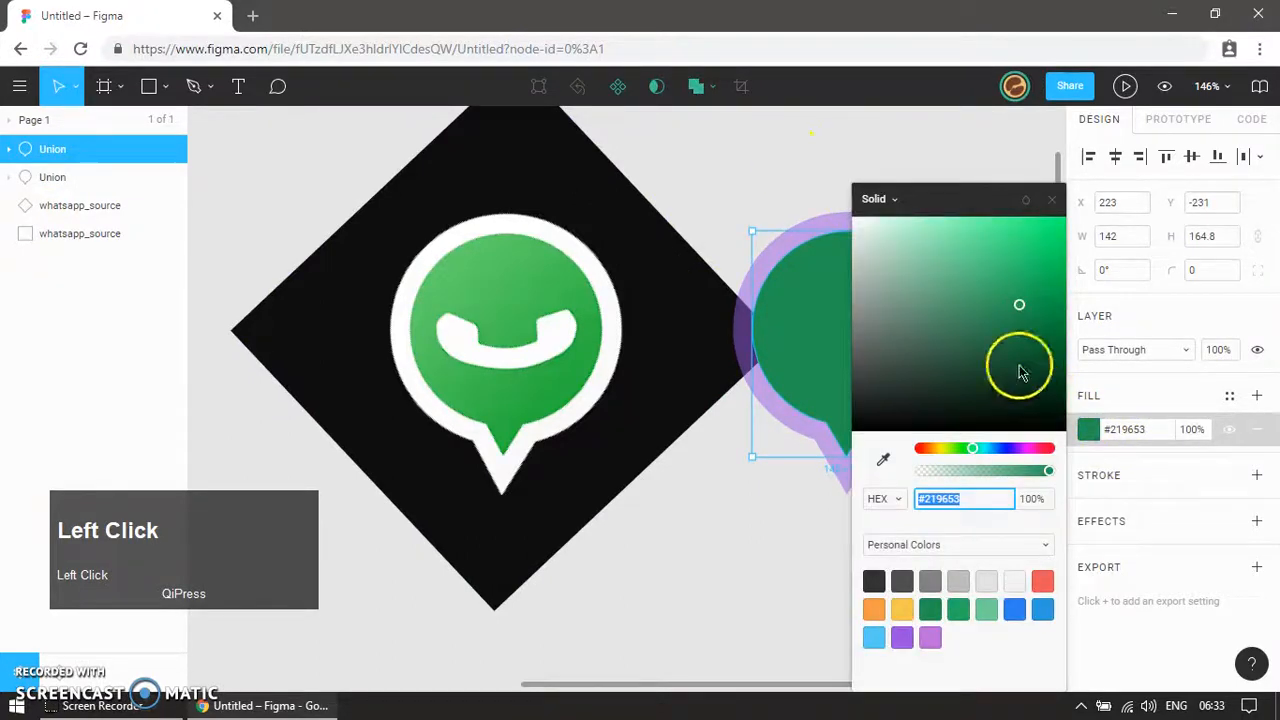
click(879, 197)
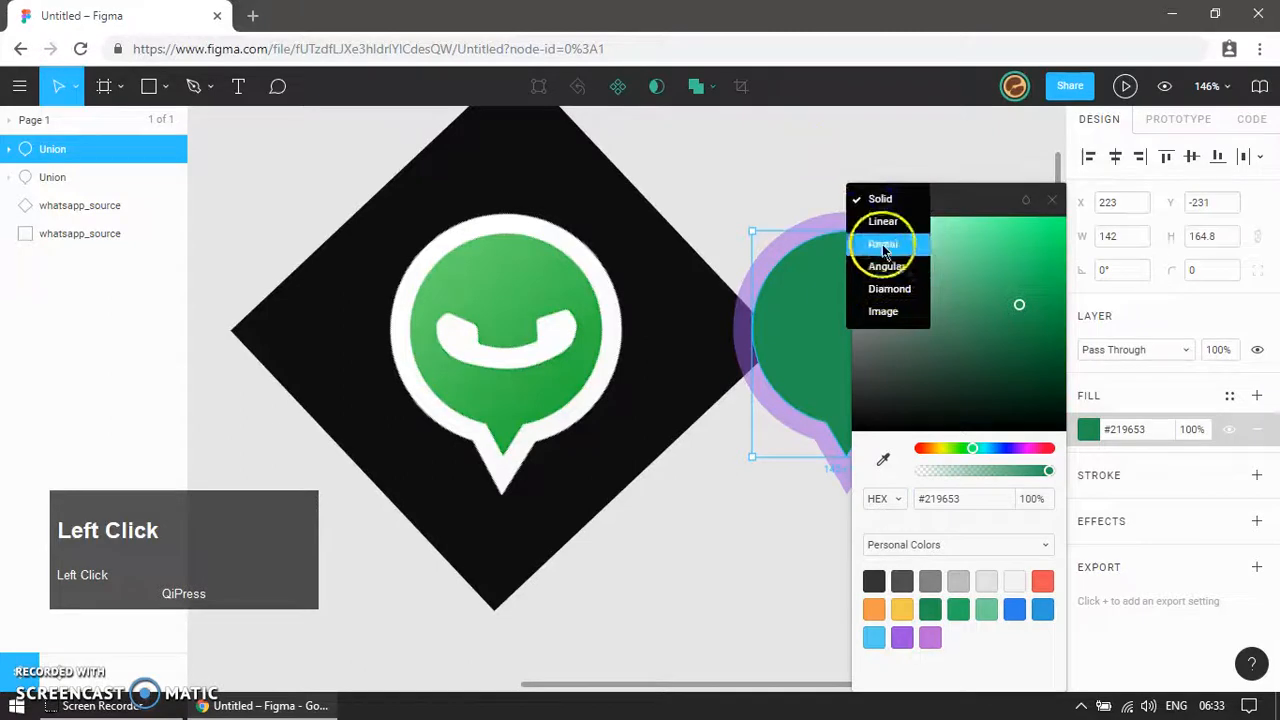
click(883, 222)
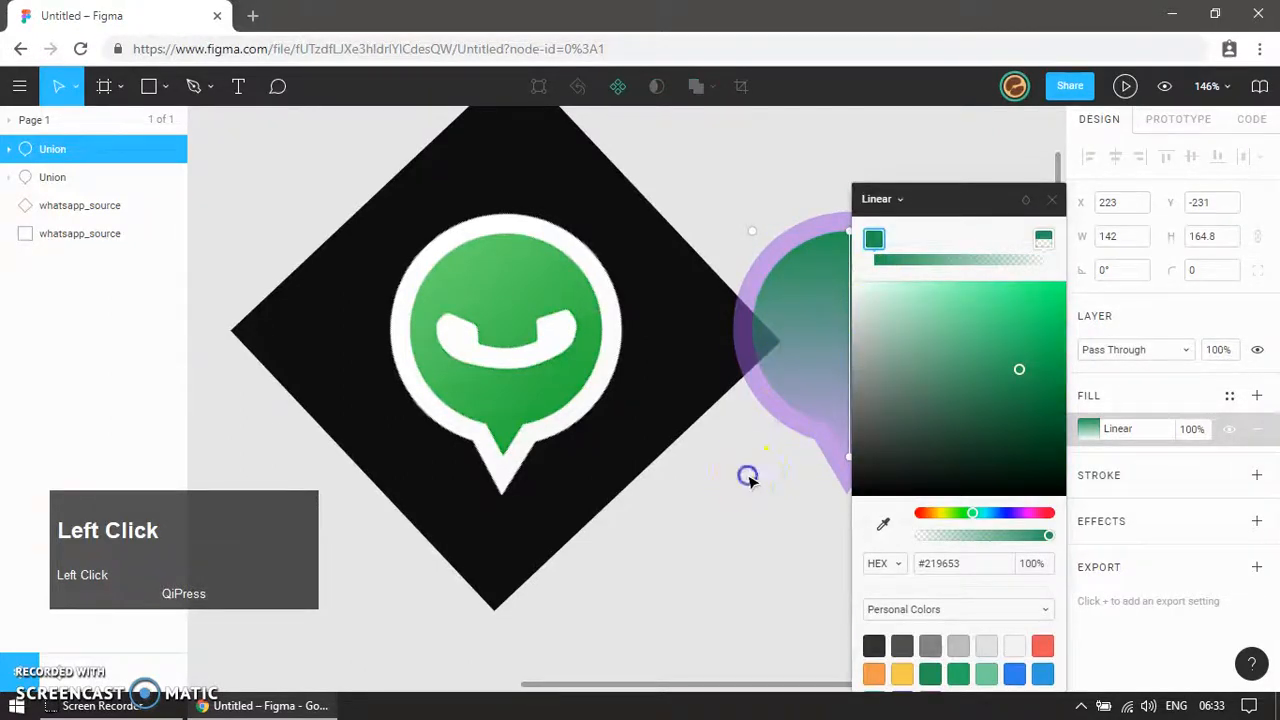
ctrl+scroll(657, 429, down, 3)
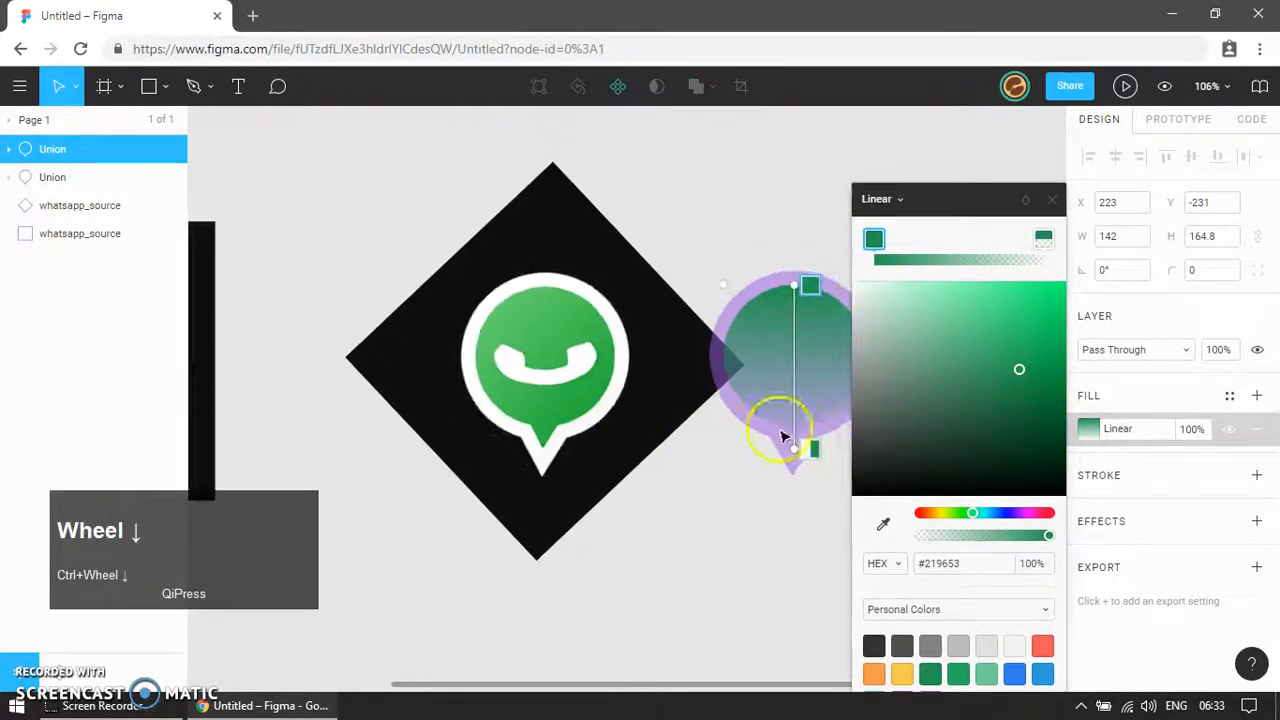
drag(794, 450, 717, 394)
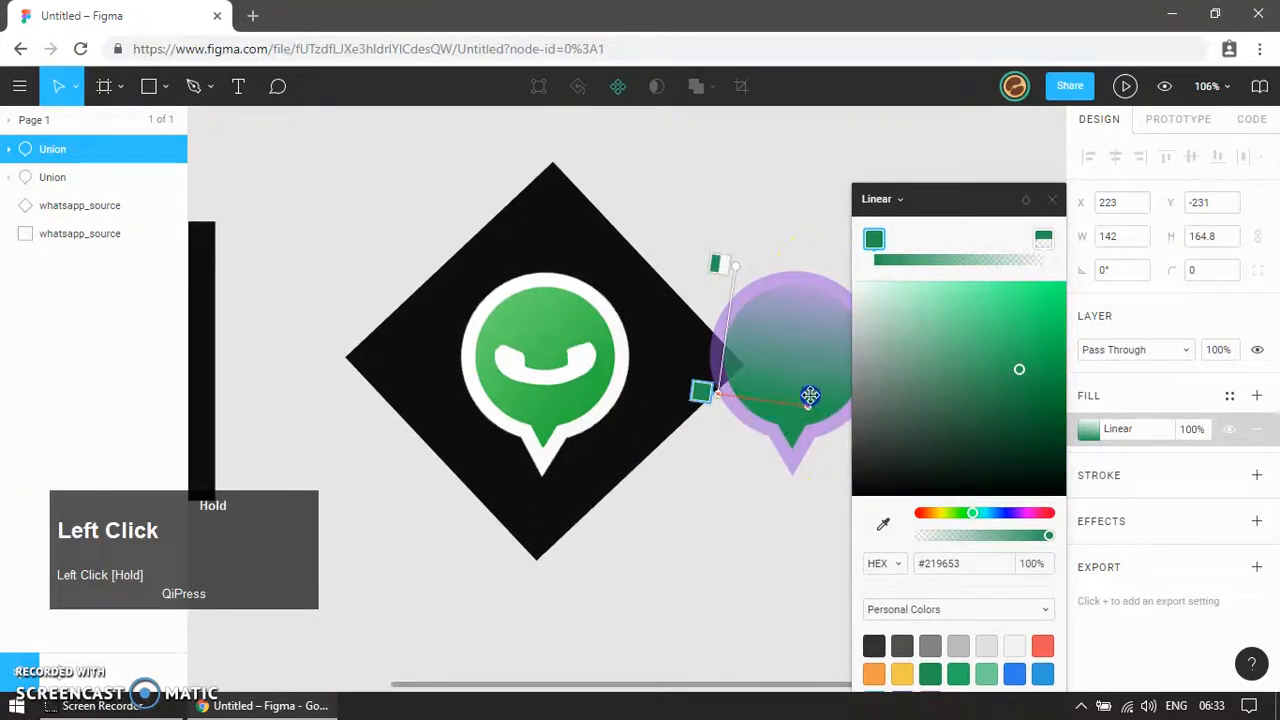
drag(720, 393, 792, 404)
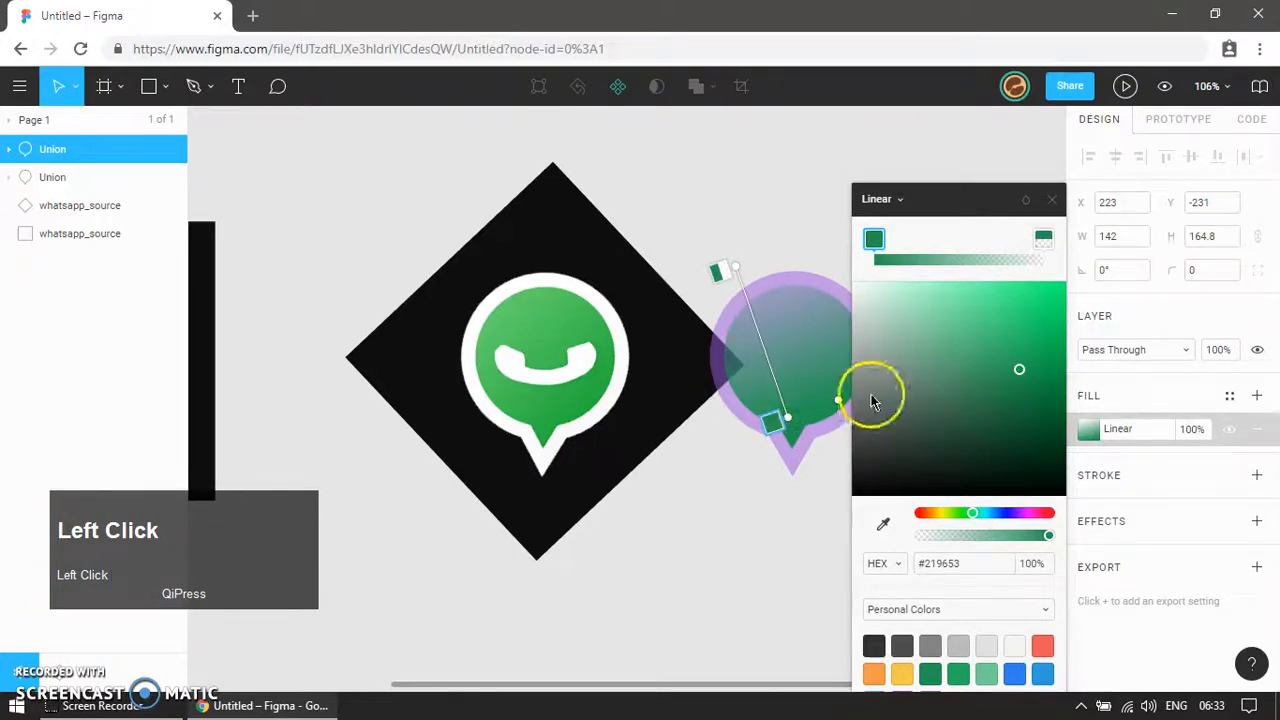
Step: Set the gradient's lower stop to the source logo's darker green #2BB641 and shift the upper gradient handle slightly right
key(i)
click(545, 433)
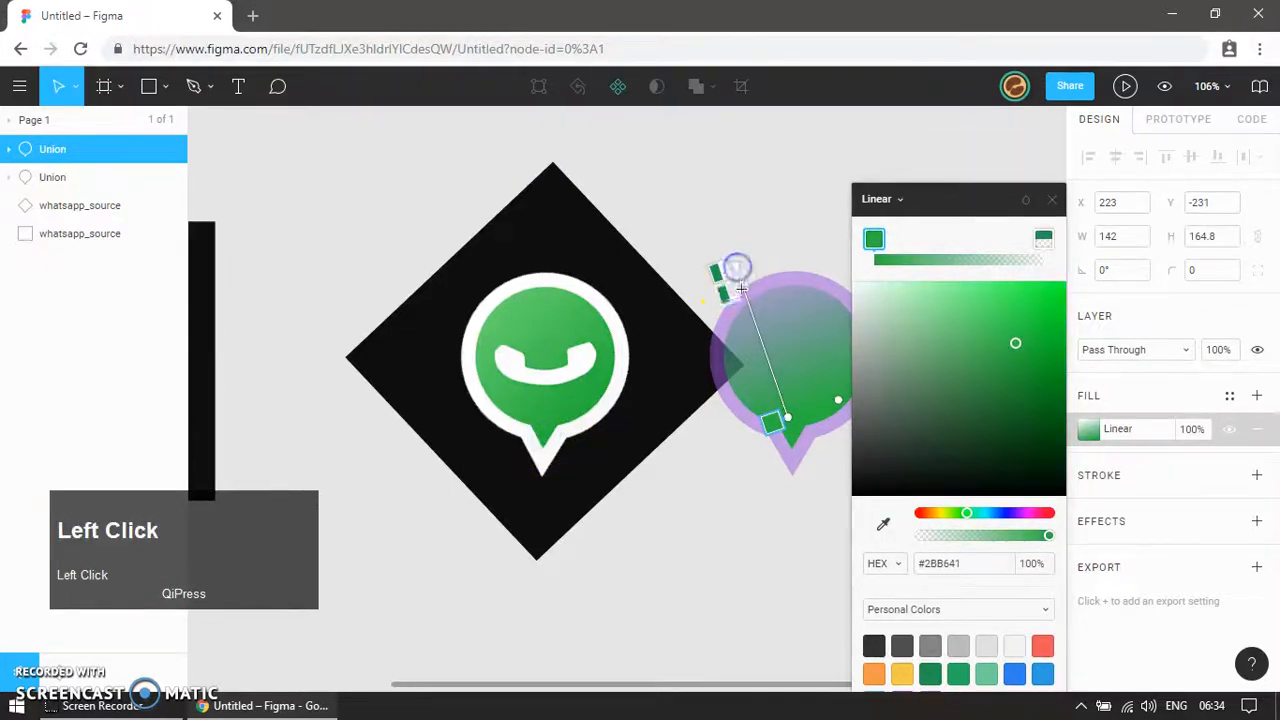
drag(737, 265, 757, 263)
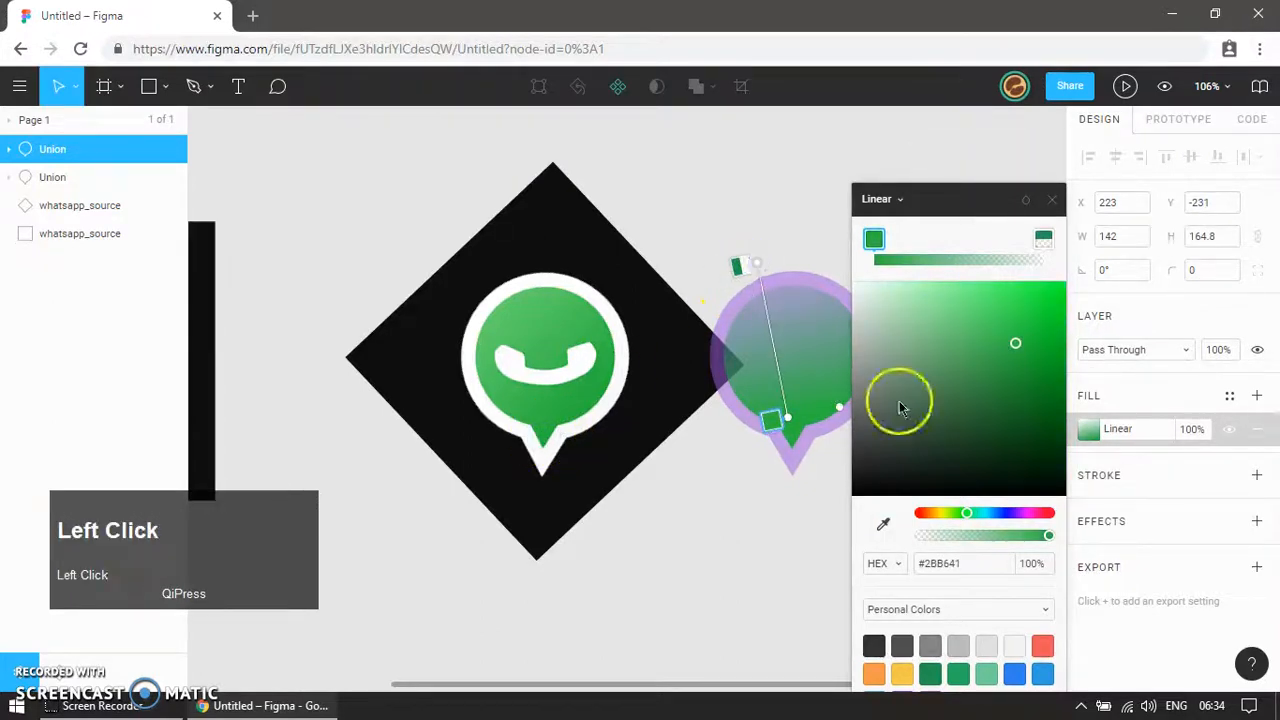
mouse_move(1047, 538)
mouse_down()
mouse_move(1034, 535)
mouse_move(1057, 540)
mouse_up()
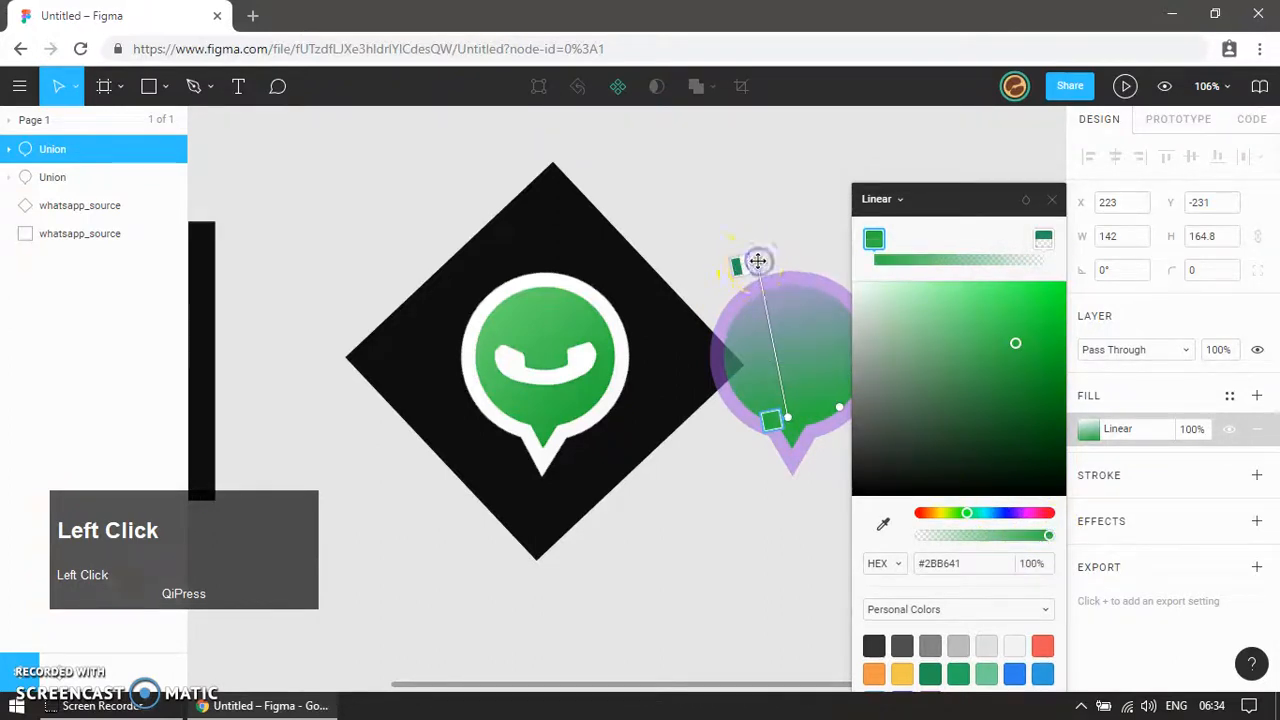
key(i)
click(508, 298)
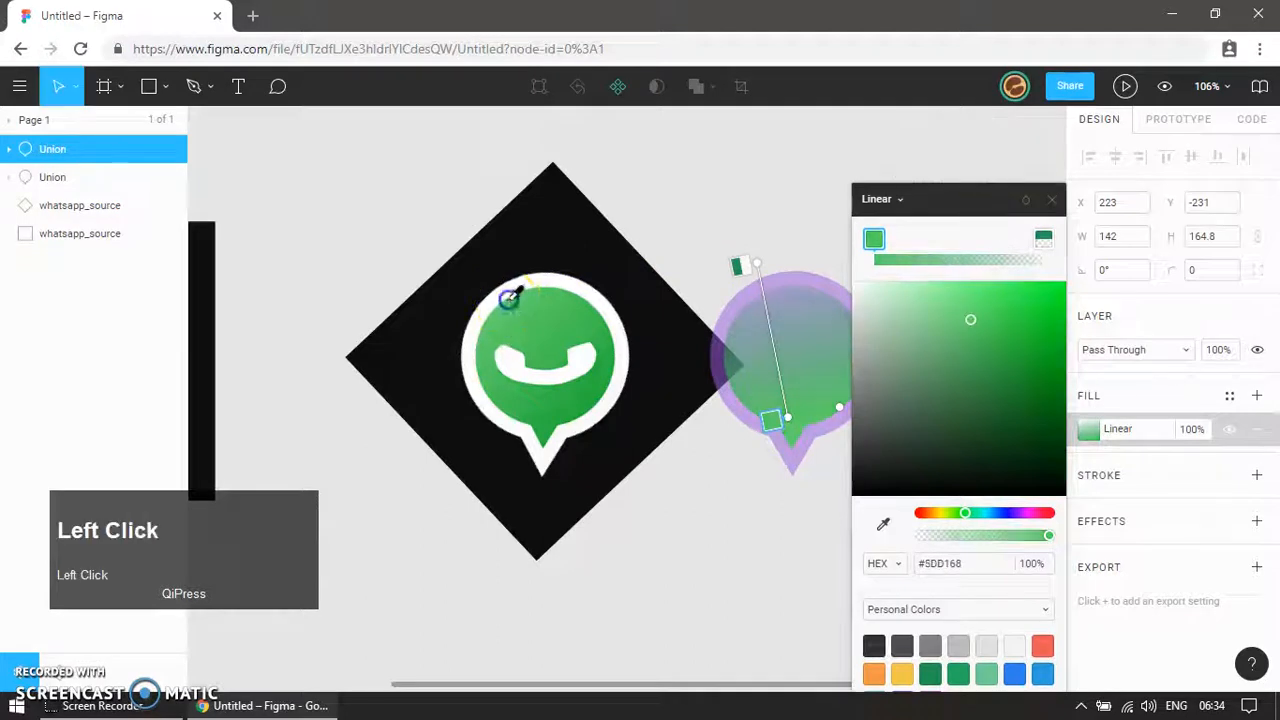
key(ctrl+z)
Step: Set the gradient's upper stop to the light green #60D36B sampled from the source logo's upper-left area
click(747, 259)
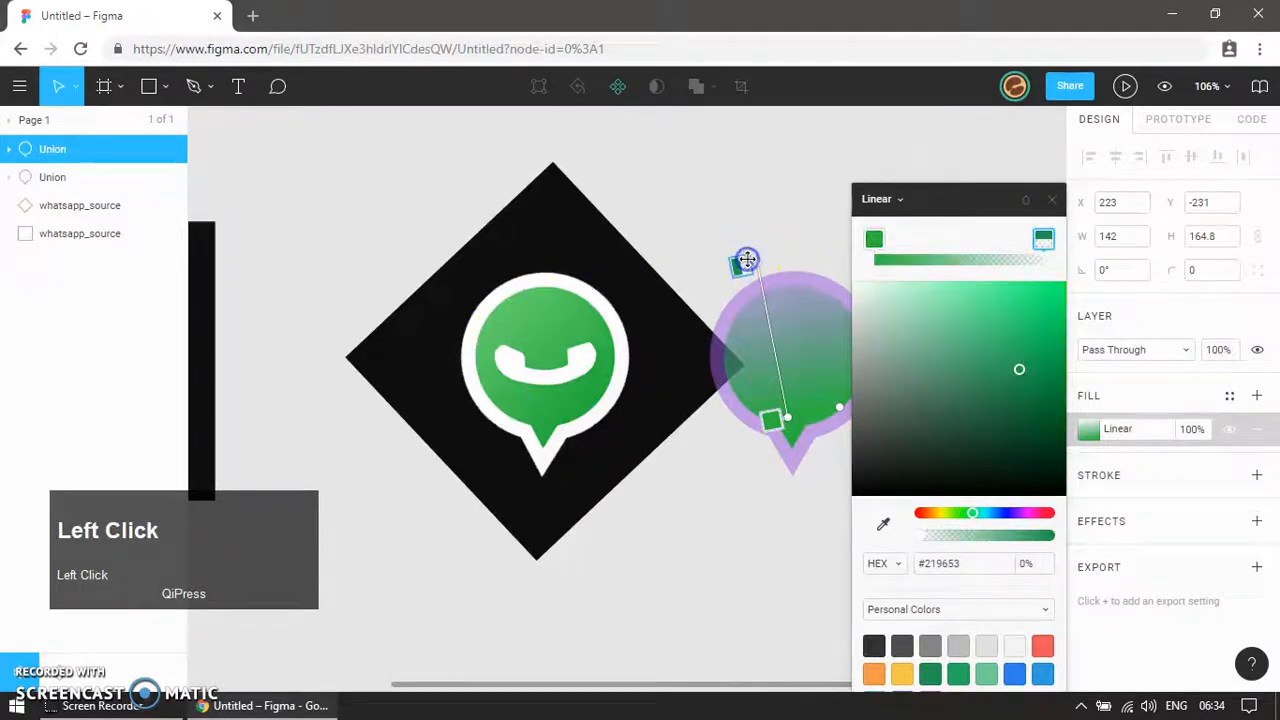
key(i)
click(501, 309)
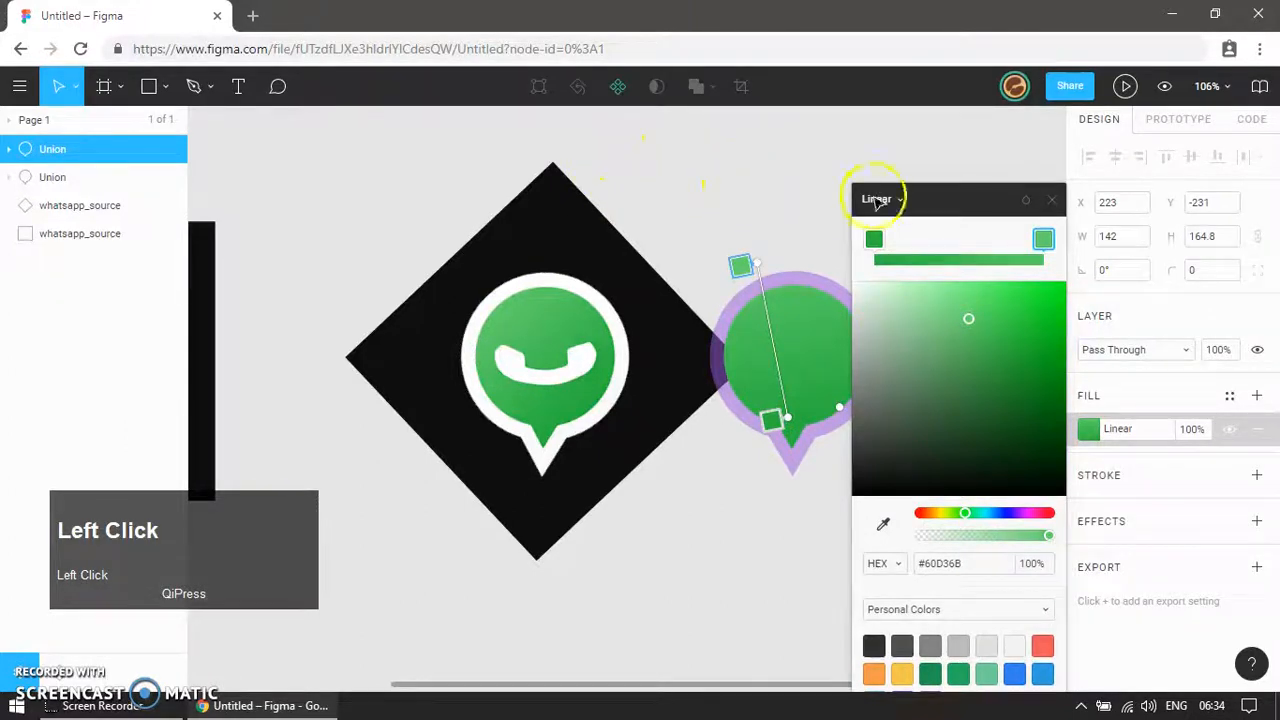
click(1053, 202)
click(929, 166)
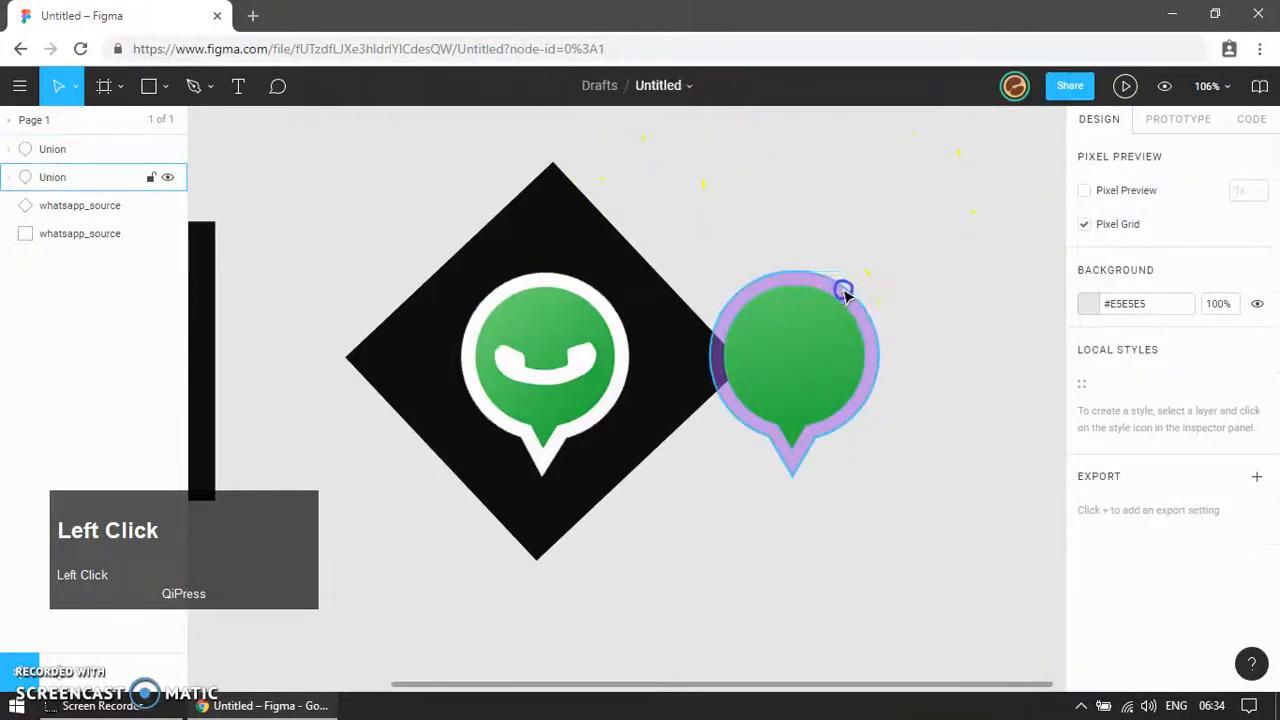
Step: Fill the outer purple shape with the white sampled from the source logo's border
click(843, 289)
click(1089, 428)
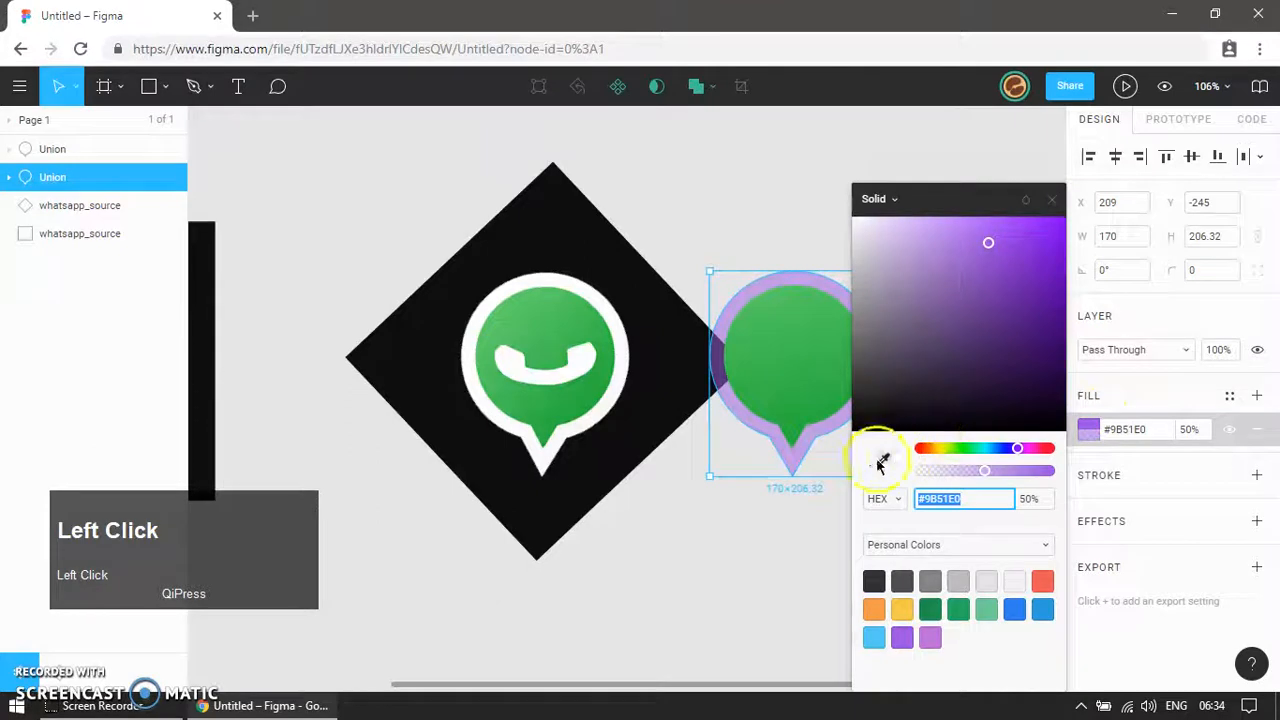
click(884, 459)
click(591, 294)
click(691, 200)
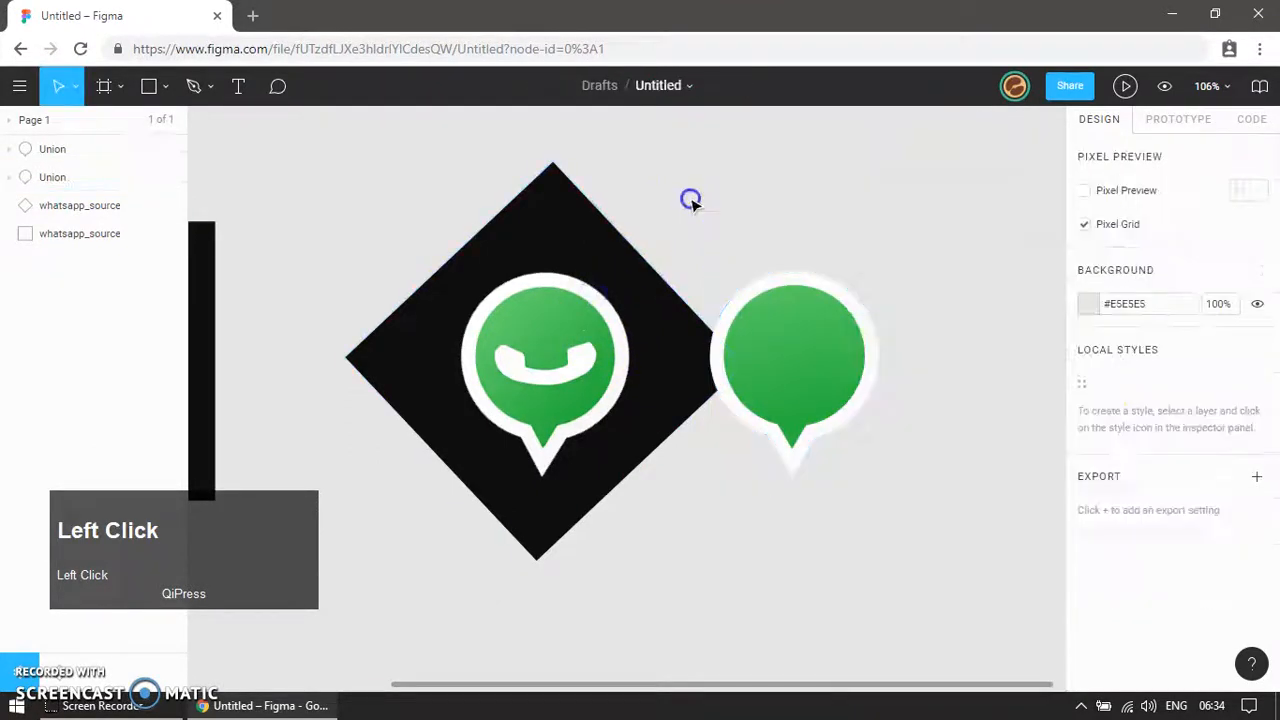
Step: Move the white and green union shapes together farther right, clear of the black source image
drag(934, 248, 690, 490)
shift+click(677, 394)
drag(850, 398, 946, 400)
click(766, 508)
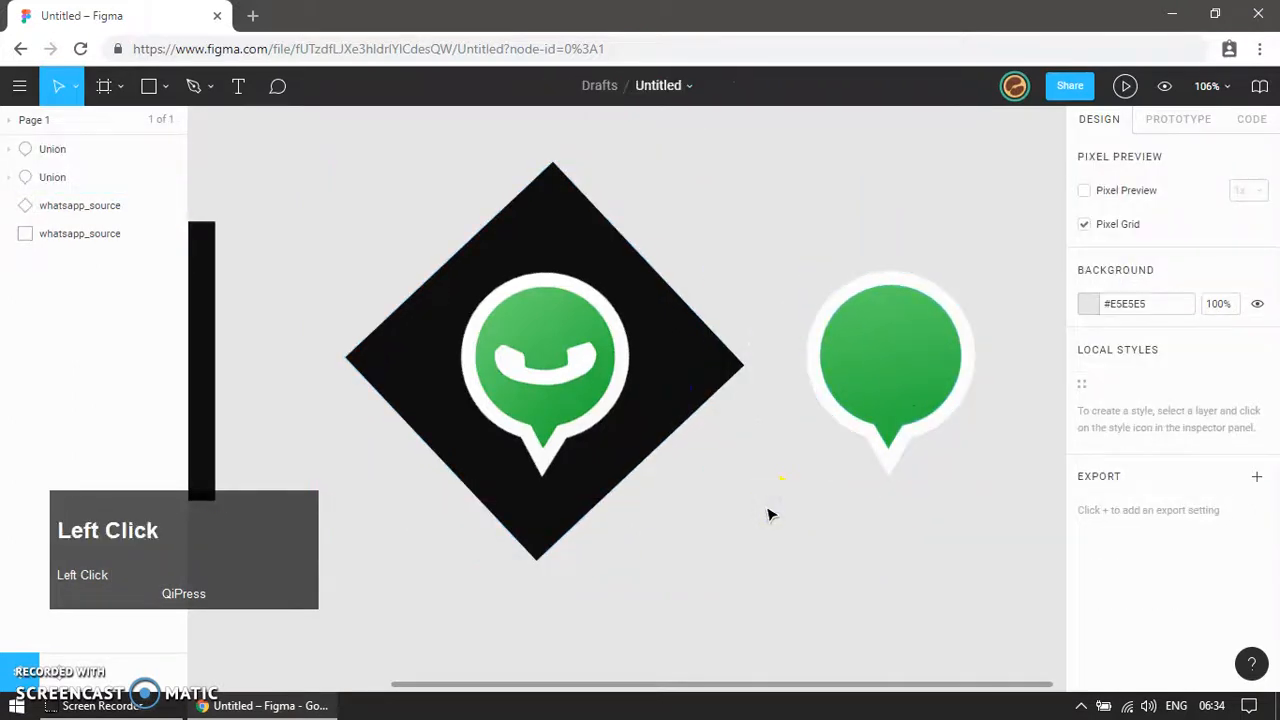
key(z)
key(z)
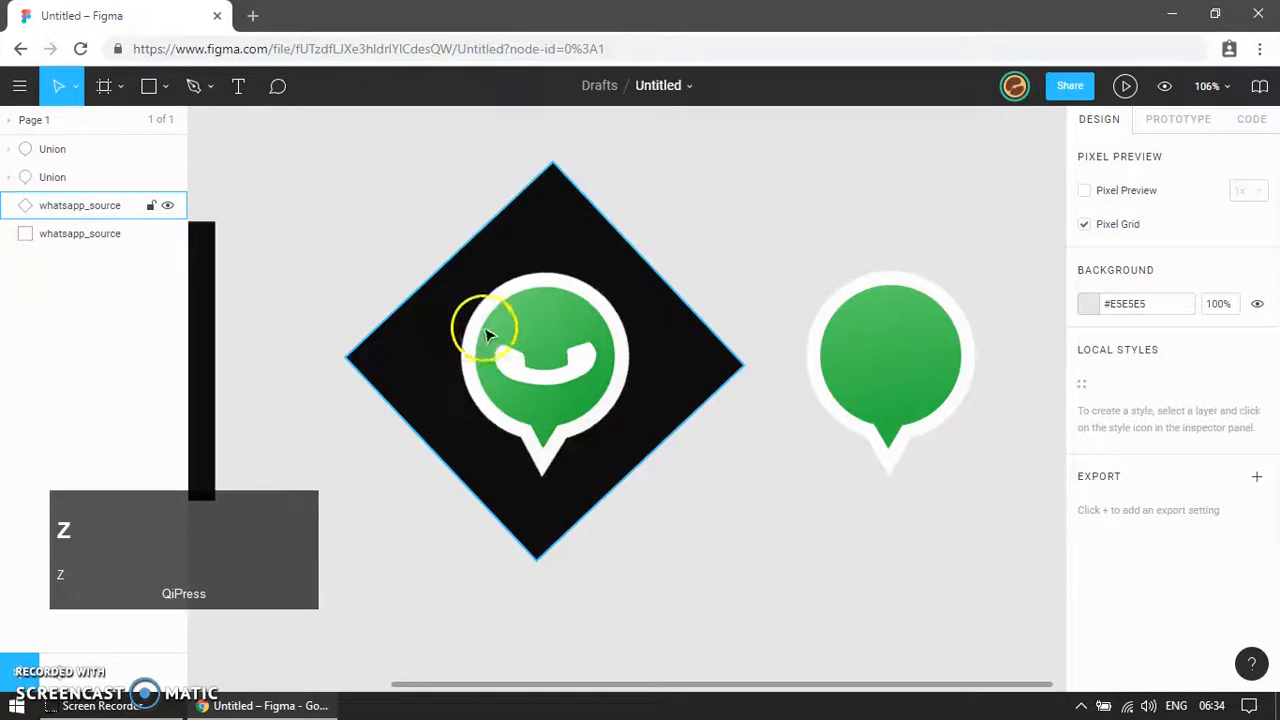
Step: Start tracing the source logo's white handset with the Pen tool, placing points from its right tip through the bottom centre to the left tip
drag(477, 316, 586, 380)
key(ctrl+z)
key(z)
drag(481, 330, 643, 420)
key(b)
key(p)
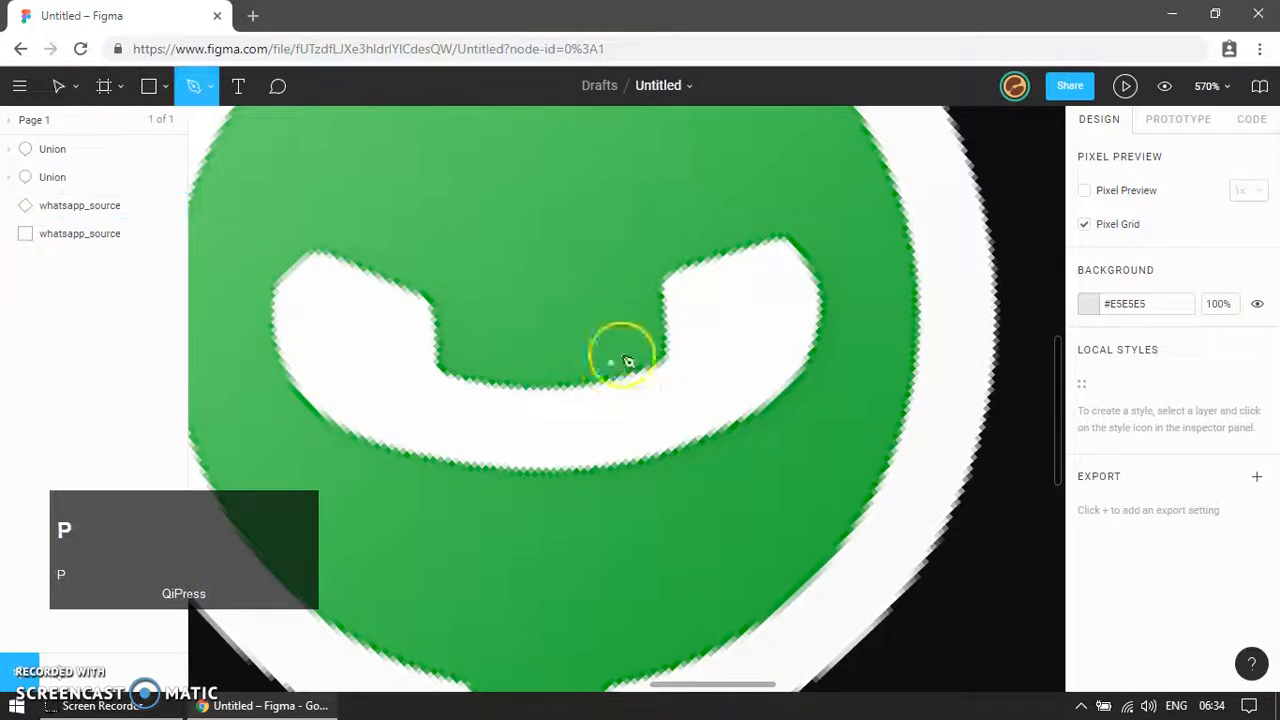
click(785, 240)
click(818, 288)
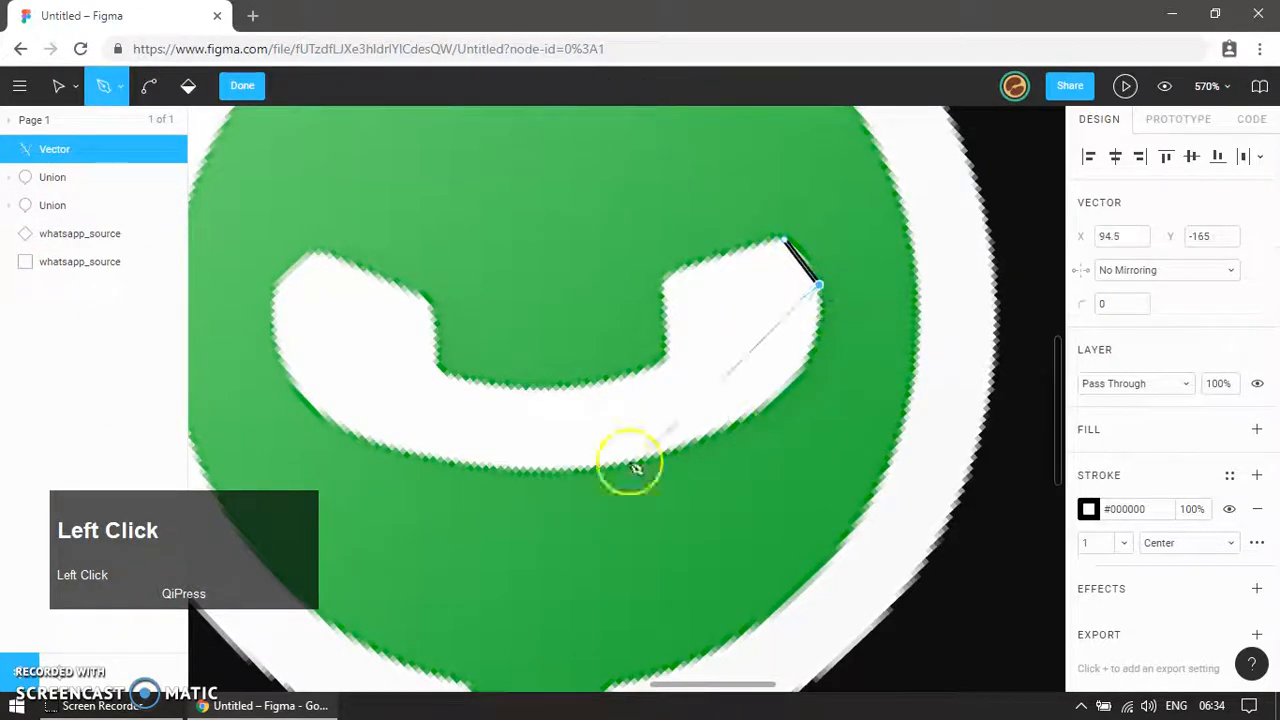
click(560, 474)
click(274, 290)
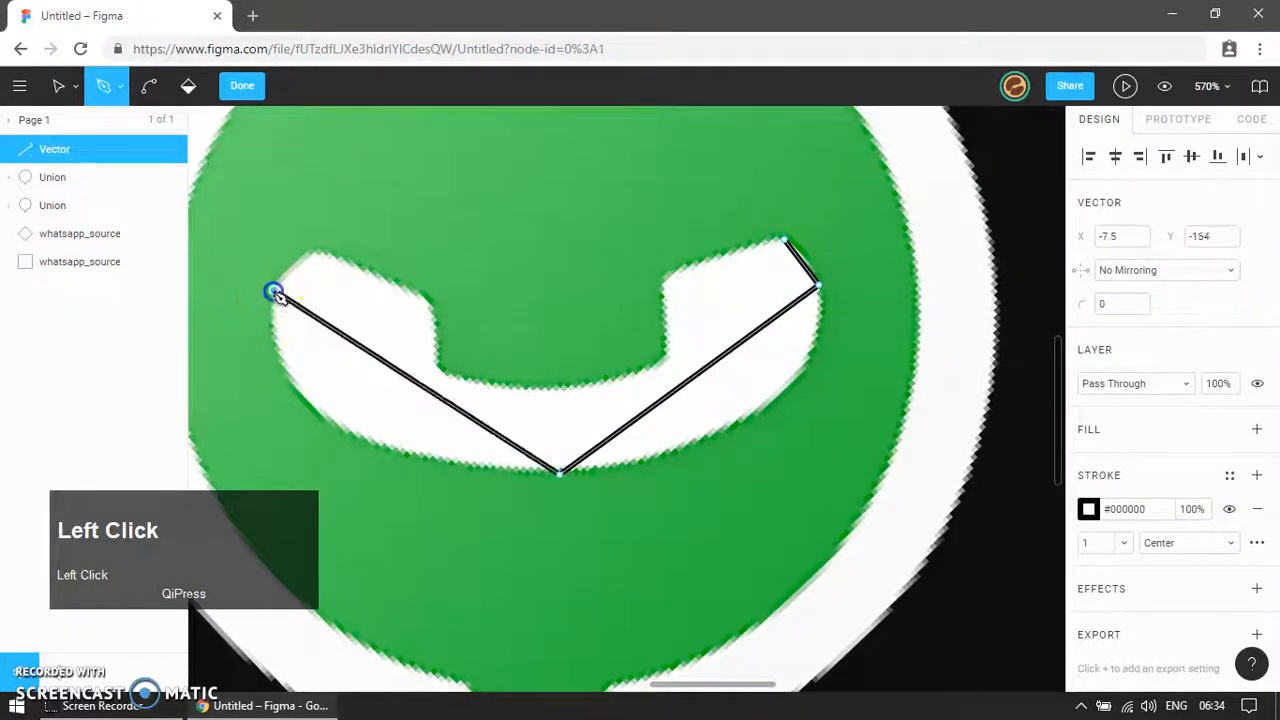
Step: Trace the handset's left end, inner notch and right arm with straight segments and close the path at its starting point
click(313, 253)
click(428, 302)
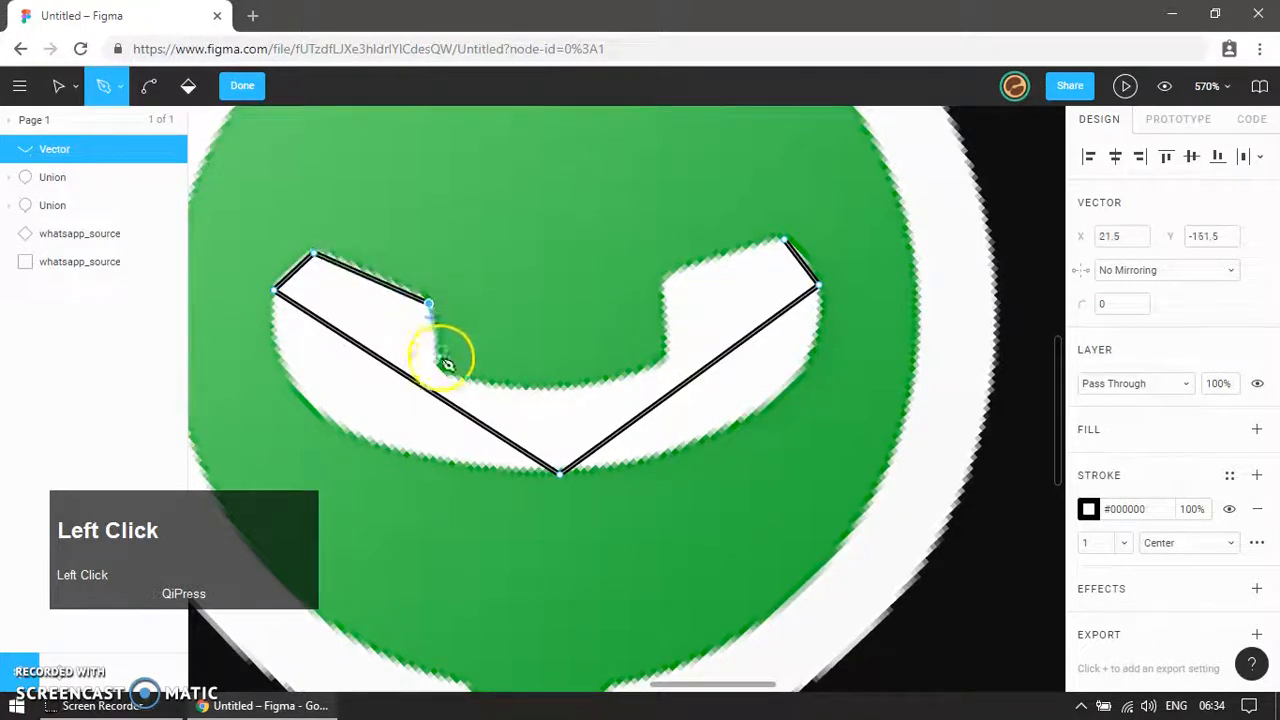
click(437, 375)
click(665, 356)
click(663, 280)
click(785, 241)
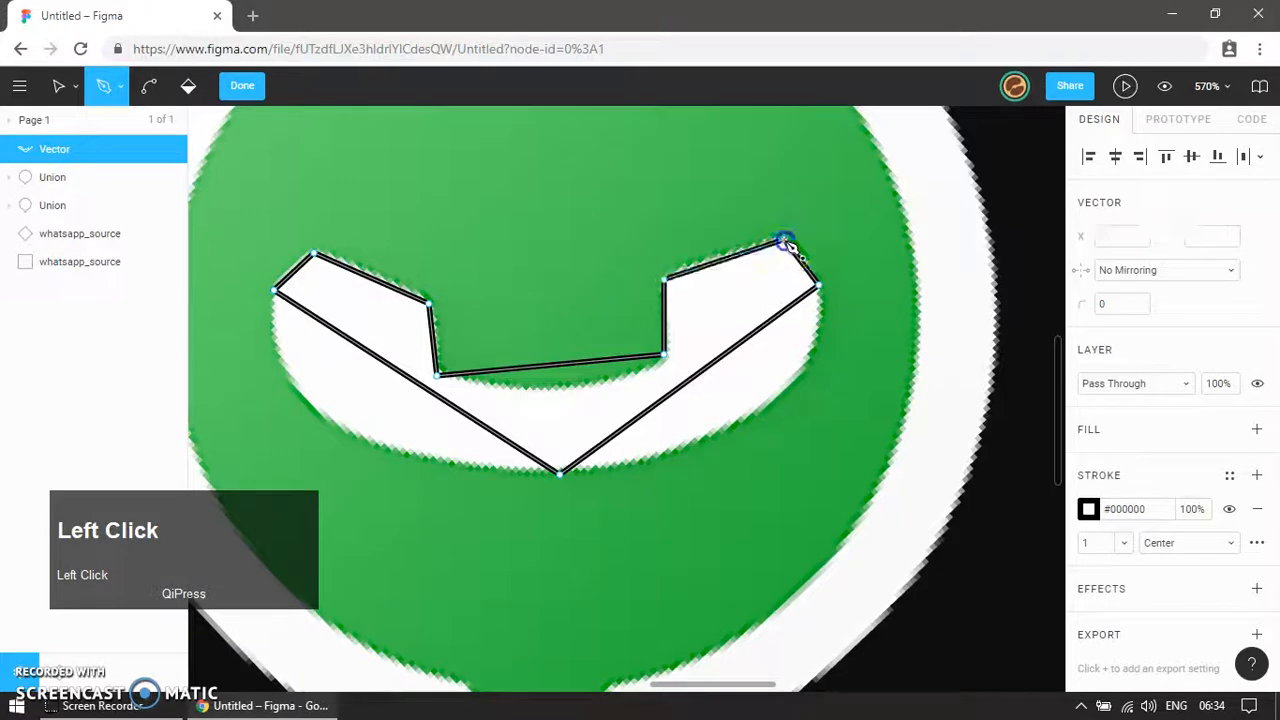
click(250, 86)
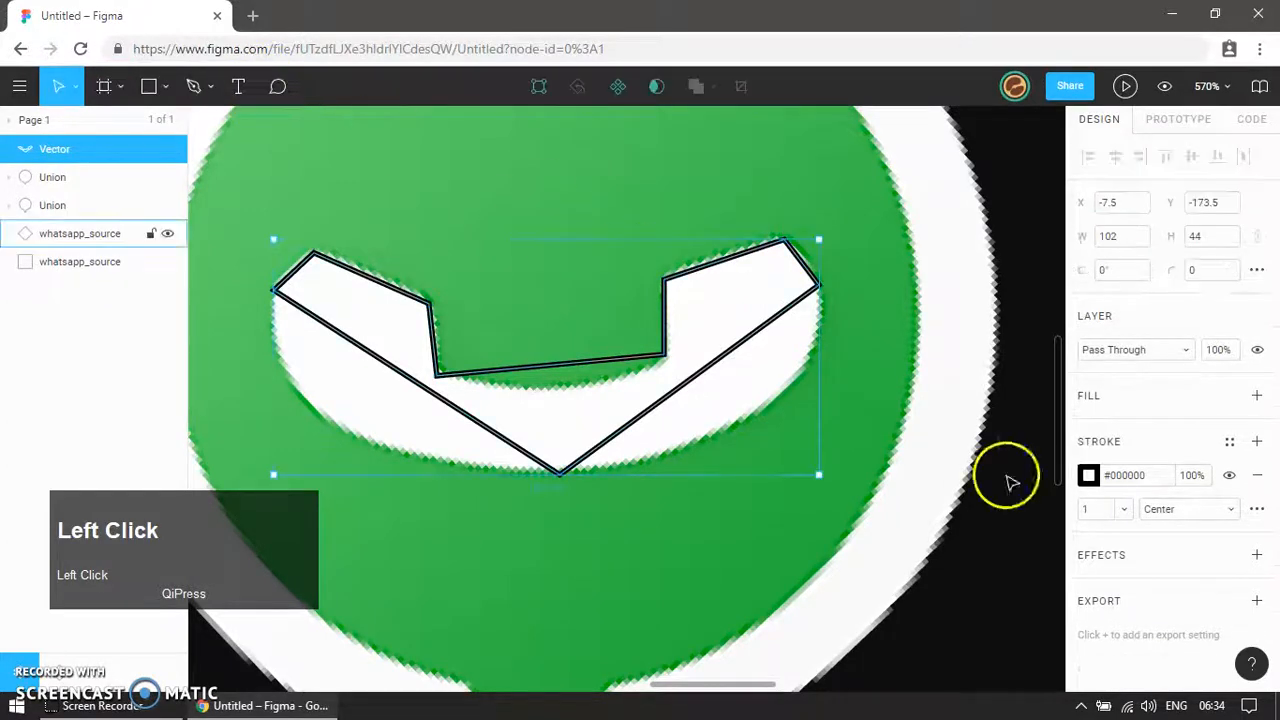
Step: Remove the stroke from the traced handset vector and give it a solid fill
click(1257, 441)
click(1257, 508)
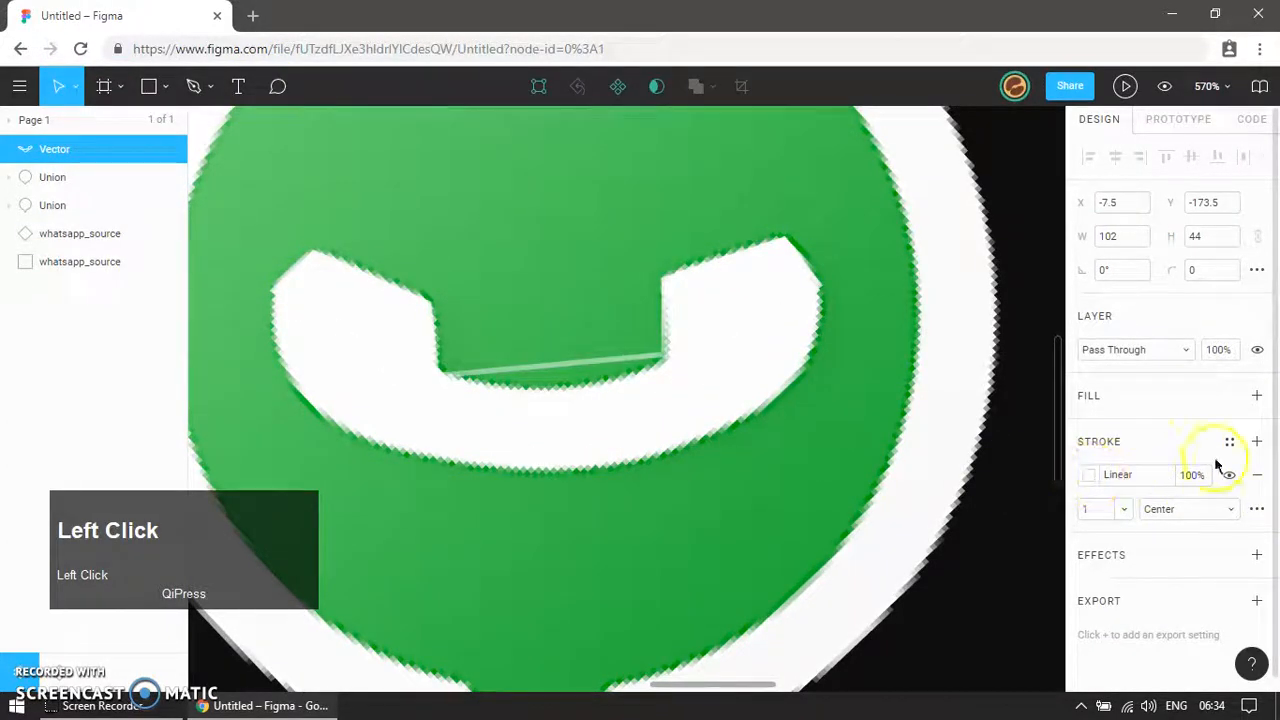
click(1257, 474)
click(1258, 398)
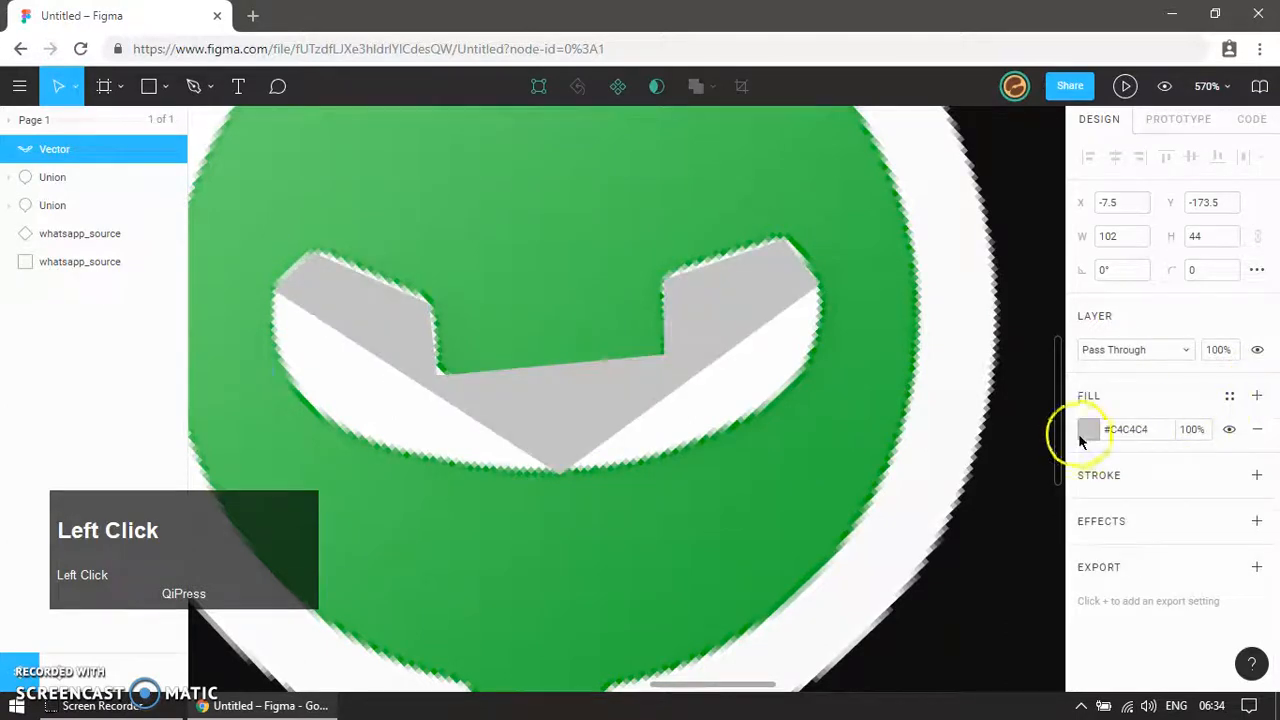
Step: Make the handset's fill a translucent red, #D41E1E at 34% opacity
click(1087, 432)
click(1036, 255)
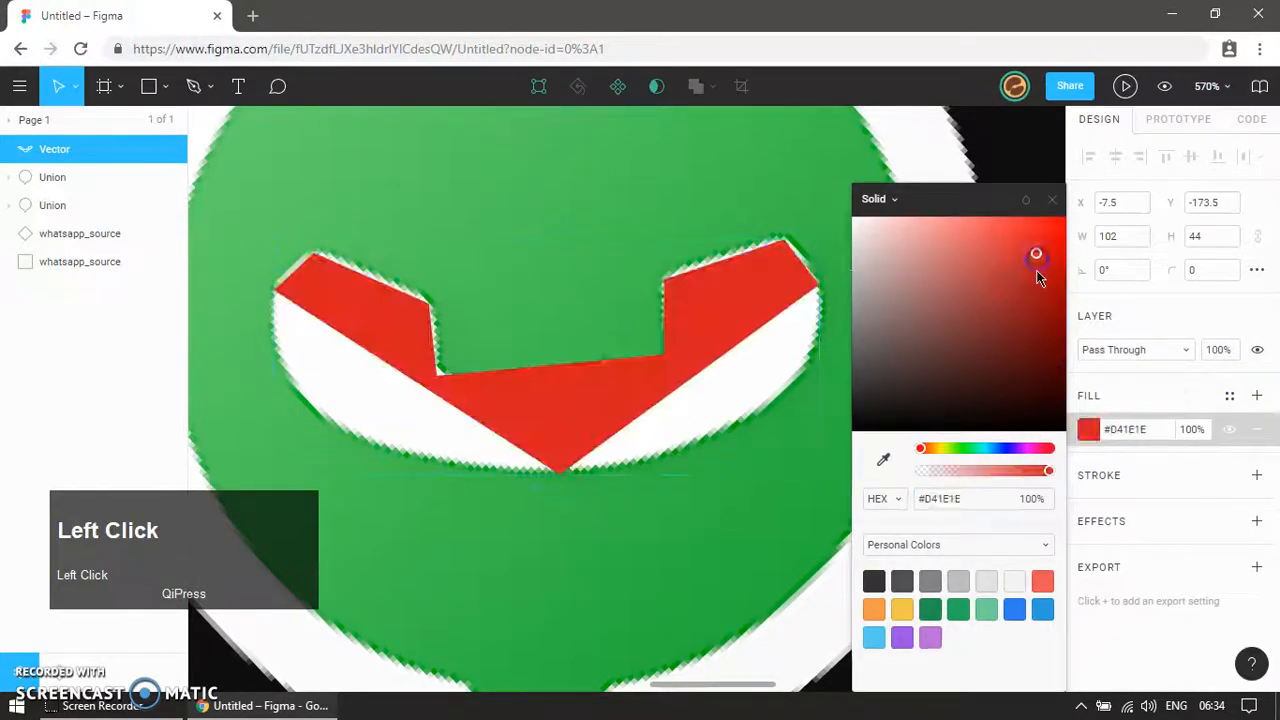
click(964, 476)
click(700, 394)
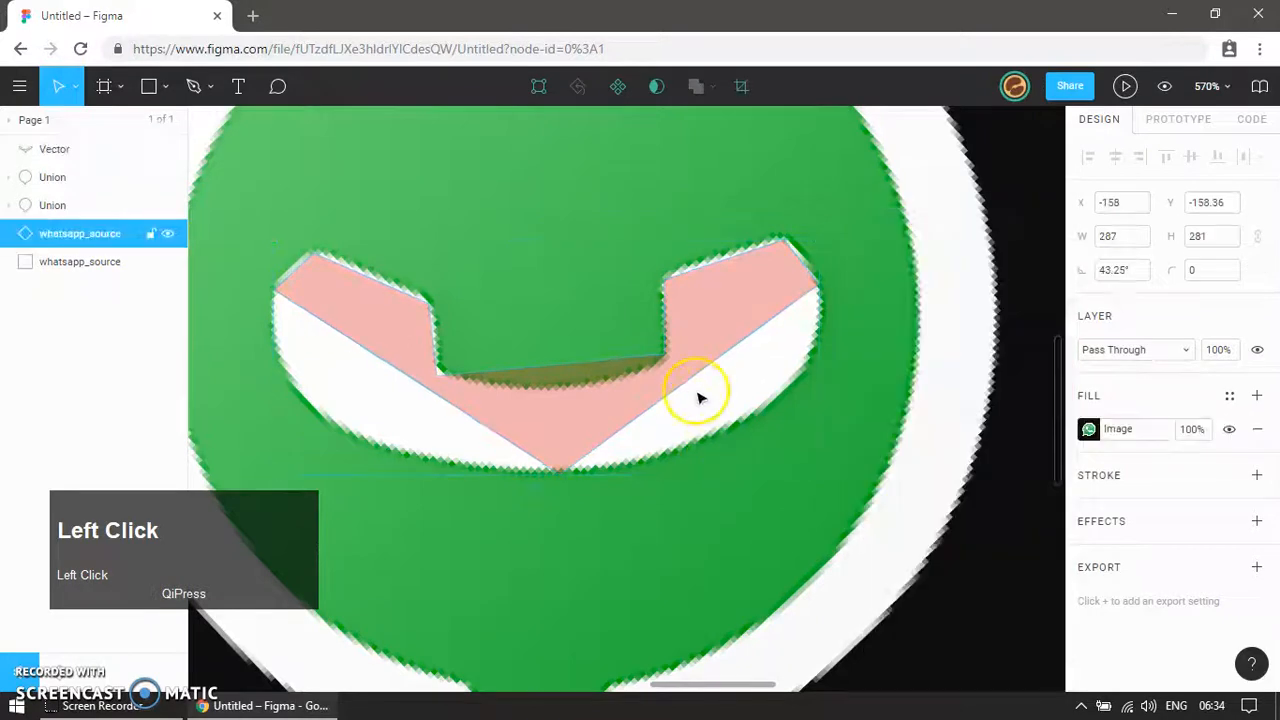
Step: Bend the handset vector's two lower edges to follow the source's rounded underside, levelling the curve handles at the bottom centre point
double_click(695, 362)
drag(700, 372, 835, 393)
key(ctrl+z)
drag(428, 391, 266, 403)
drag(341, 434, 349, 468)
drag(561, 475, 565, 470)
mouse_move(720, 443)
mouse_down()
mouse_move(729, 457)
mouse_move(714, 466)
mouse_up()
mouse_move(369, 466)
mouse_down()
mouse_move(352, 466)
mouse_move(364, 475)
mouse_up()
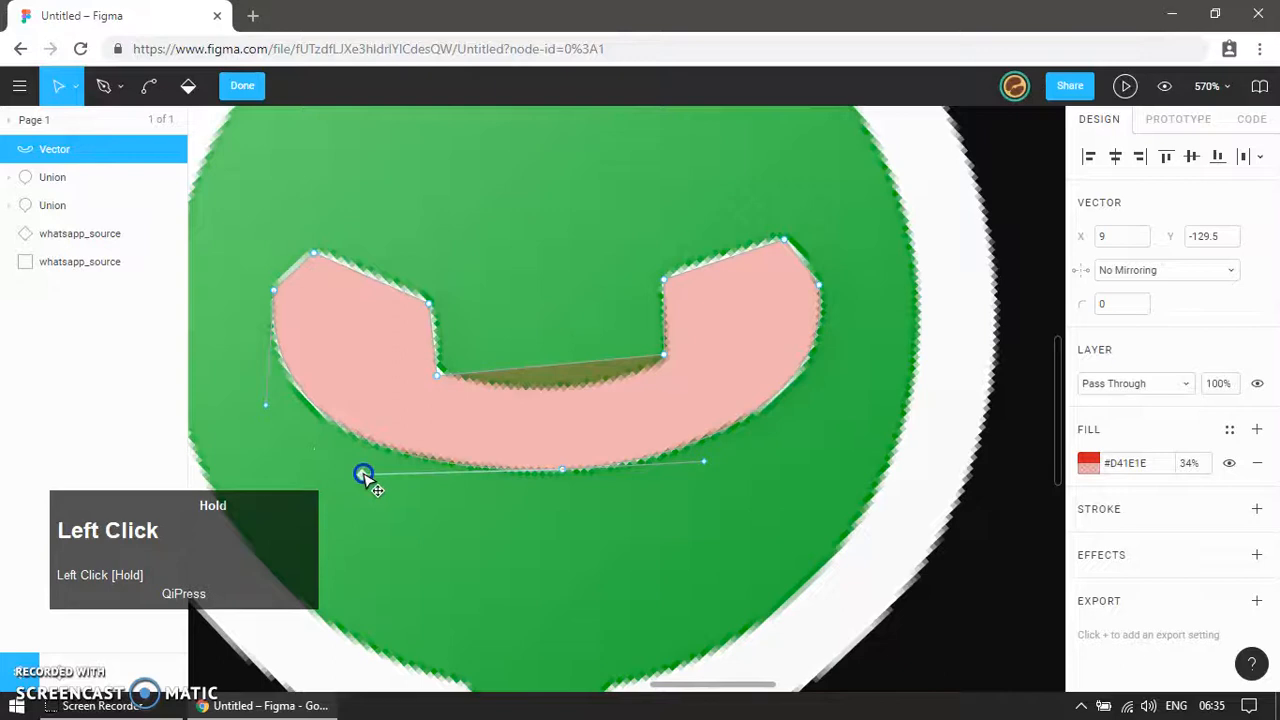
drag(705, 463, 710, 474)
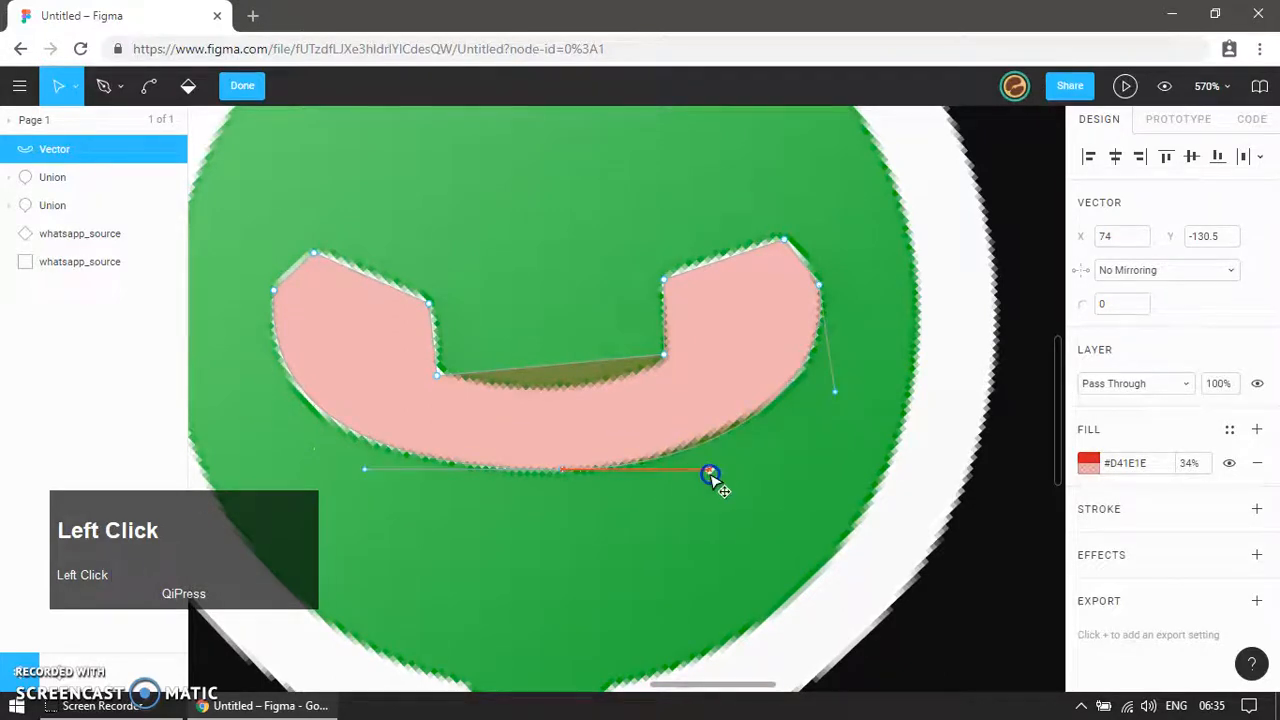
Step: Bend the straight edge between the handset's two inner corners downward to match the source's concave curve
click(484, 381)
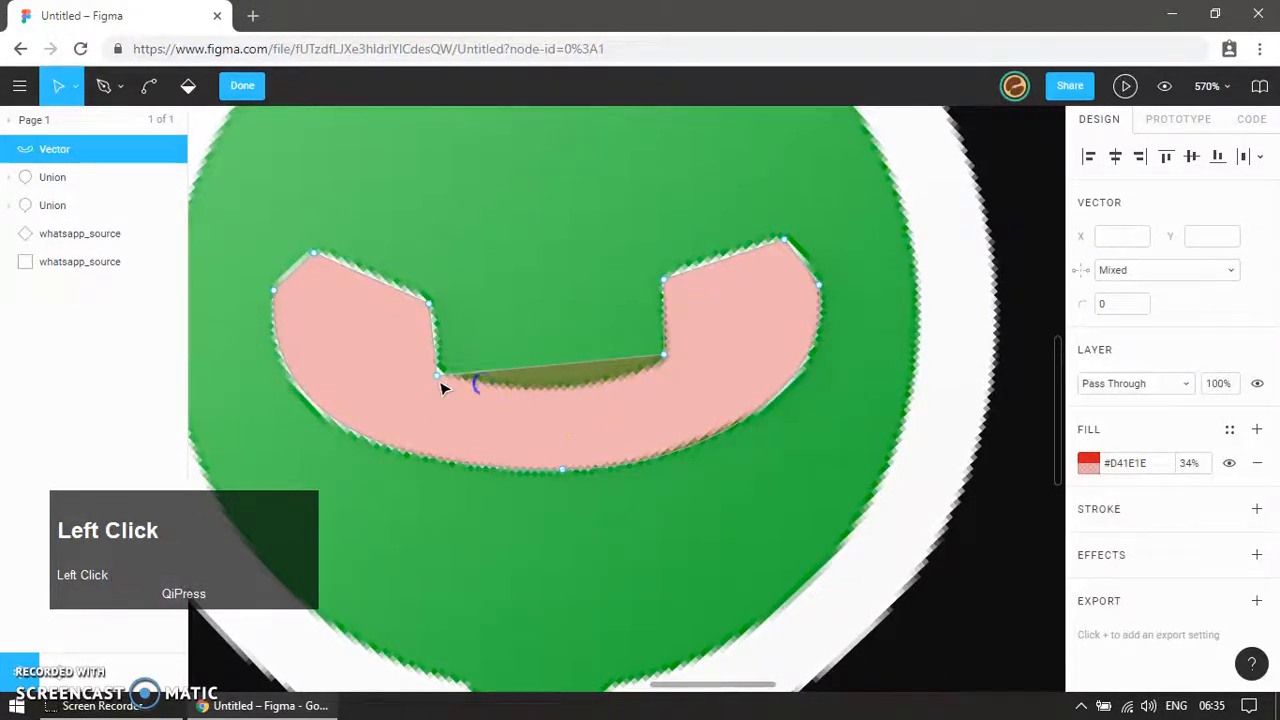
drag(586, 360, 567, 391)
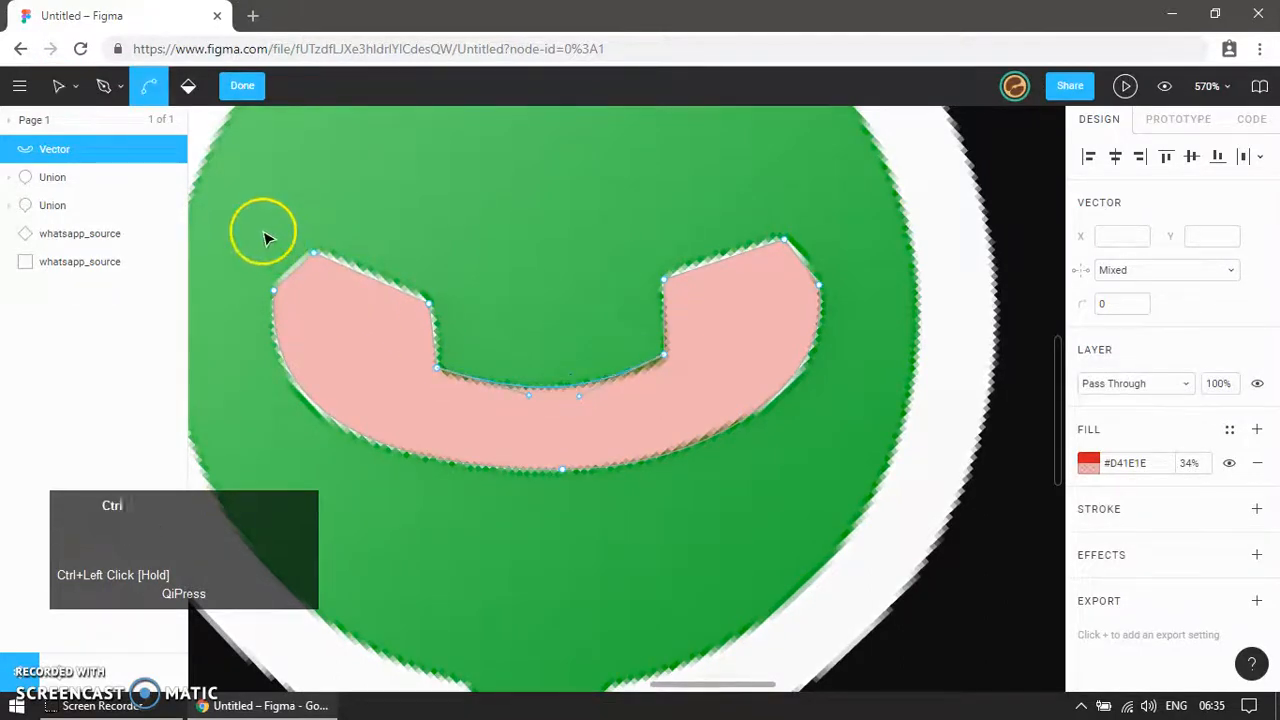
Step: Add a point on the left arm's upper edge, just right of its top corner
ctrl+scroll(277, 263, up, 5)
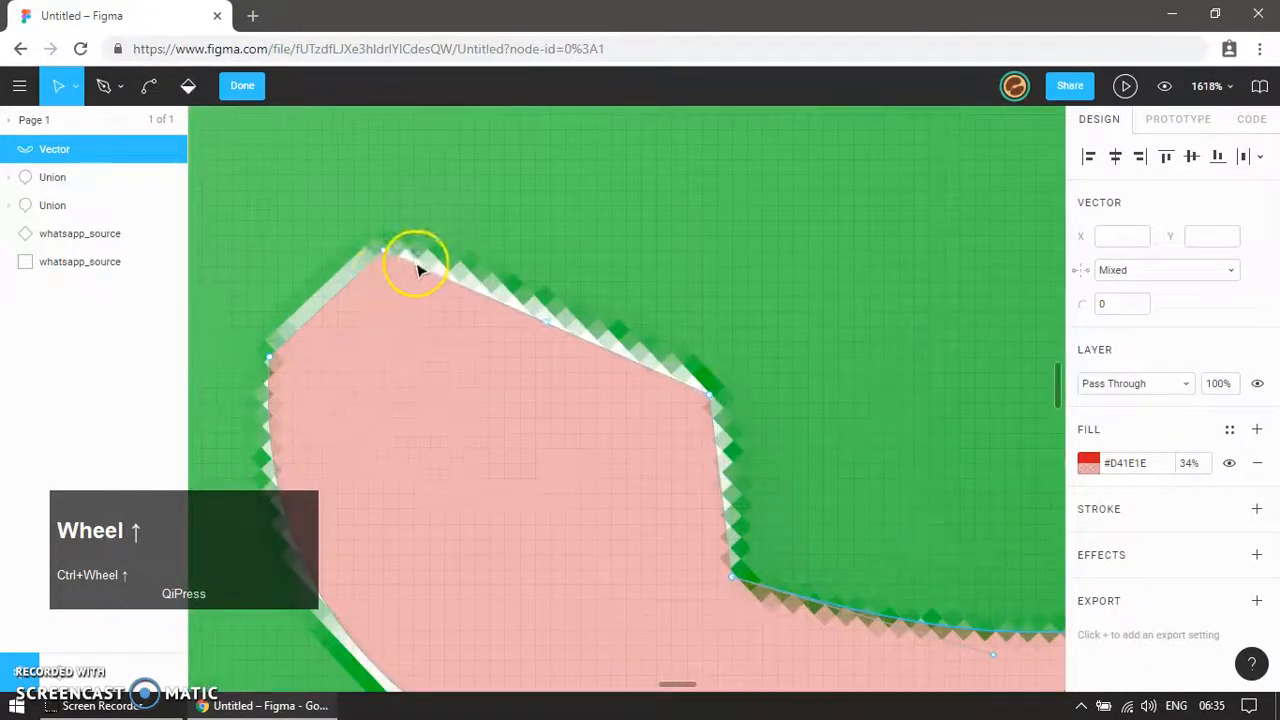
click(420, 272)
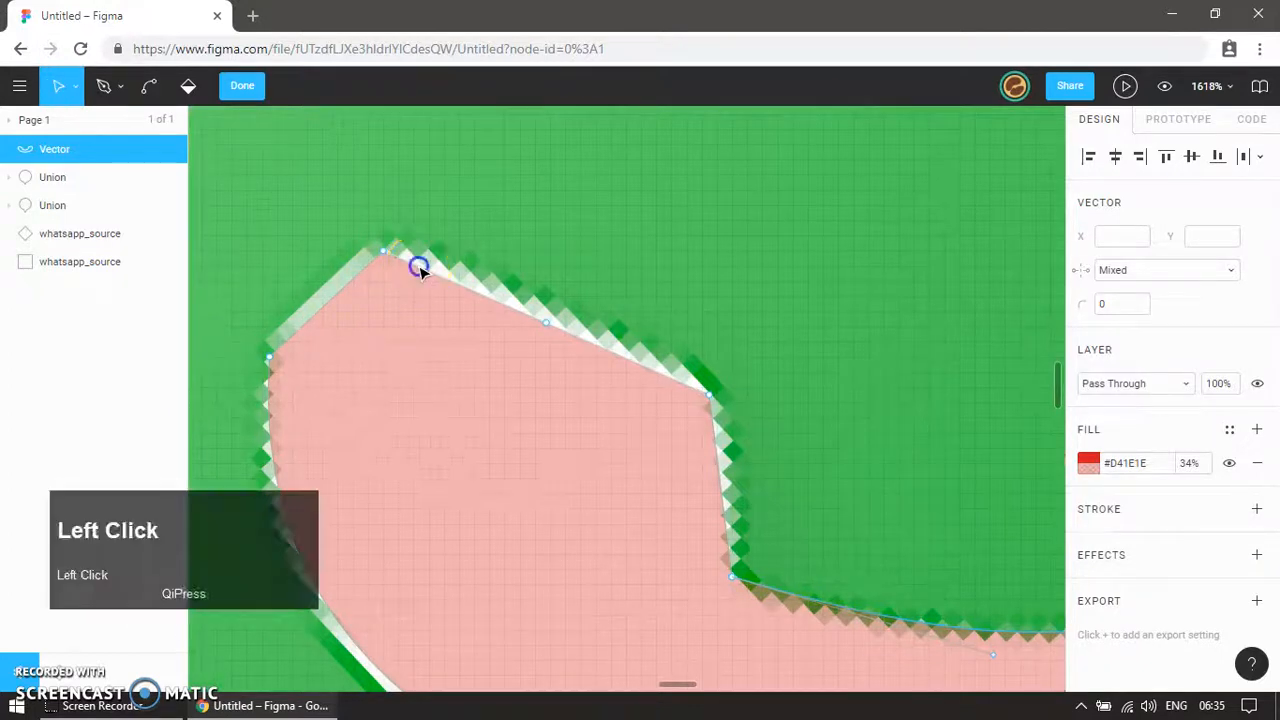
double_click(418, 270)
click(418, 270)
double_click(407, 278)
key(p)
click(418, 266)
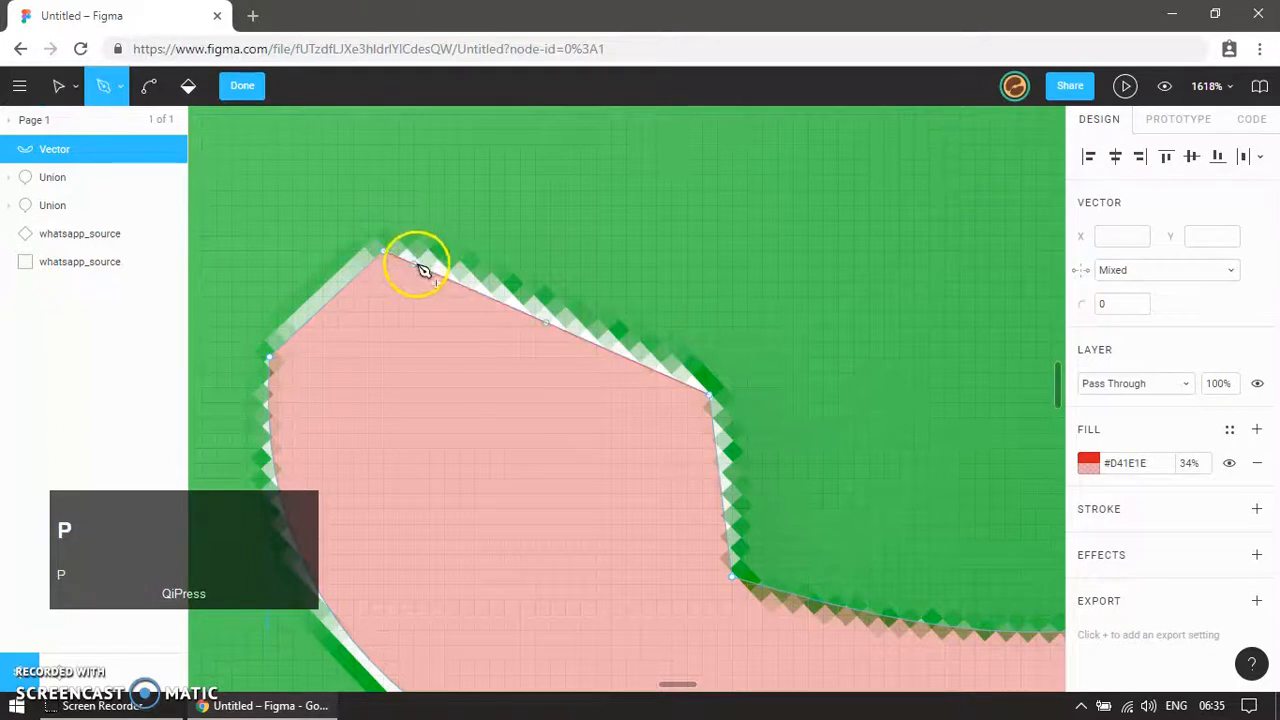
click(387, 289)
key(Escape)
key(v)
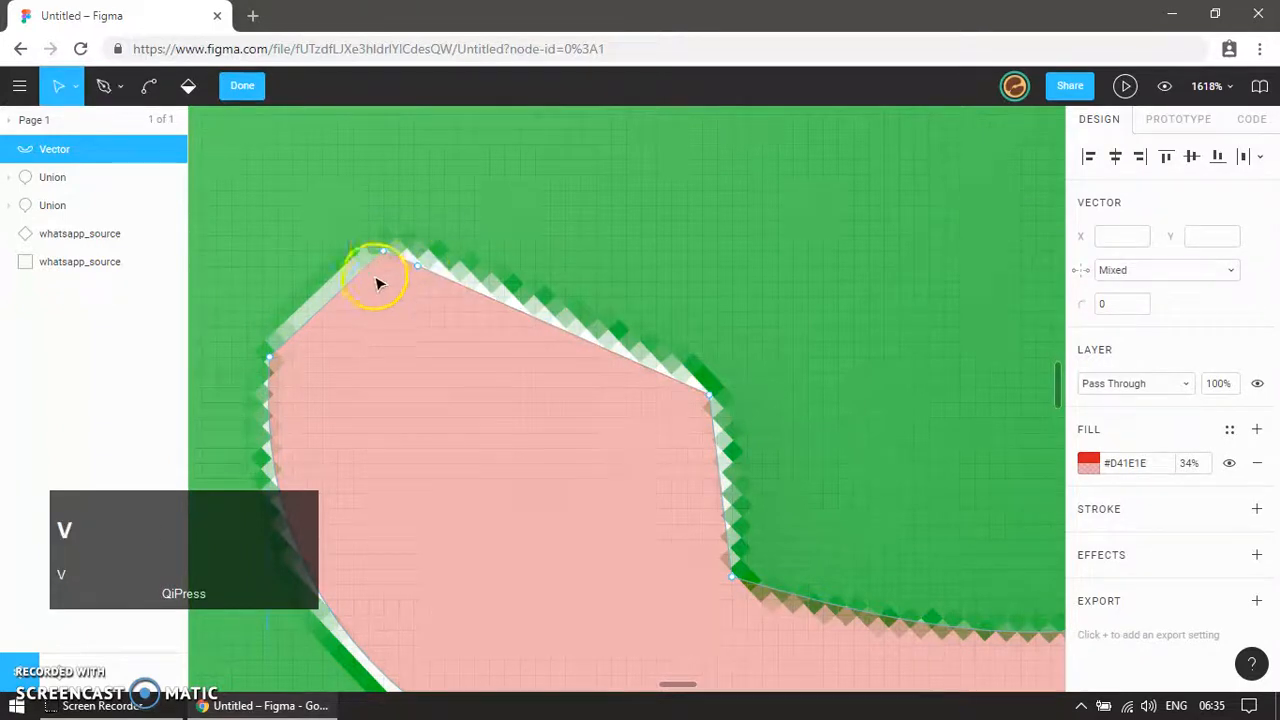
Step: Round the left arm's top corner with the Bend tool and shift the added point slightly right along the upper edge
mouse_move(387, 253)
mouse_down()
mouse_move(345, 278)
mouse_move(388, 258)
mouse_up()
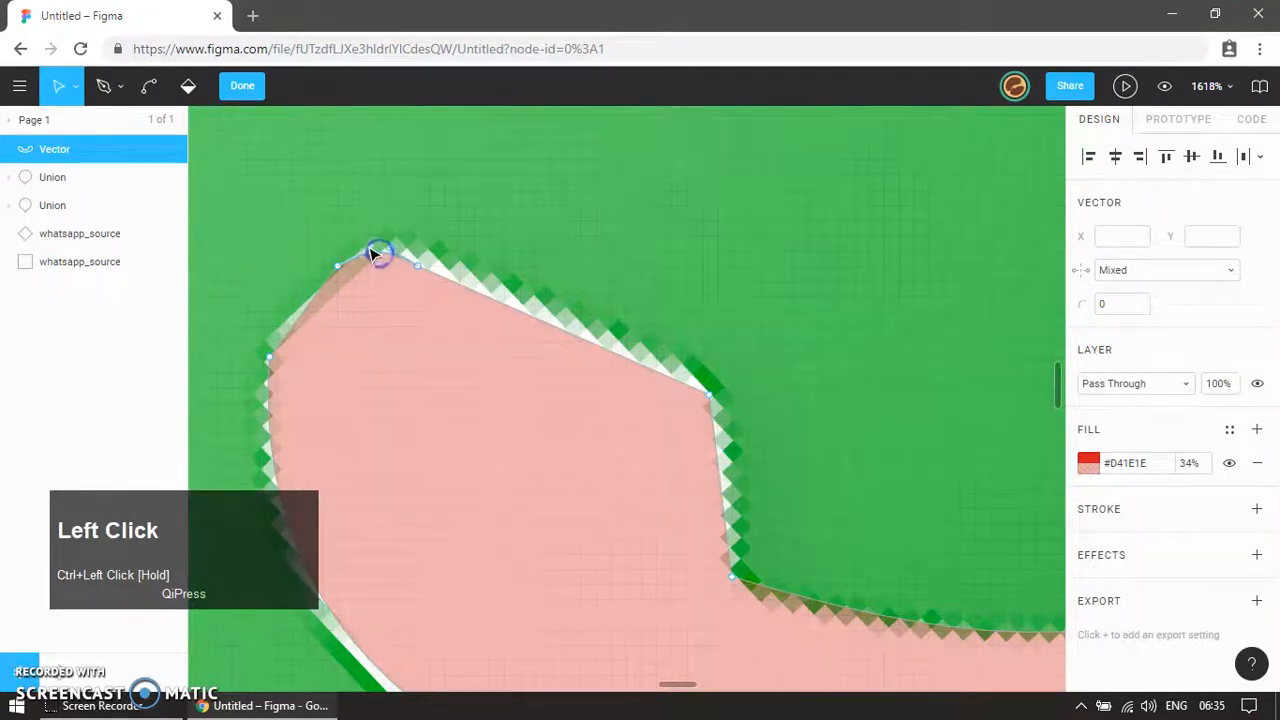
scroll(306, 263, up, 2)
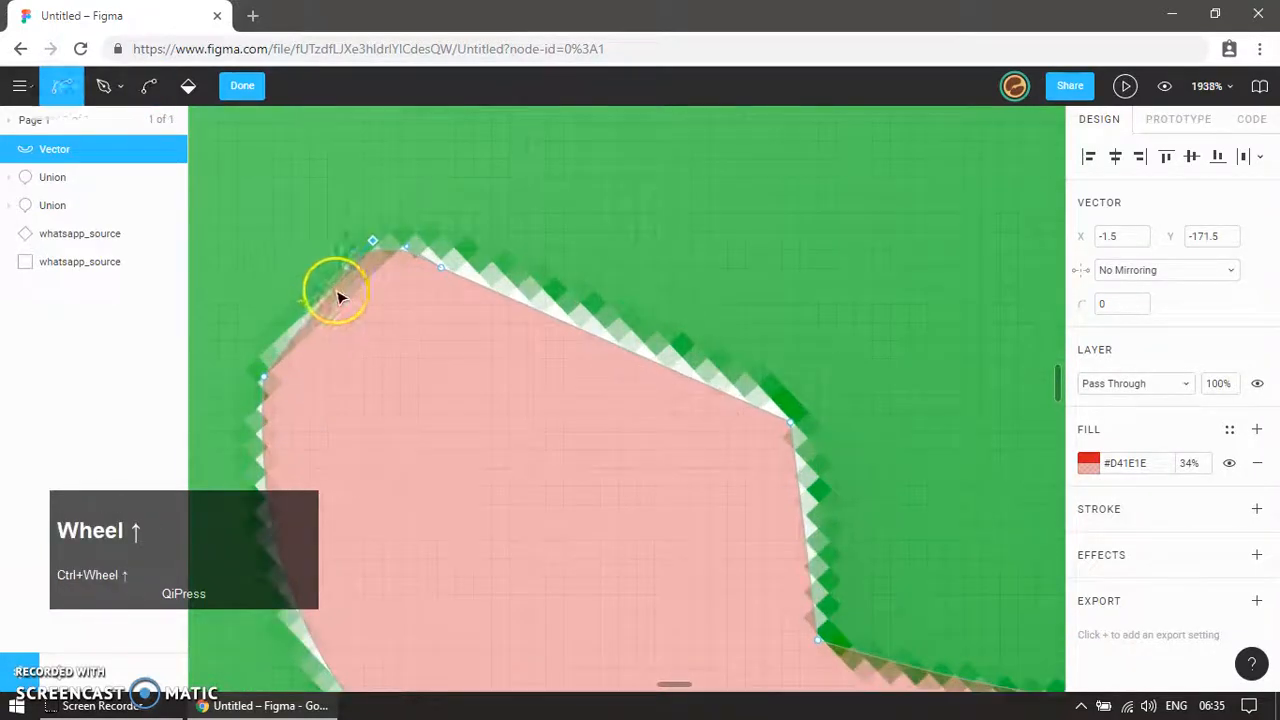
drag(441, 268, 458, 268)
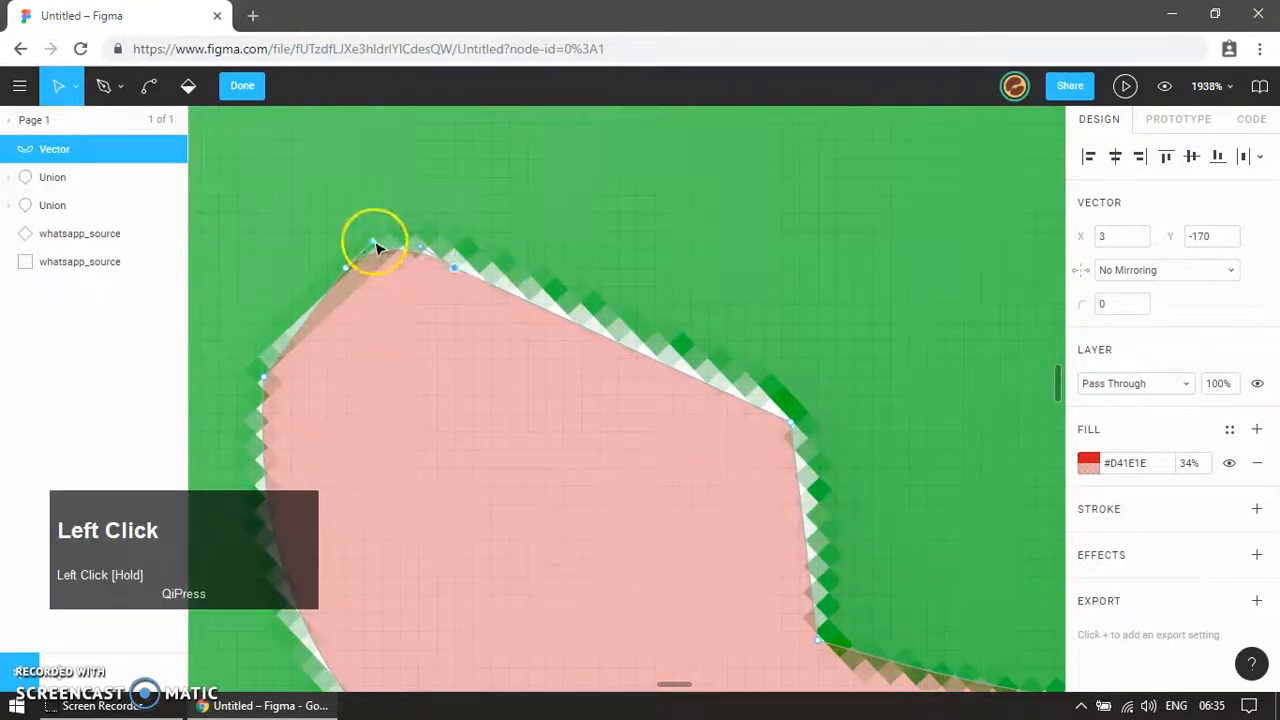
scroll(500, 330, down, 3)
scroll(700, 405, up, 3)
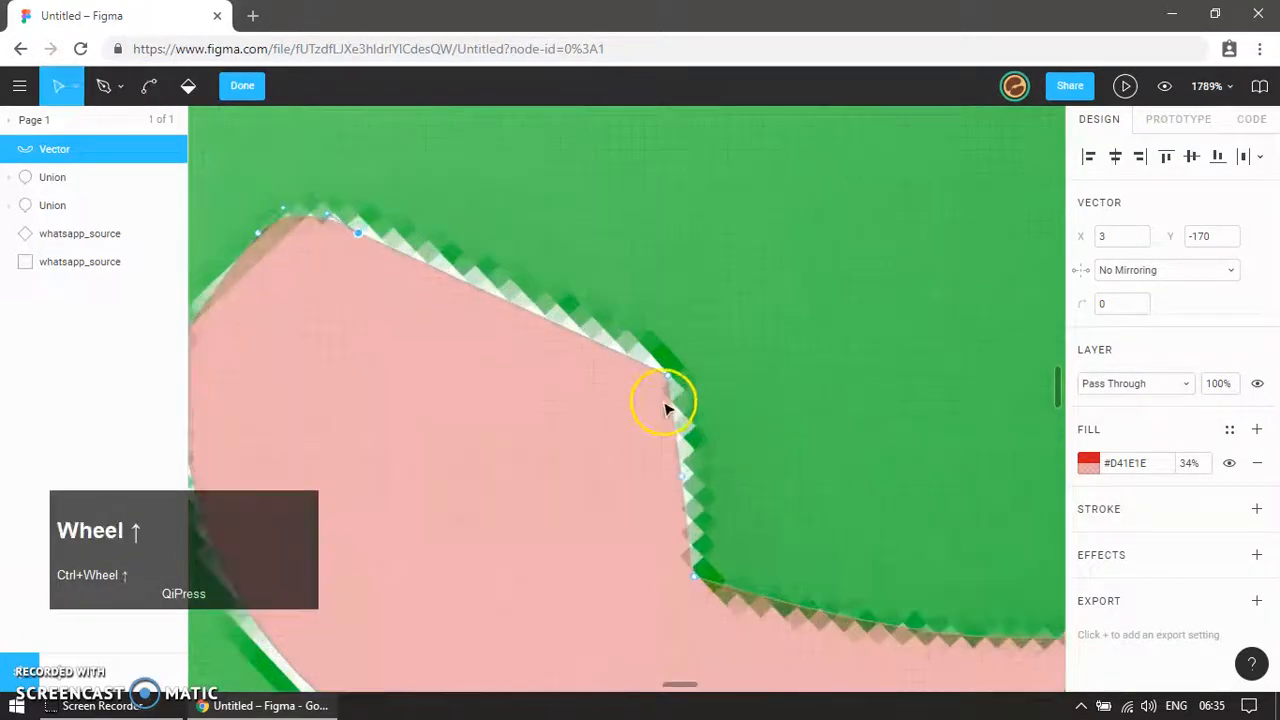
key(p)
click(677, 418)
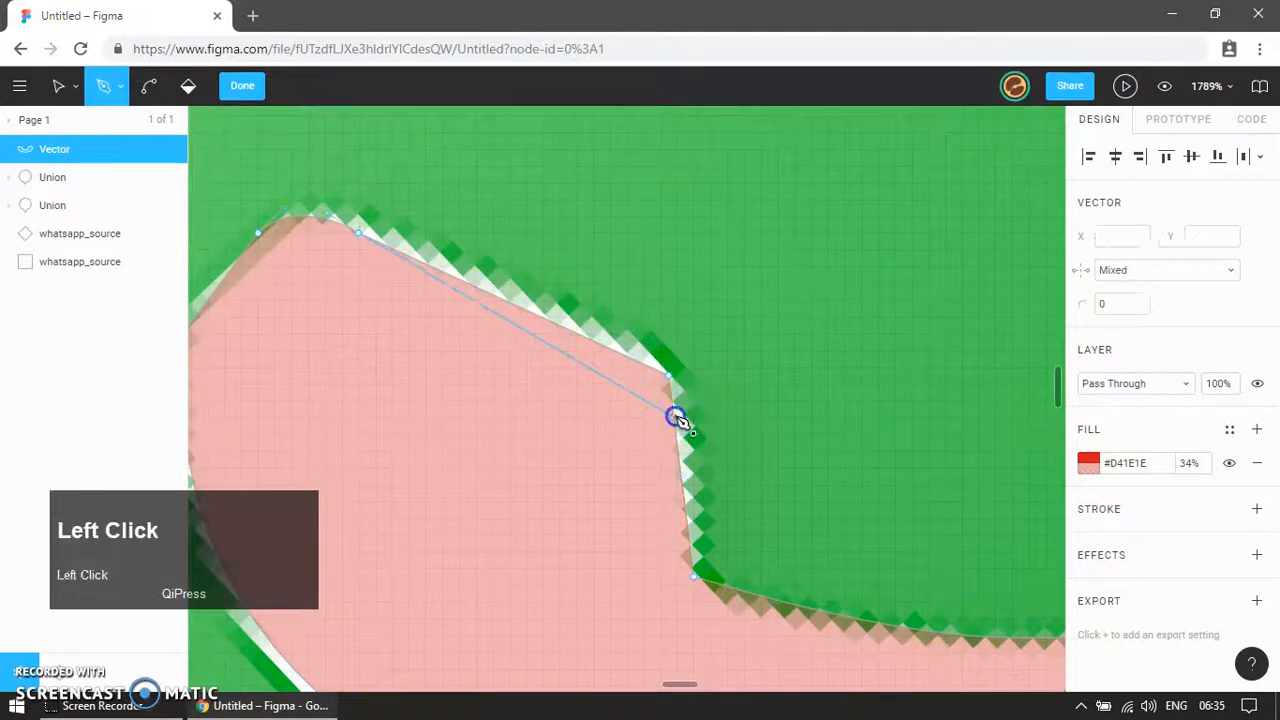
key(Escape)
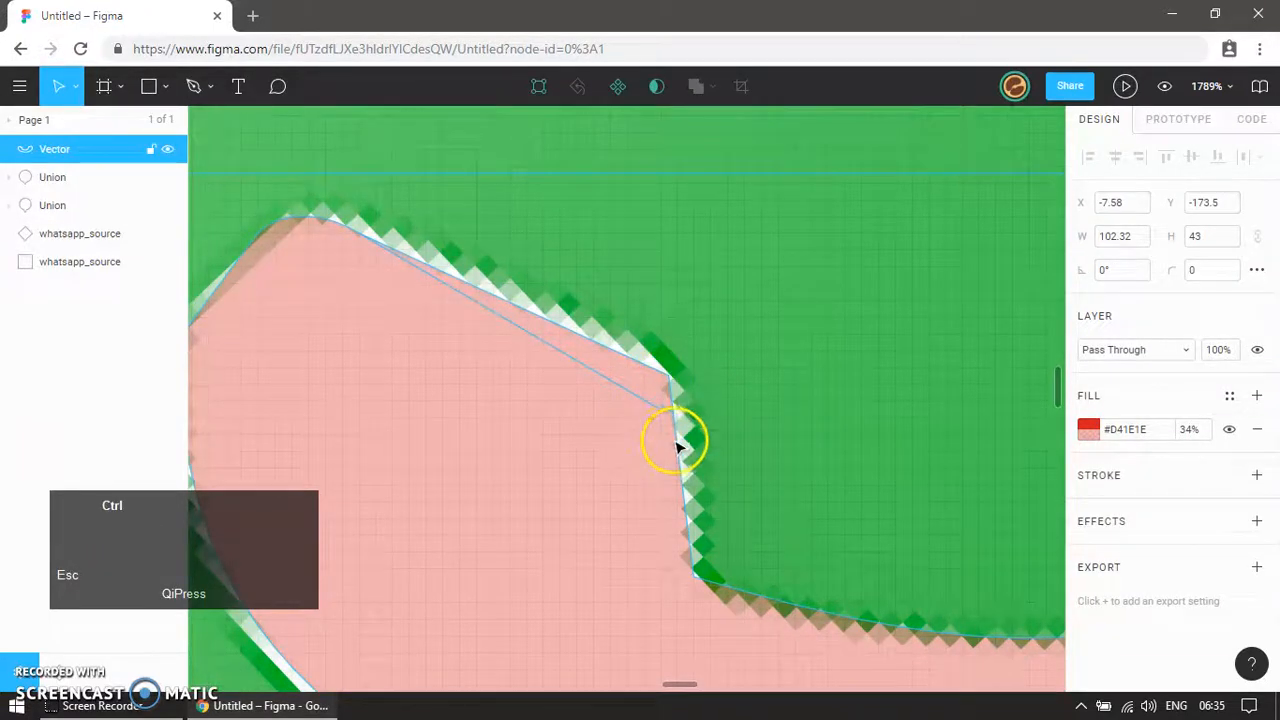
key(ctrl+z)
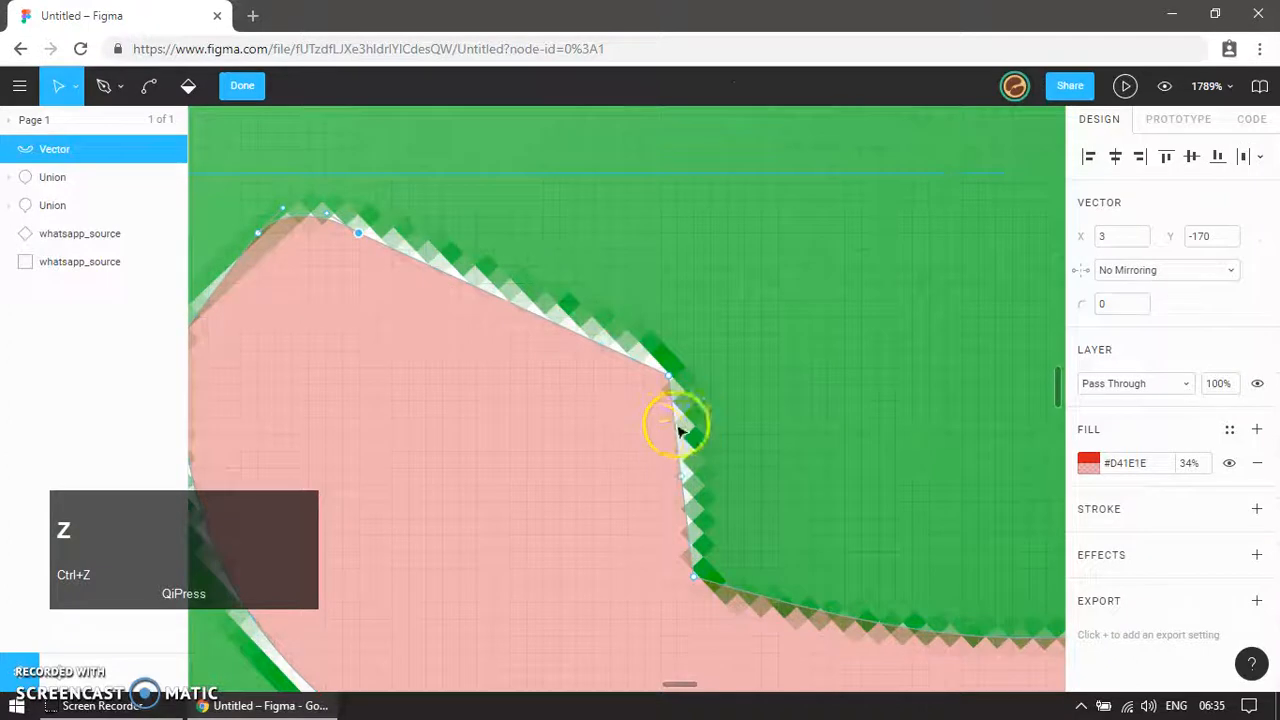
Step: Add a point just before the left arm's upper inner corner and round that corner with the Bend tool
click(652, 392)
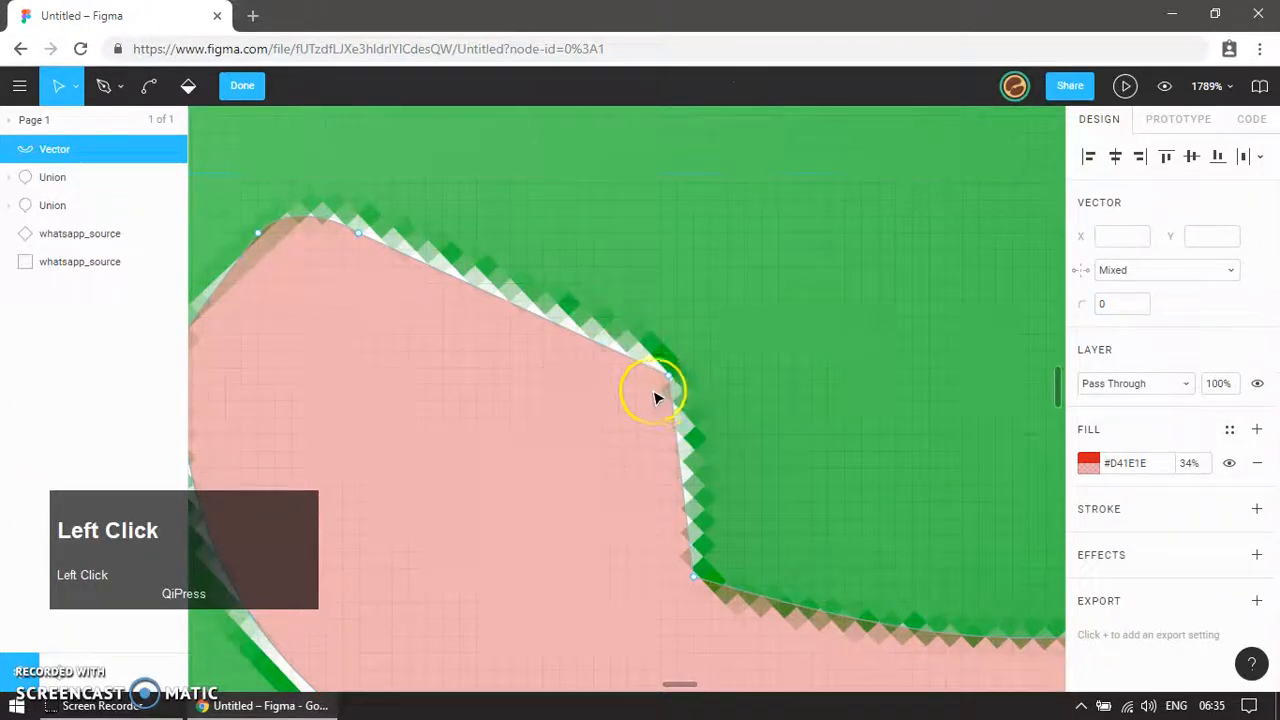
key(p)
click(644, 364)
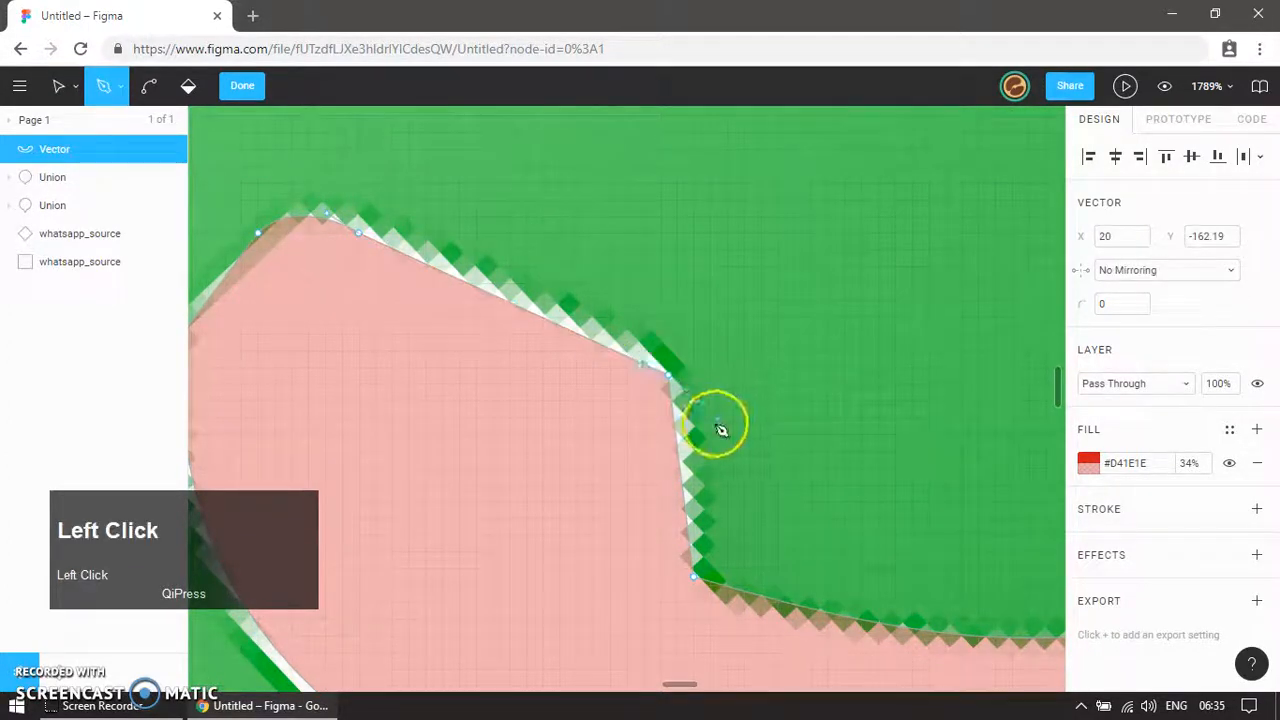
key(Escape)
key(v)
click(668, 379)
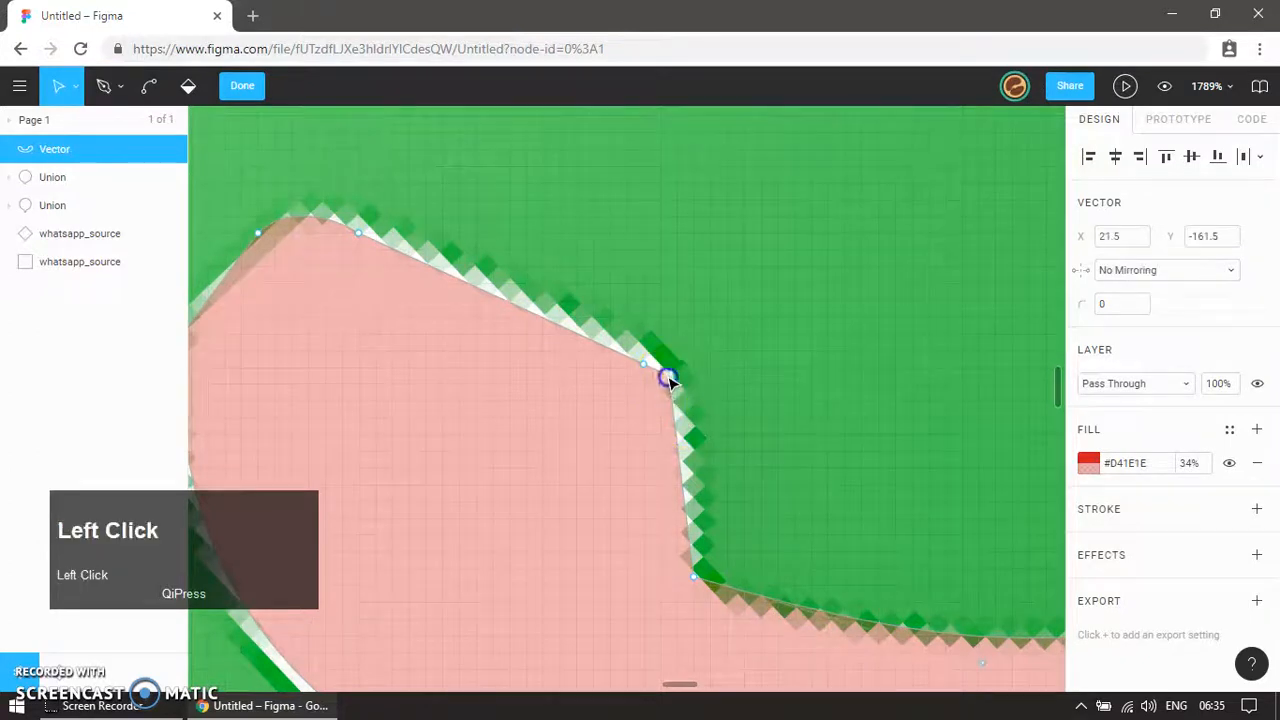
ctrl+click(666, 392)
Step: Reshape the curve between the two inner corners by spreading its handles outward to follow the source's edge
ctrl+scroll(558, 415, down, 5)
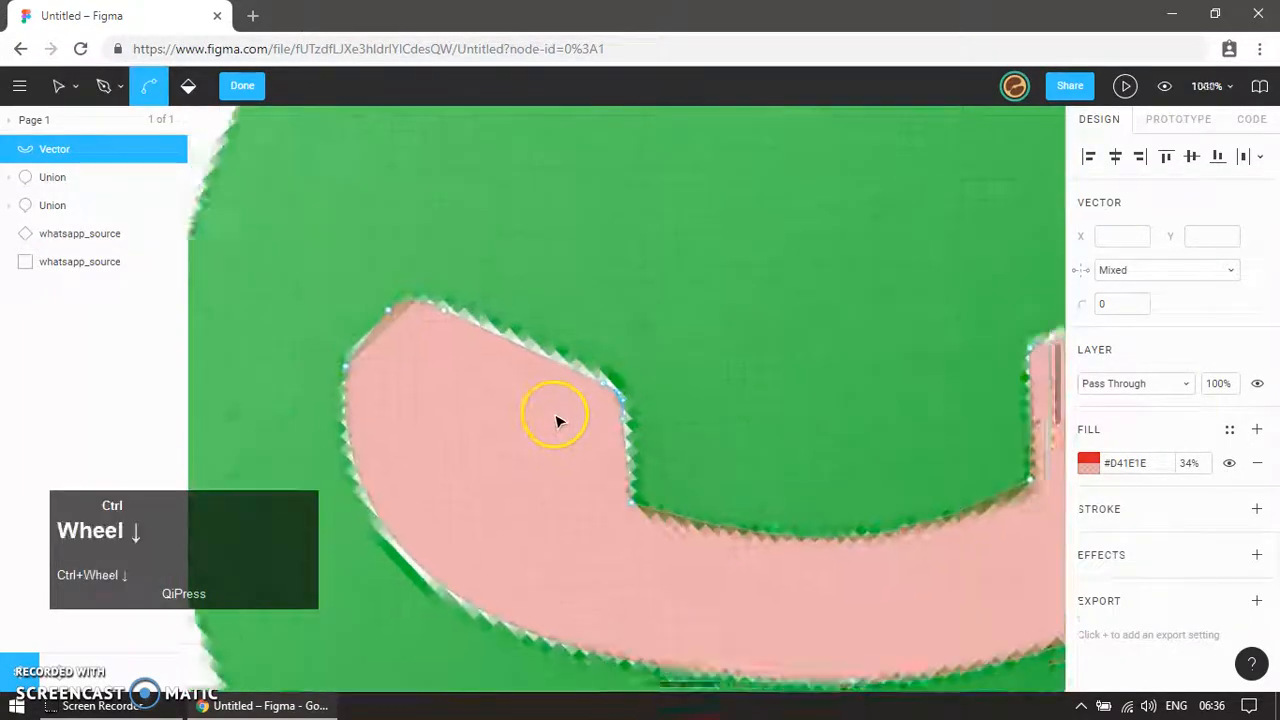
ctrl+scroll(791, 429, up, 4)
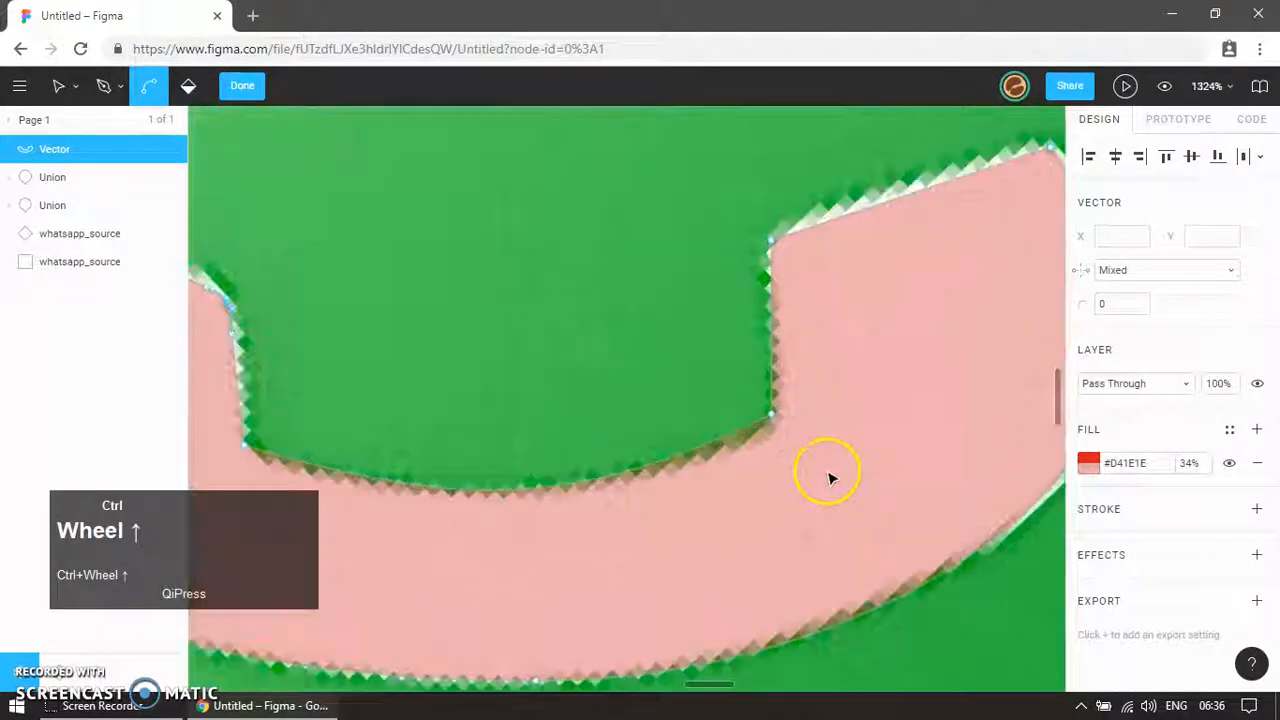
click(773, 416)
drag(573, 515, 640, 512)
drag(553, 514, 403, 517)
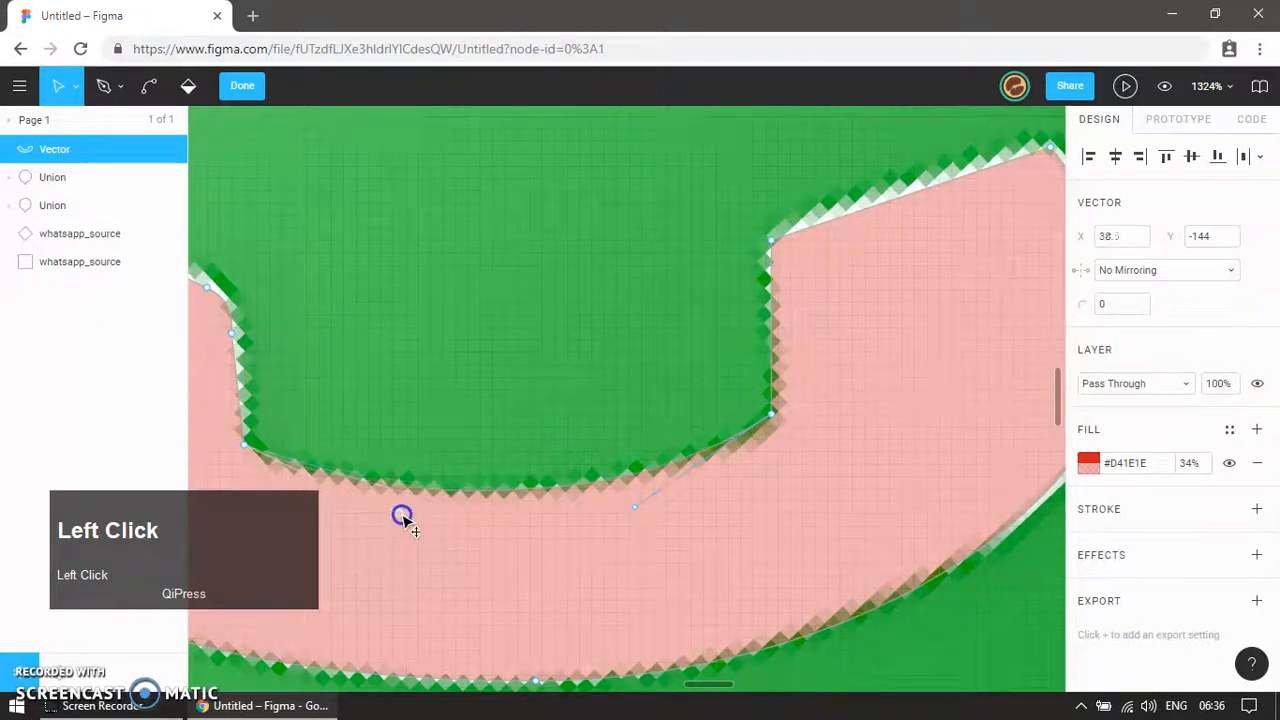
Step: Add a point beside the right arm's upper inner corner, shift the corner point down the inner edge, and round the corner with the Bend tool
scroll(745, 450, down, 5)
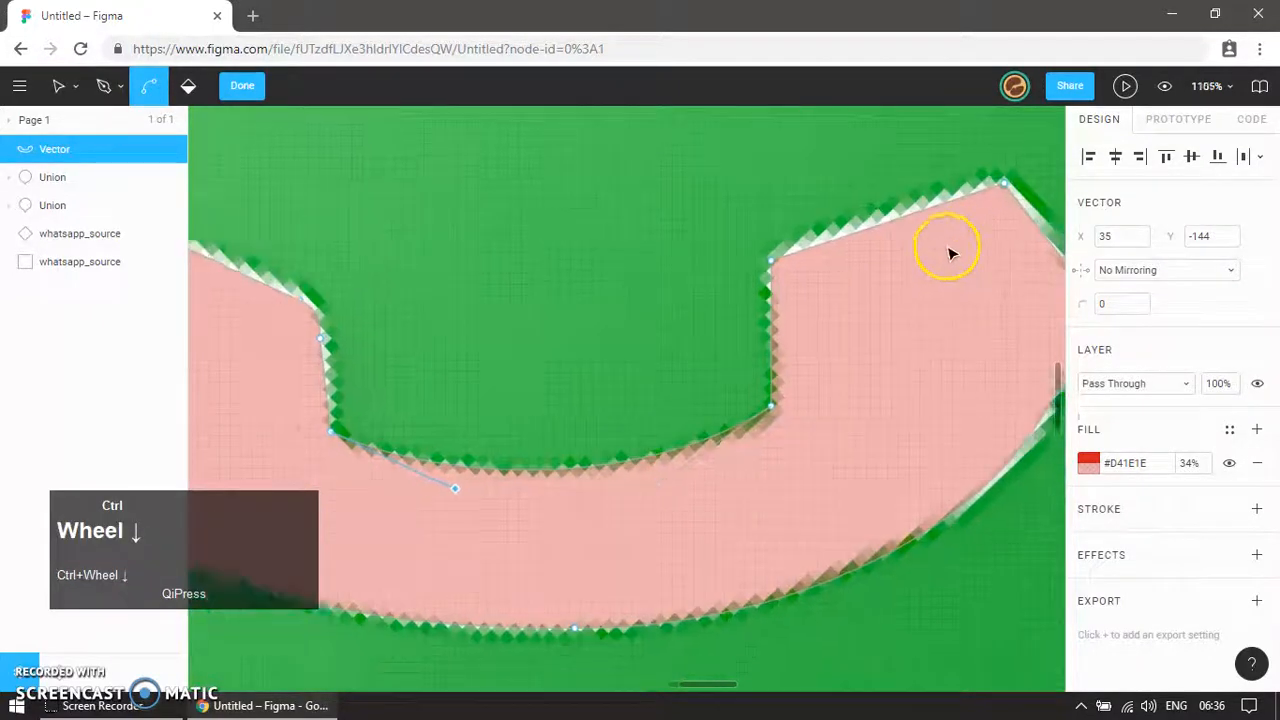
scroll(885, 260, up, 5)
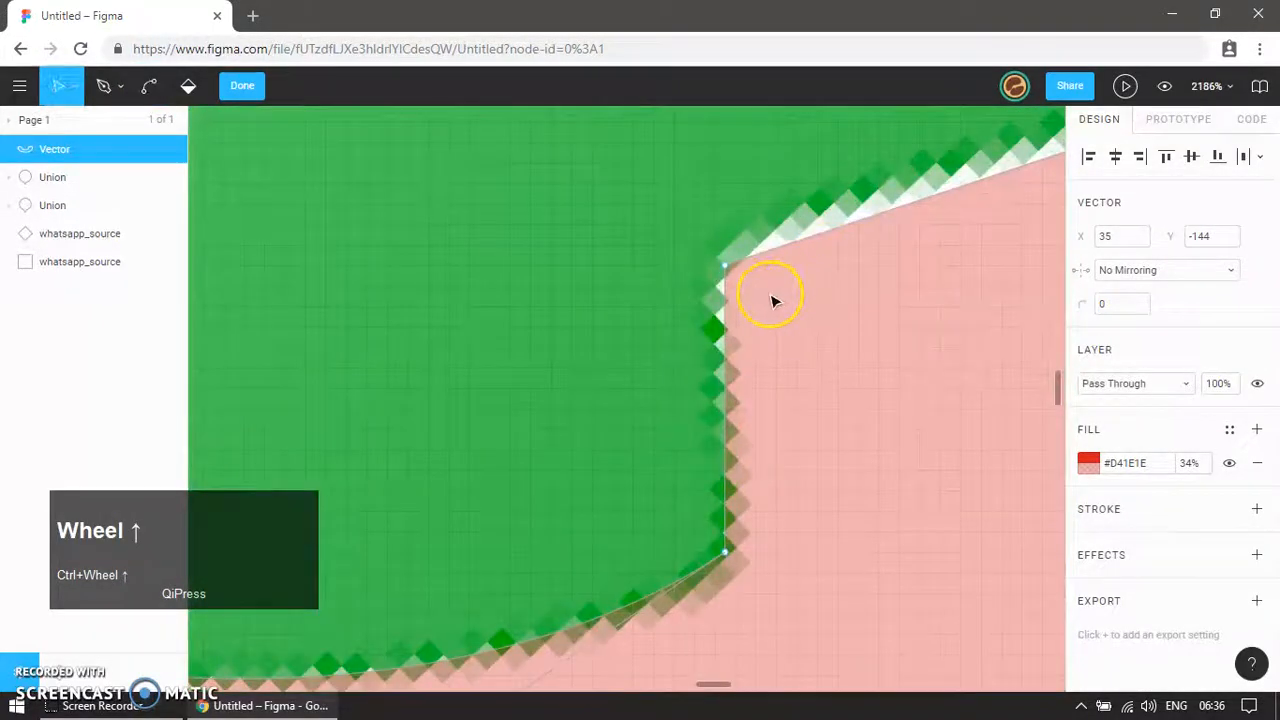
key(p)
click(771, 254)
key(Escape)
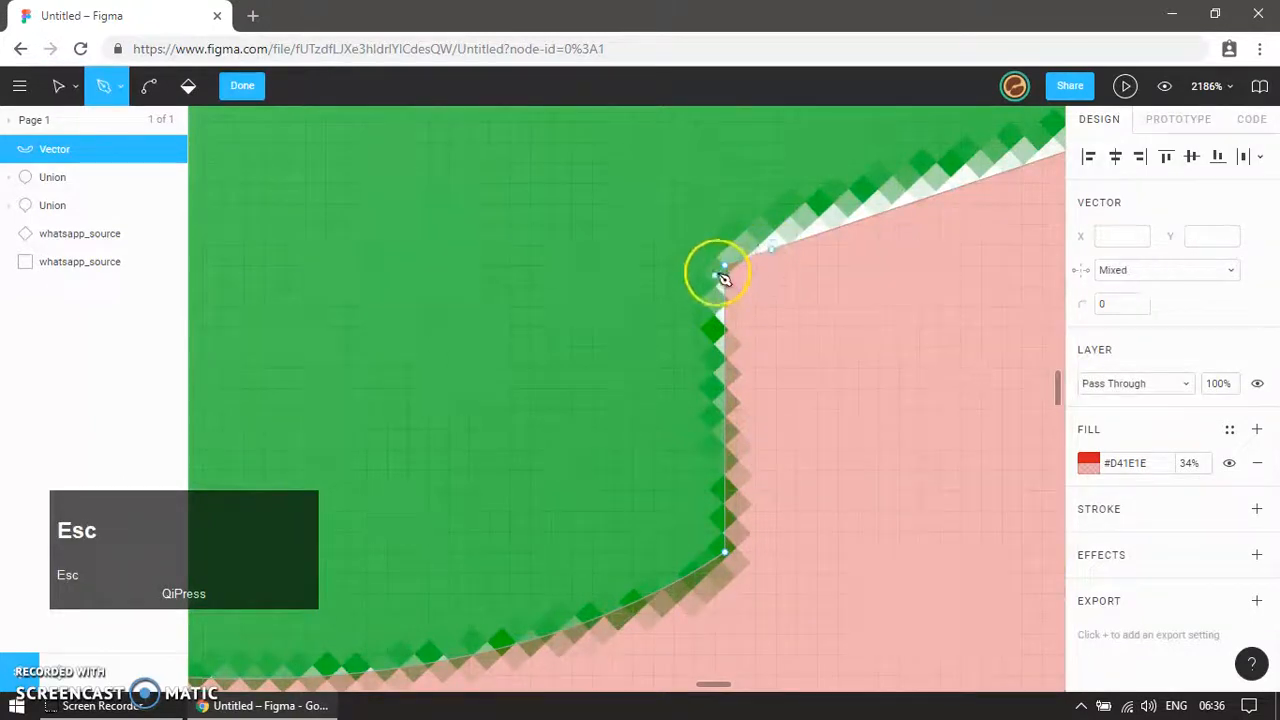
key(v)
drag(726, 268, 723, 302)
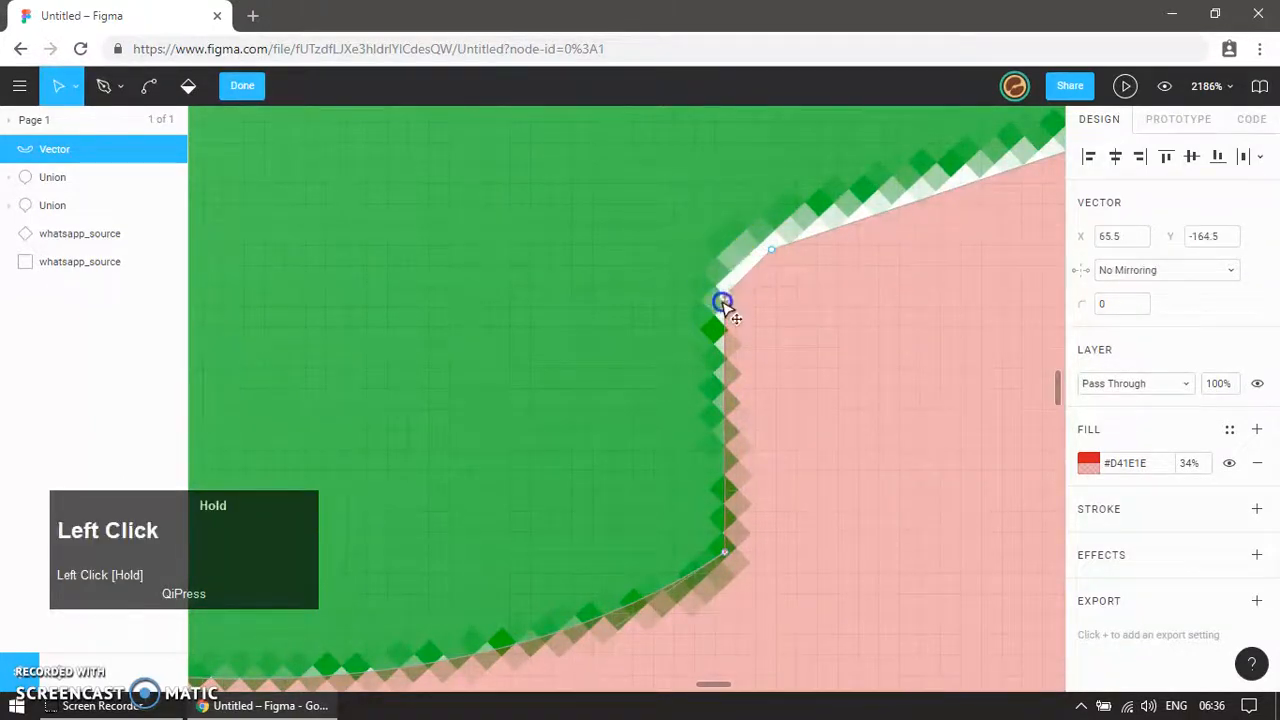
ctrl+click(736, 280)
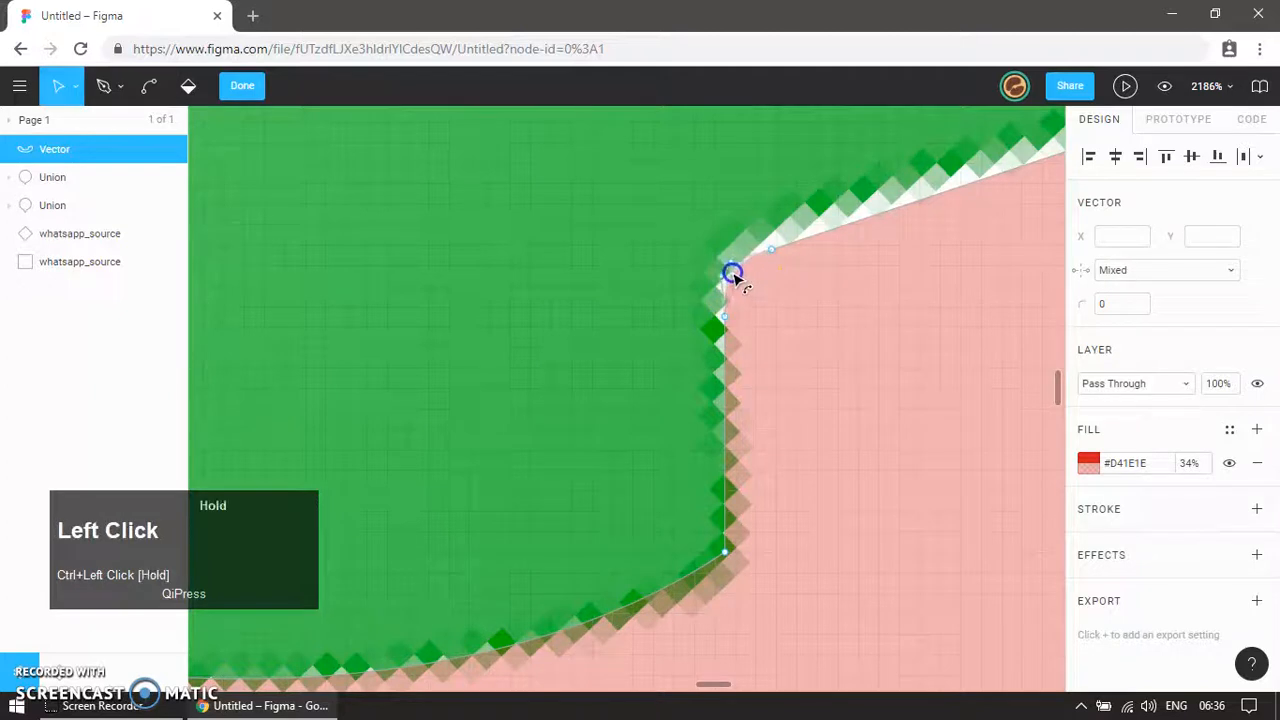
Step: Add a point before the right arm's top outer corner, shift the corner point down the outer edge, and round the corner
scroll(663, 310, down, 5)
key(z)
mouse_move(820, 198)
mouse_down()
mouse_move(958, 297)
mouse_move(969, 328)
mouse_up()
key(v)
key(p)
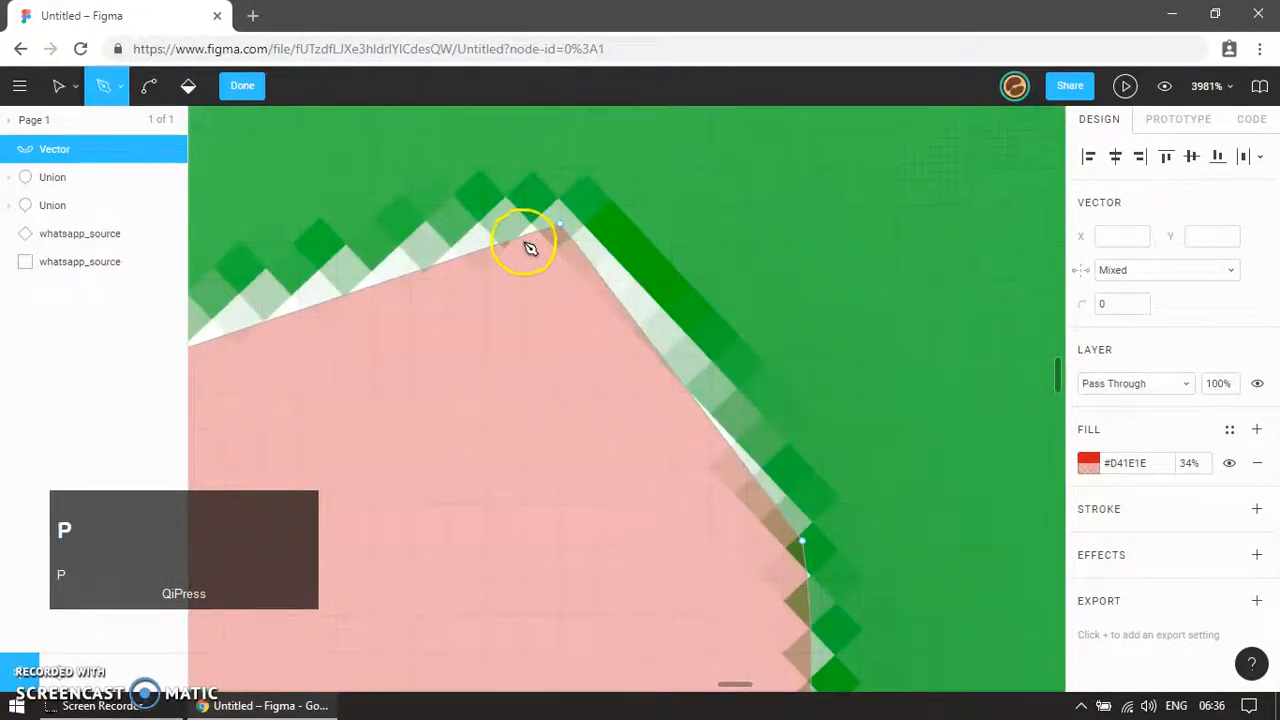
click(504, 242)
key(v)
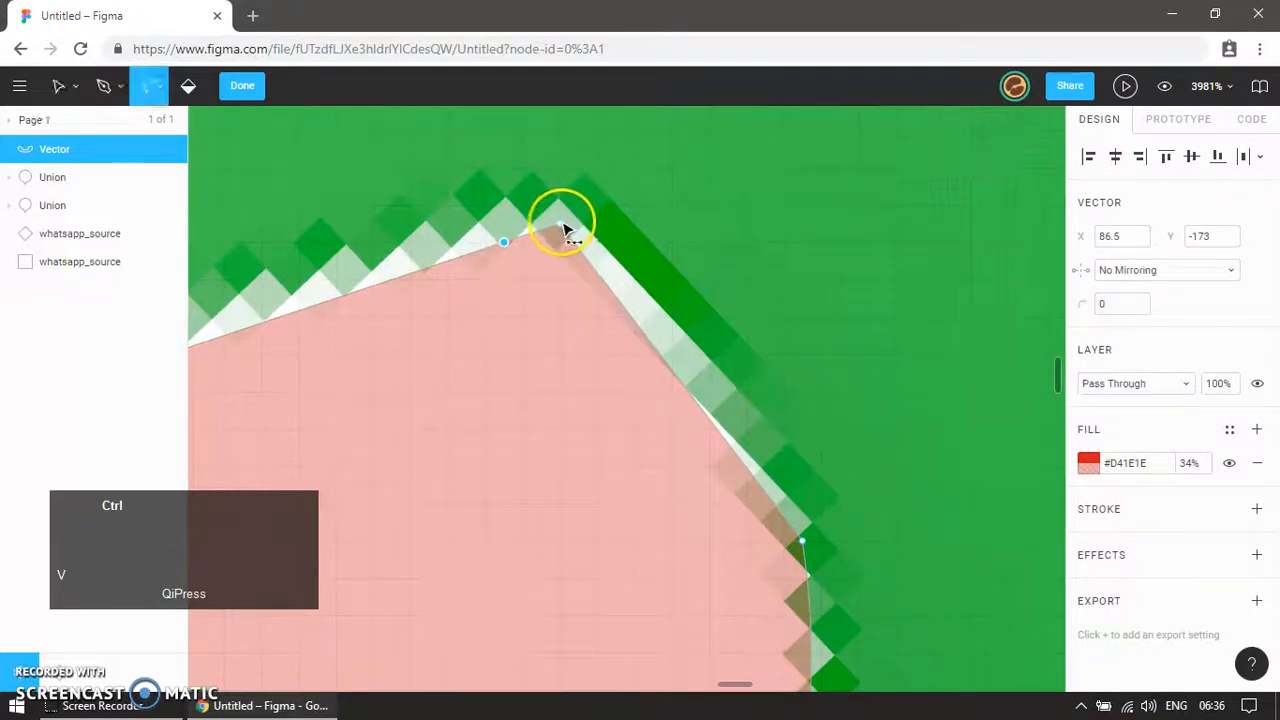
drag(567, 230, 596, 282)
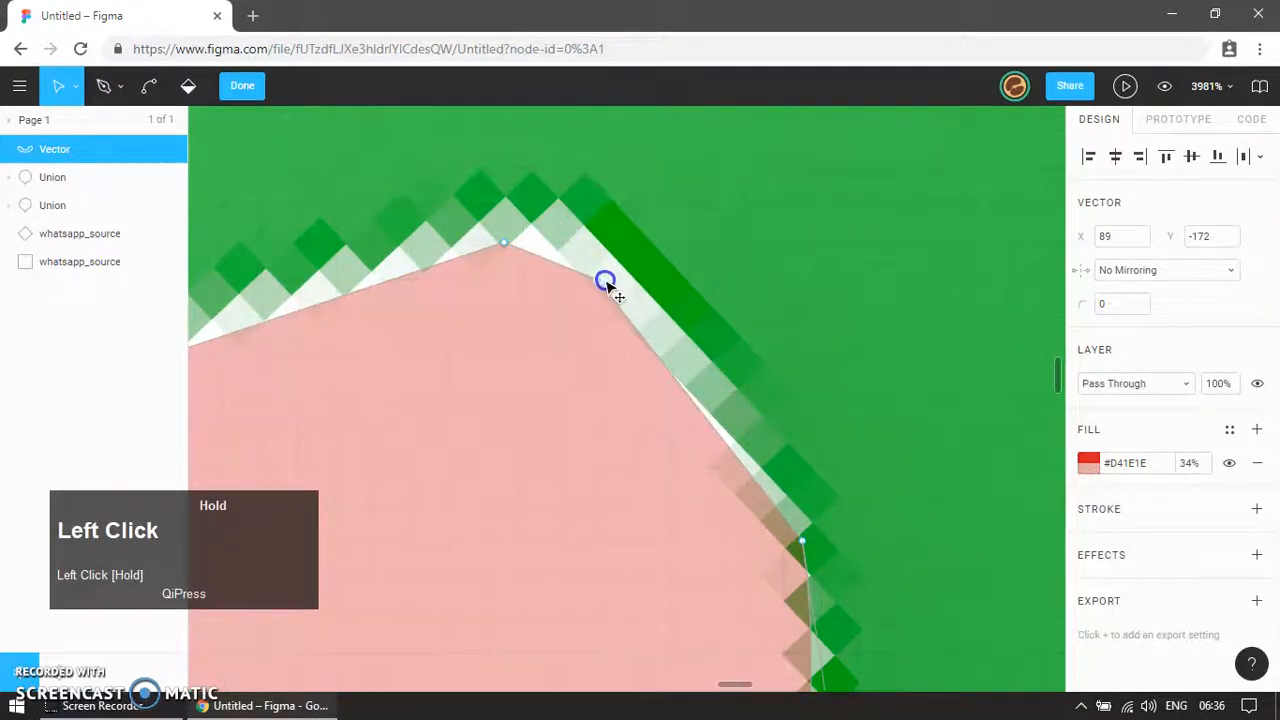
key(ctrl)
click(557, 244)
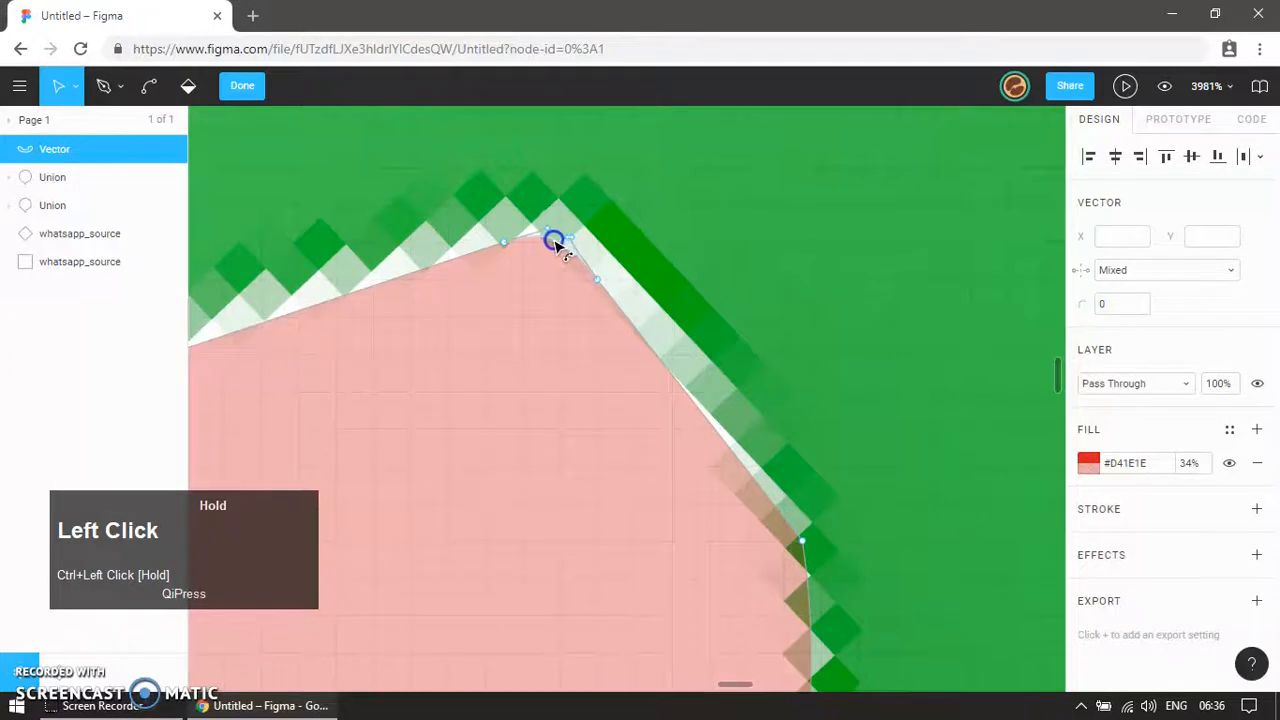
Step: Finish editing the handset vector's points and deselect it
scroll(551, 246, down, 8)
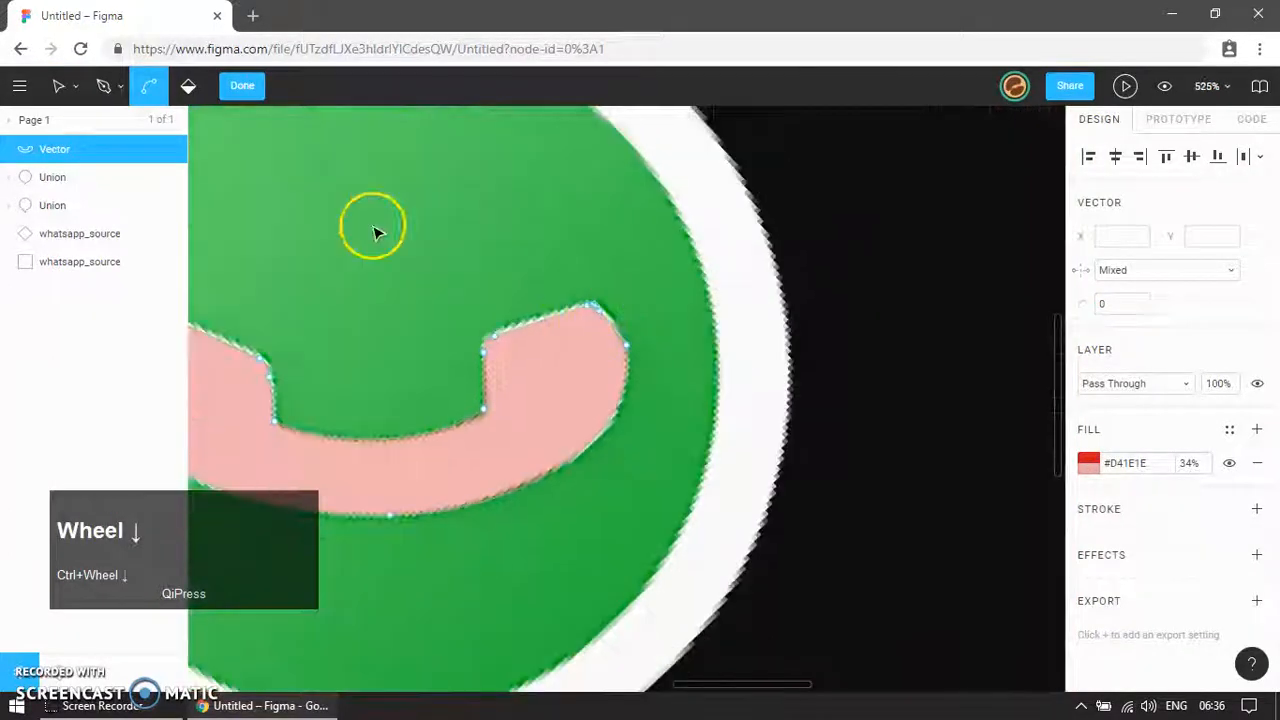
key(Return)
scroll(534, 234, down, 5)
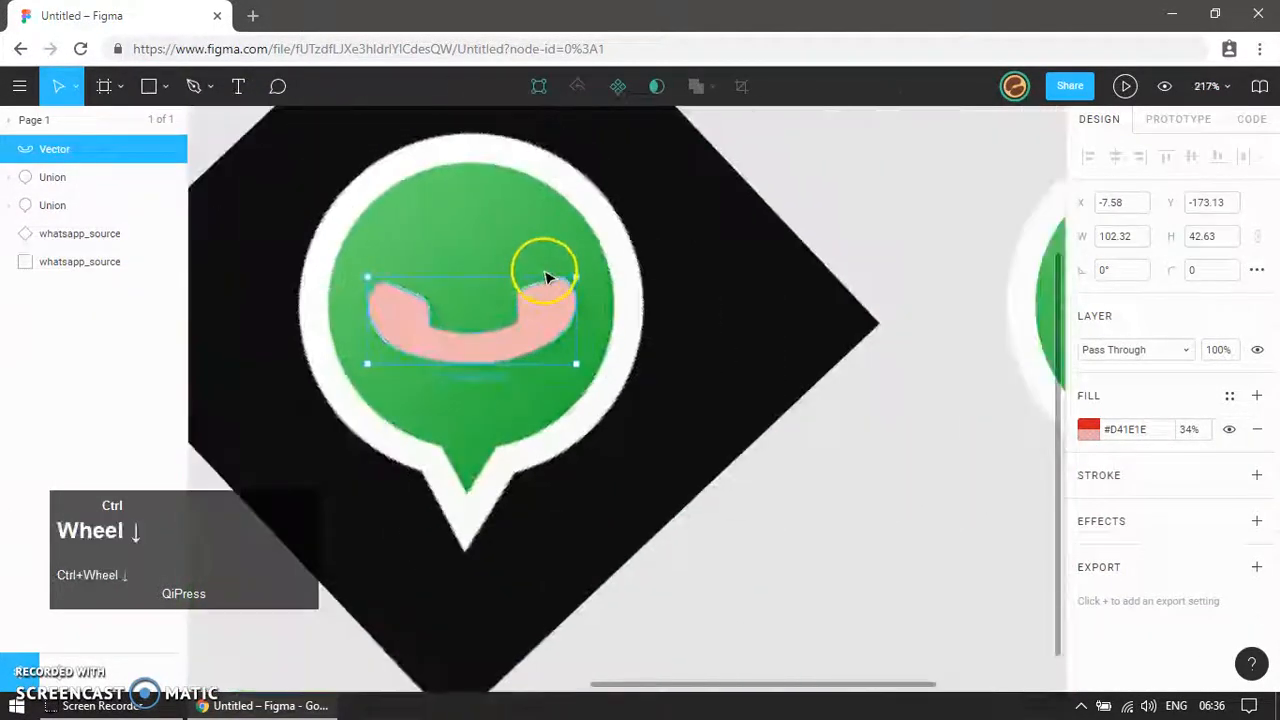
click(721, 505)
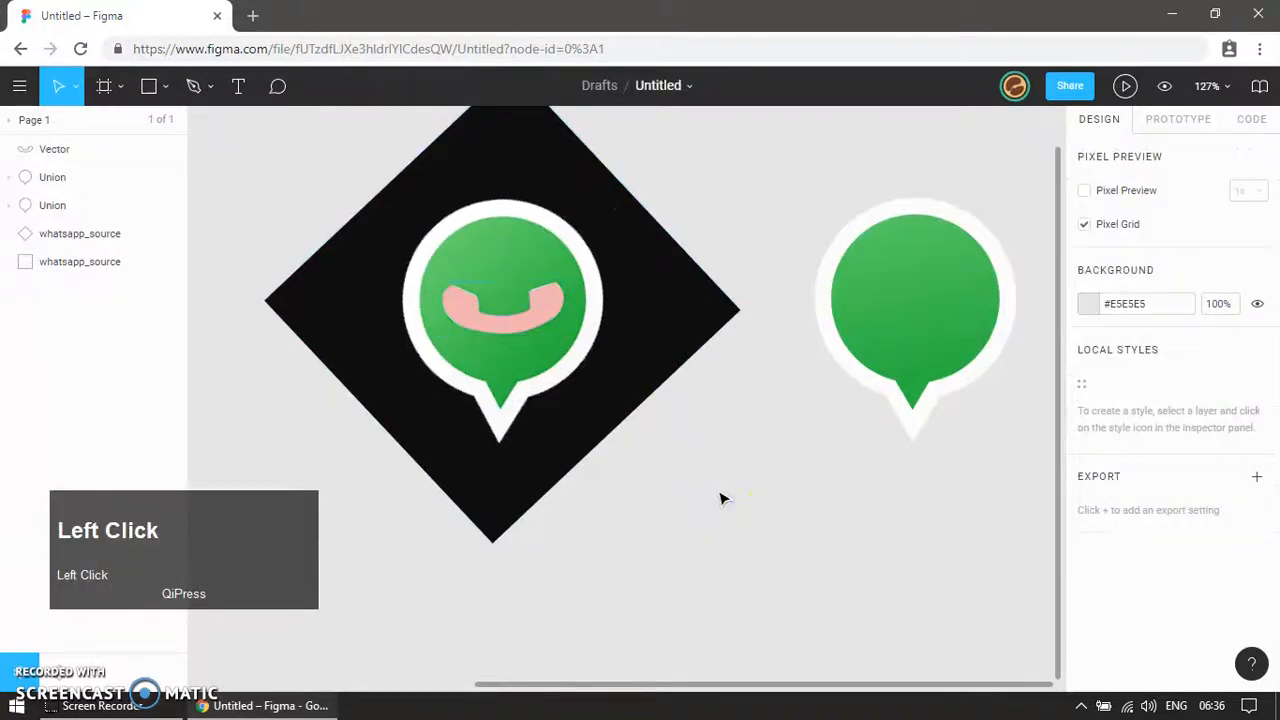
Step: Draw a 49 × 15 rectangle reaching from the handset's right arm to the outer edge of the source's white bubble
scroll(400, 306, up, 4)
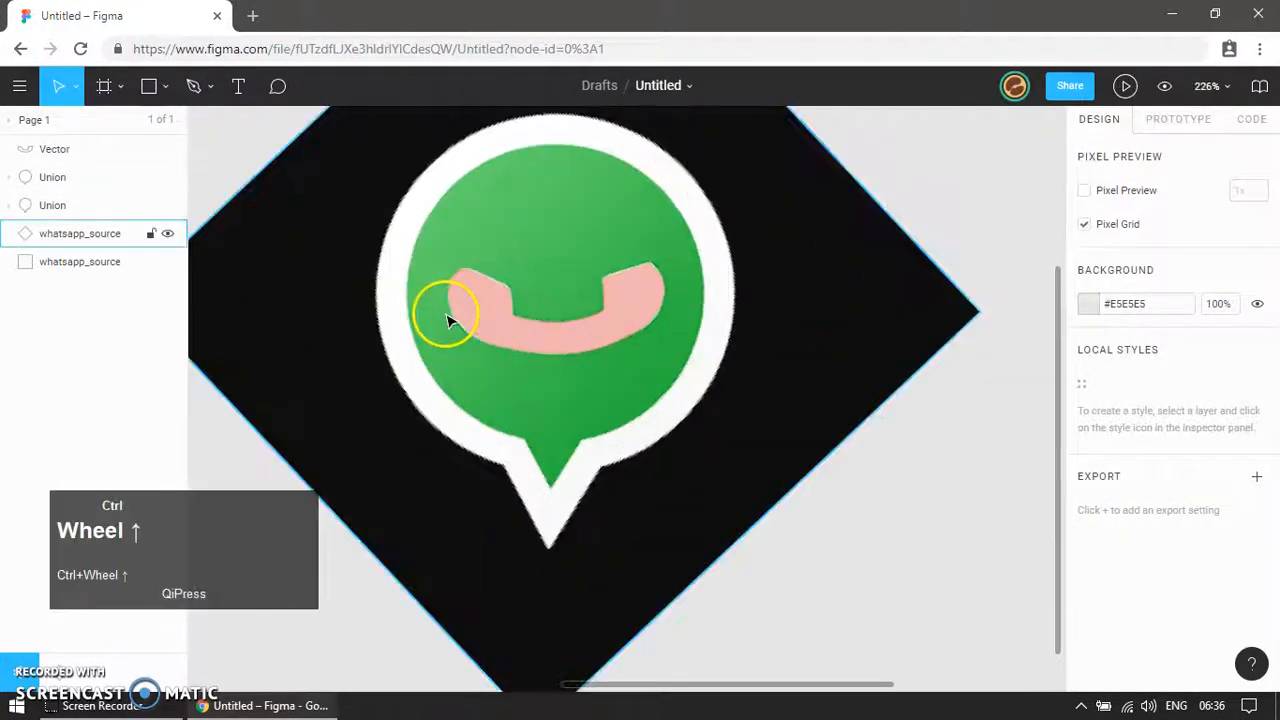
key(r)
mouse_move(366, 283)
mouse_down()
mouse_move(438, 321)
mouse_move(714, 303)
mouse_move(778, 321)
mouse_up()
drag(361, 297, 654, 303)
Step: Group the rectangle with the handset vector
shift+click(574, 346)
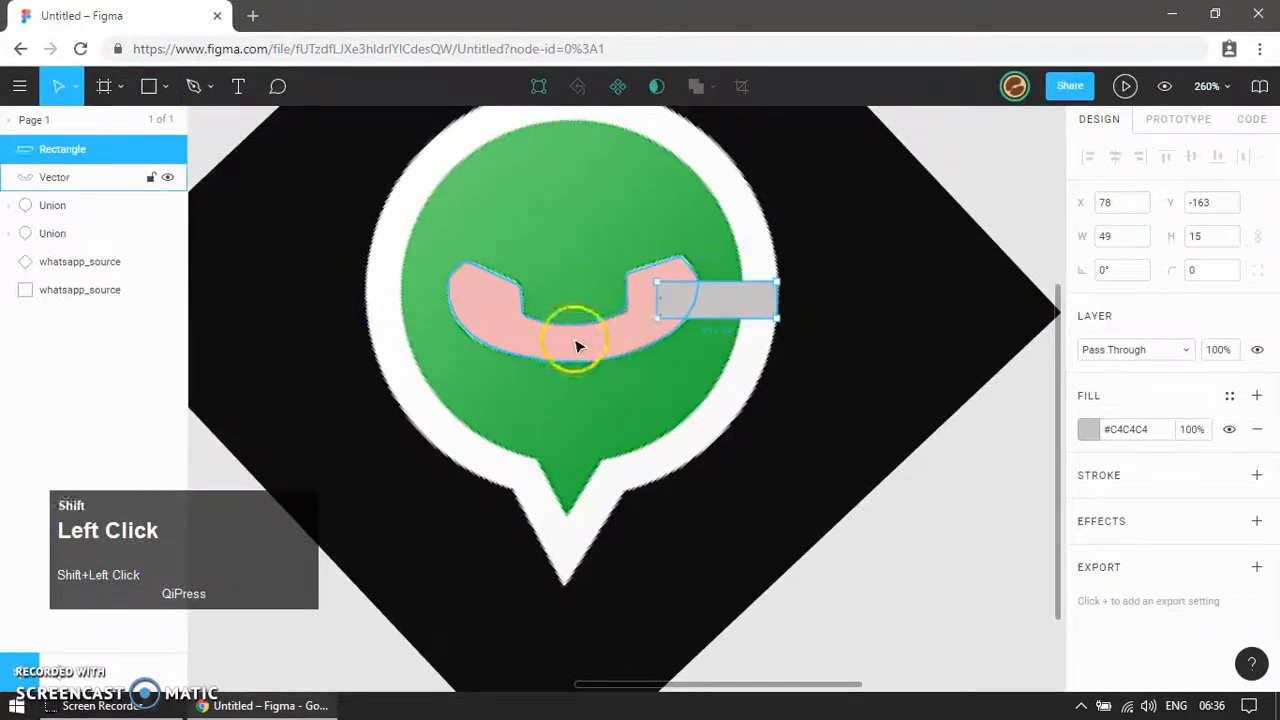
scroll(451, 346, down, 3)
key(ctrl+g)
scroll(300, 330, down, 3)
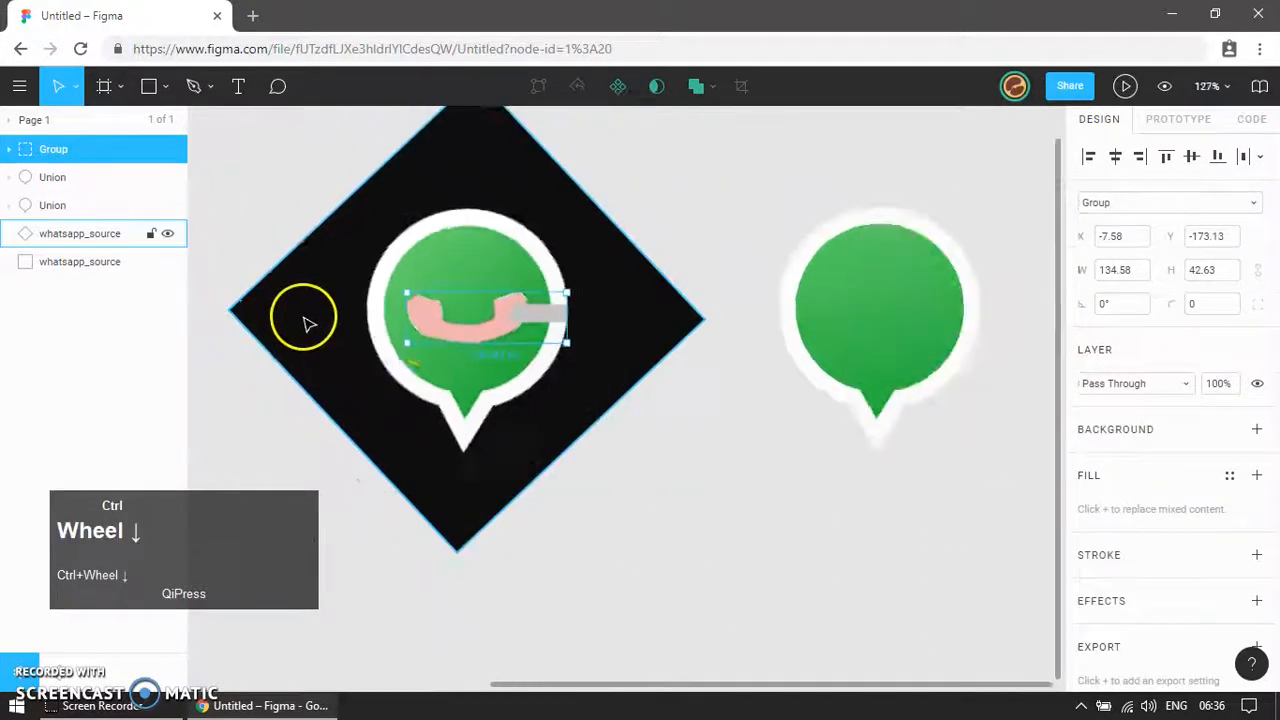
Step: Align the group's right edge with the recreated white bubble's right edge and delete the rectangle from the group
shift+click(925, 229)
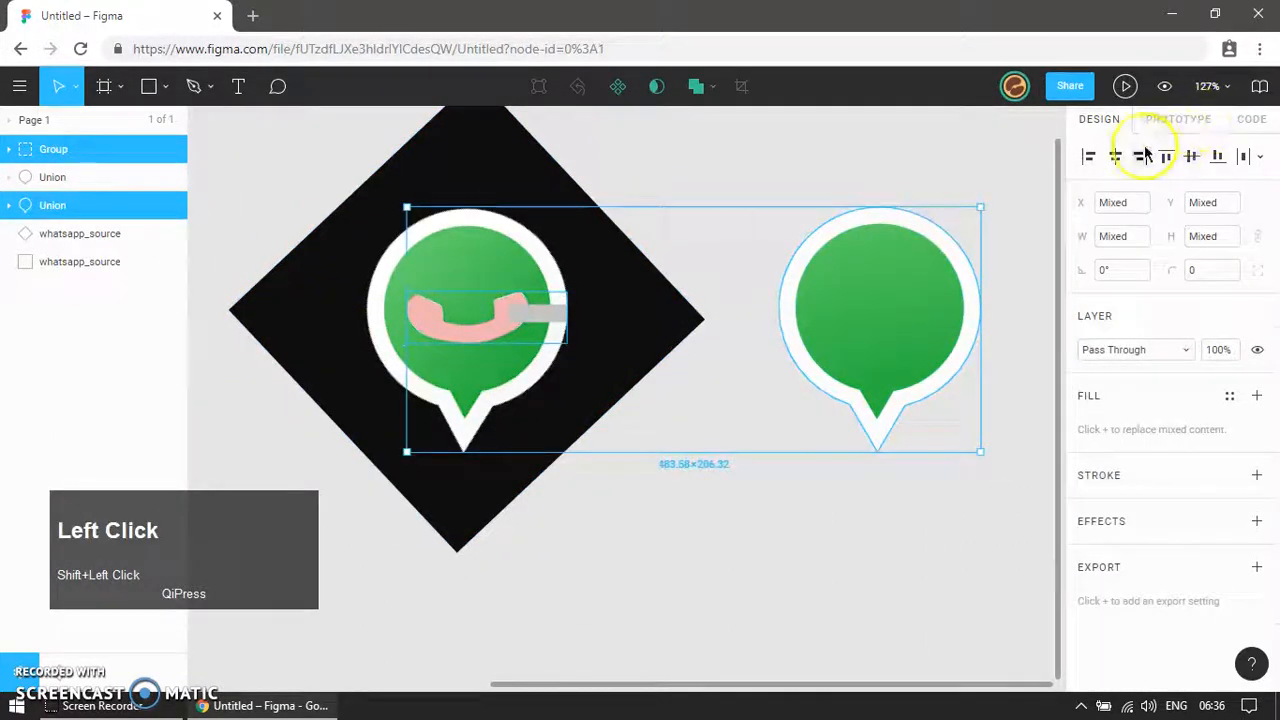
click(1140, 157)
click(1012, 330)
ctrl+click(950, 318)
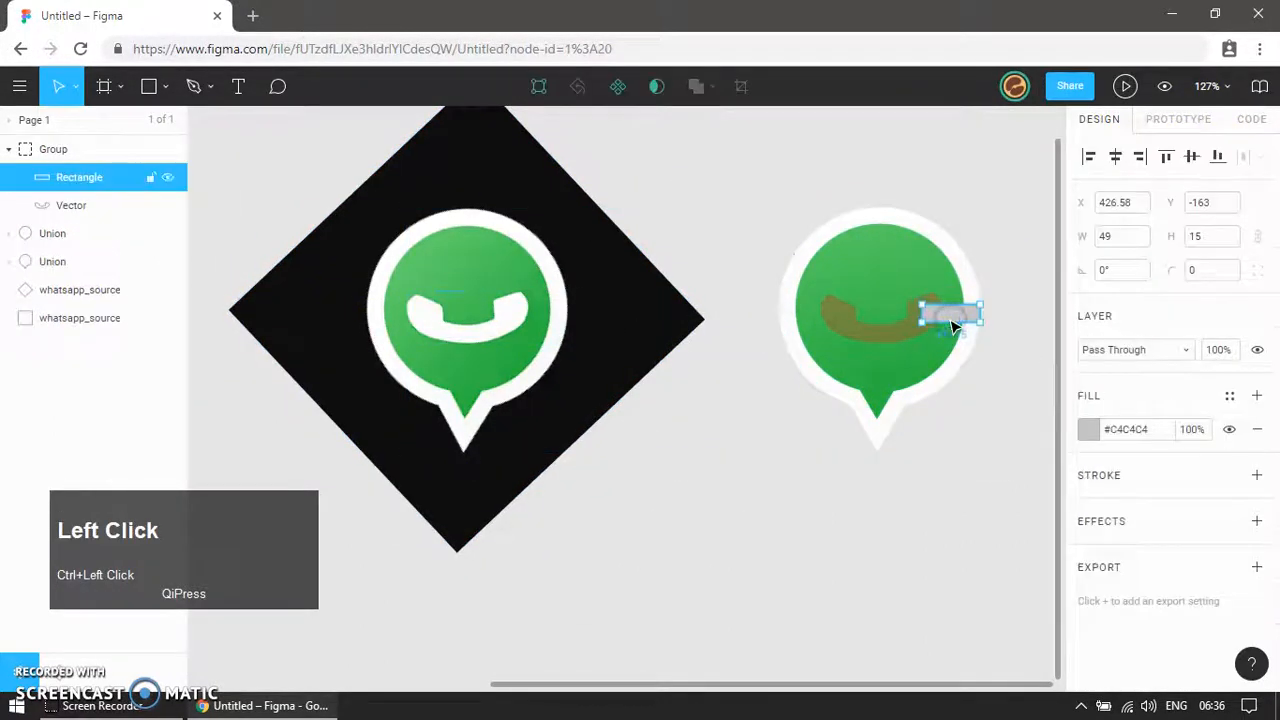
key(Delete)
Step: Fill the handset vector with the white #FEFEFE sampled from the handset in the rotated source image
ctrl+click(880, 330)
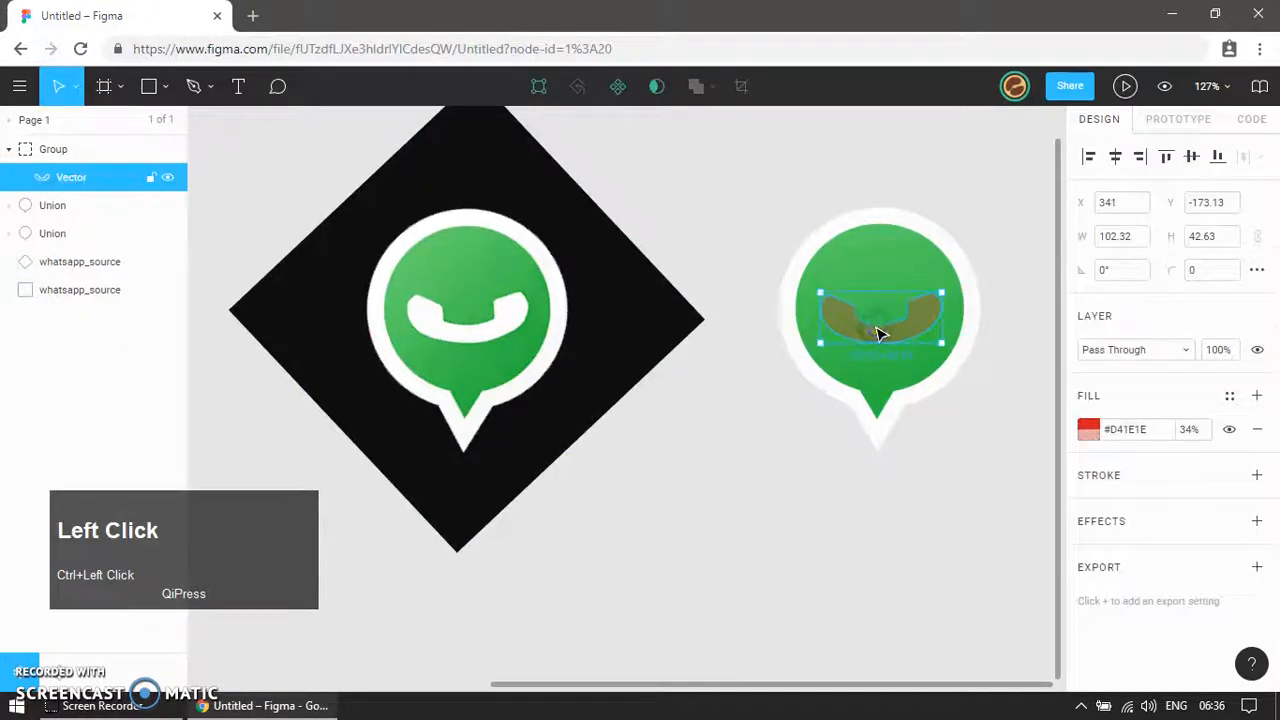
key(i)
click(480, 330)
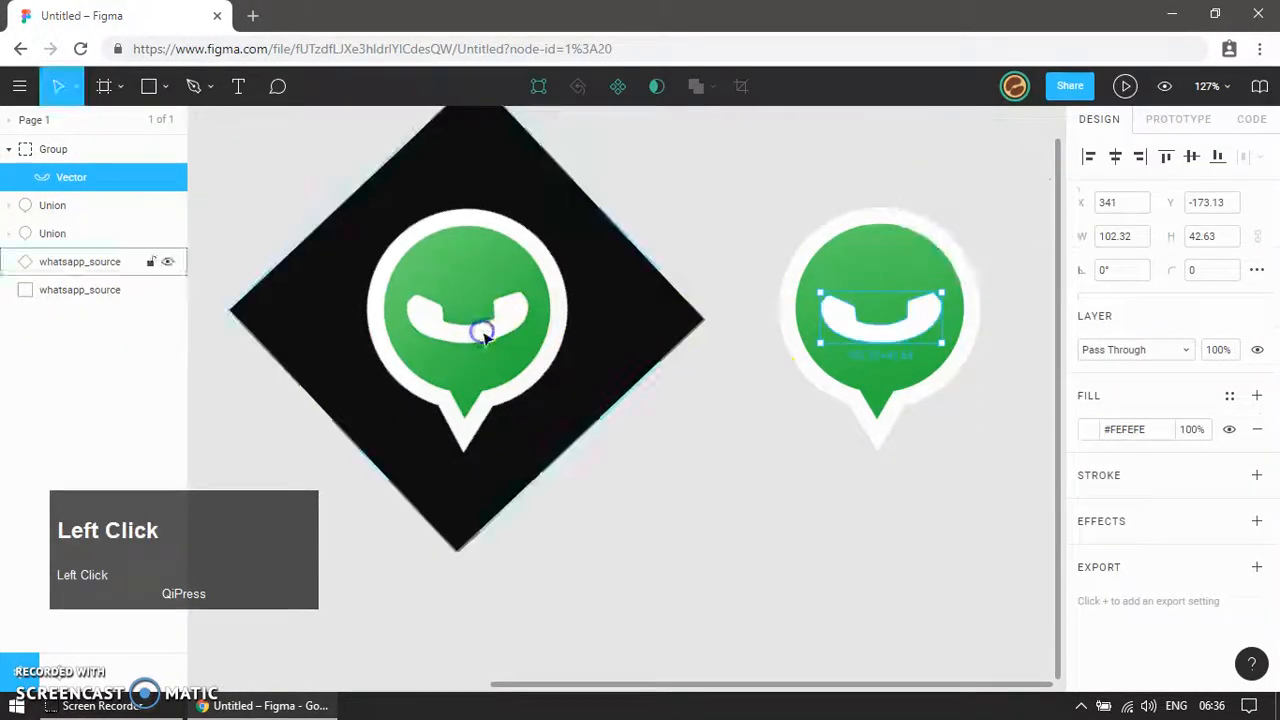
click(746, 494)
Step: Add a drop shadow effect to the handset group and open its settings
click(892, 329)
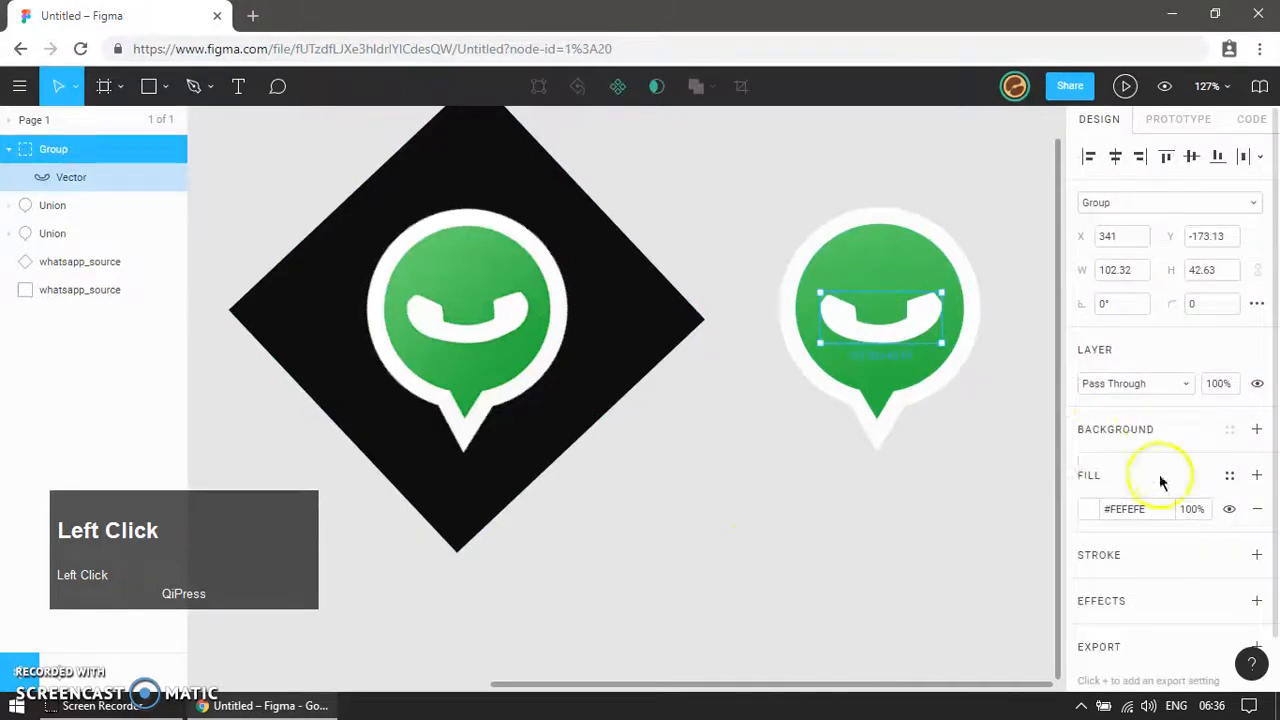
click(1257, 602)
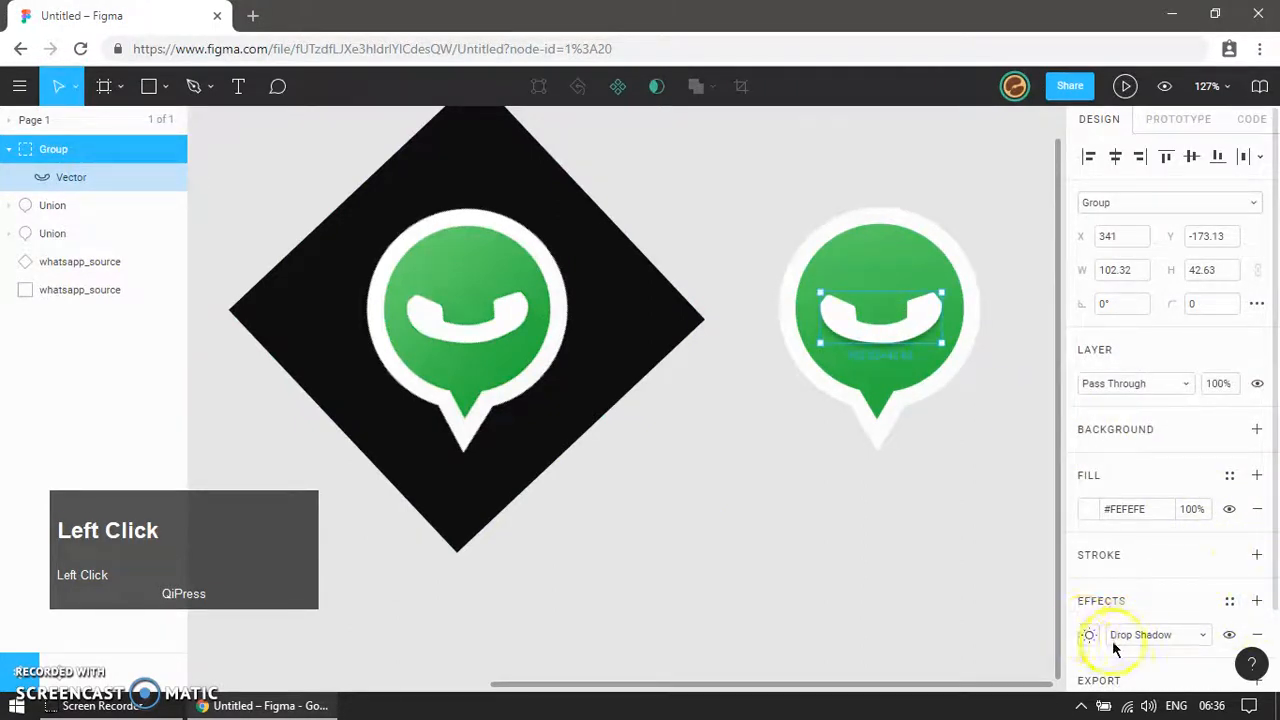
scroll(846, 500, down, 2)
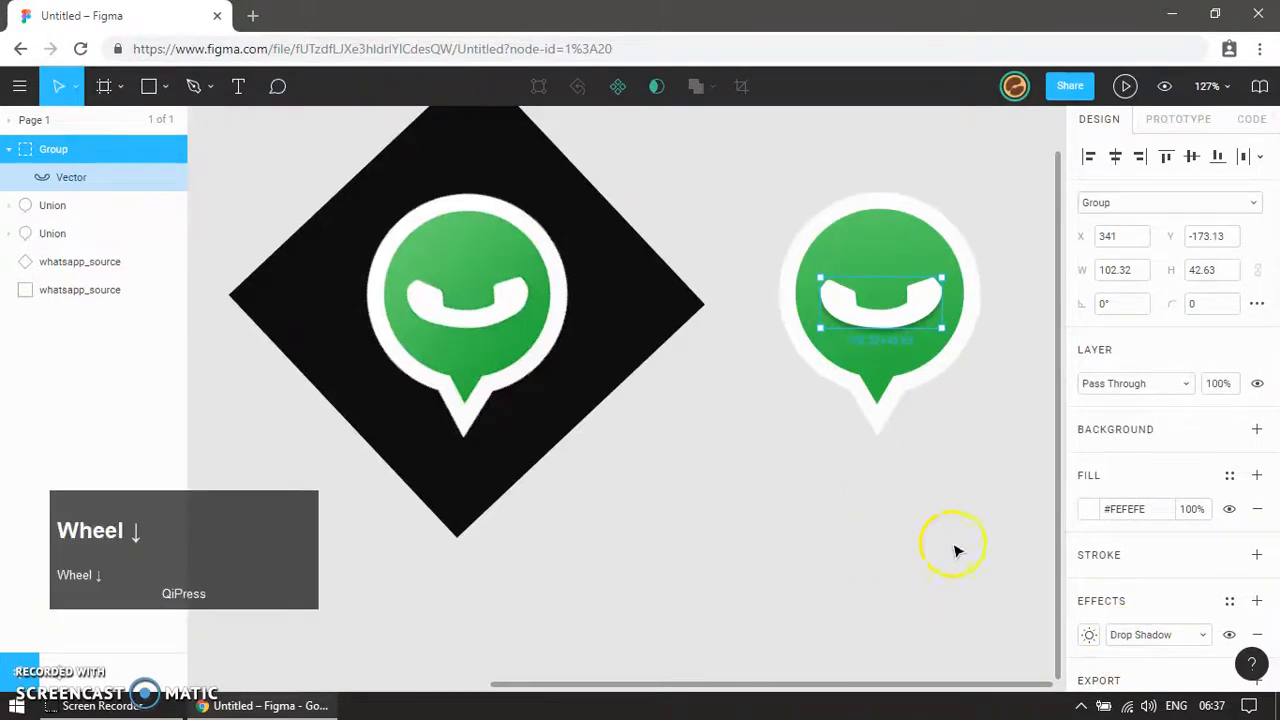
click(1089, 635)
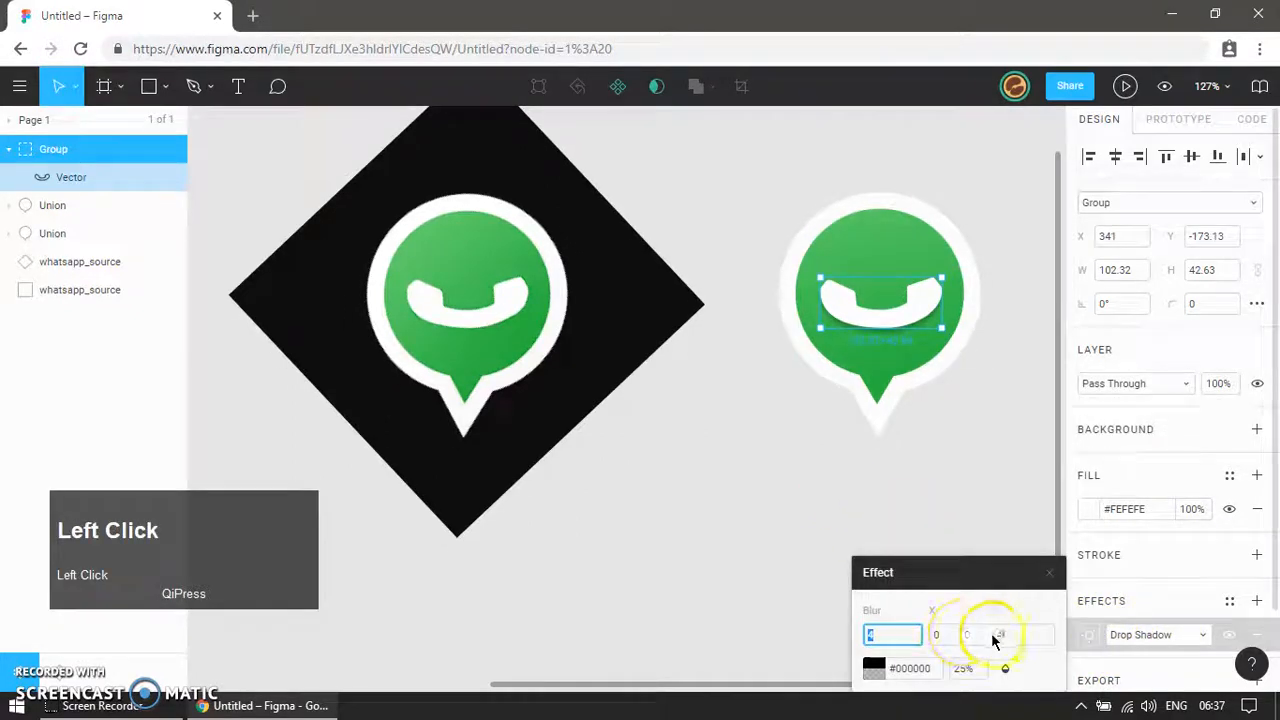
Step: Try a blur of 2 for the handset's drop shadow and return it to 4
text(2)
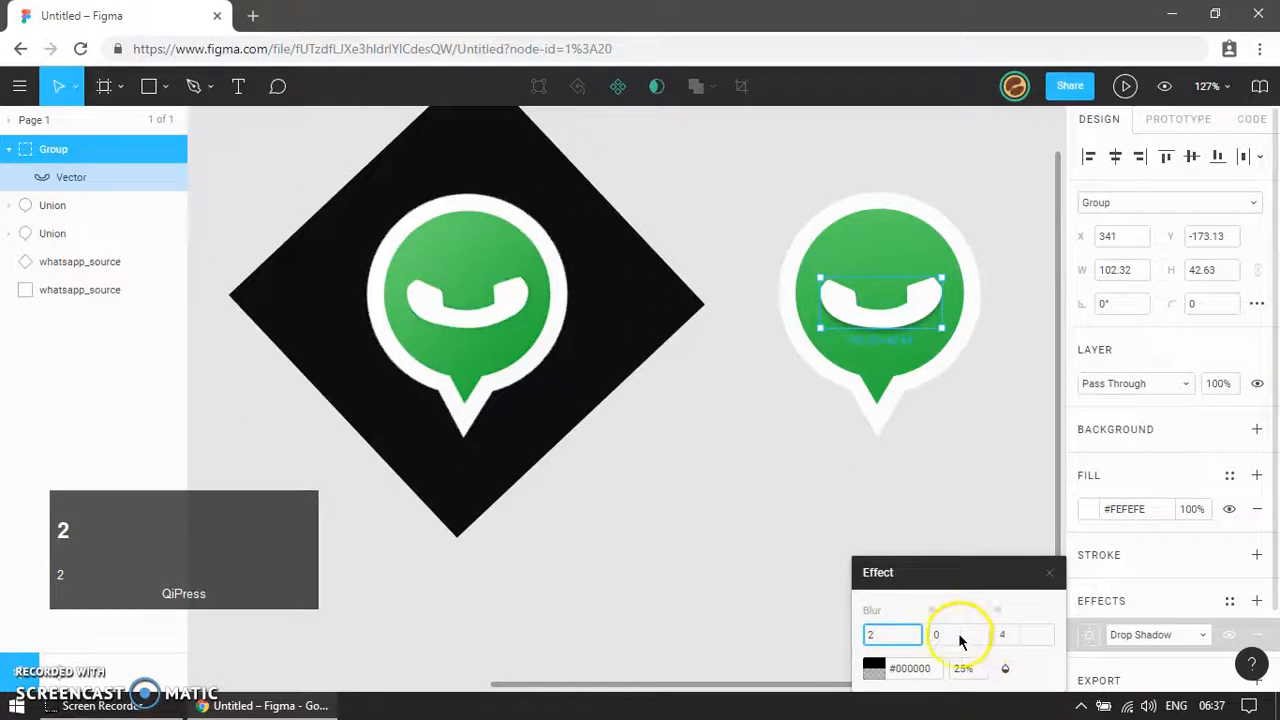
click(958, 637)
click(868, 635)
text(4)
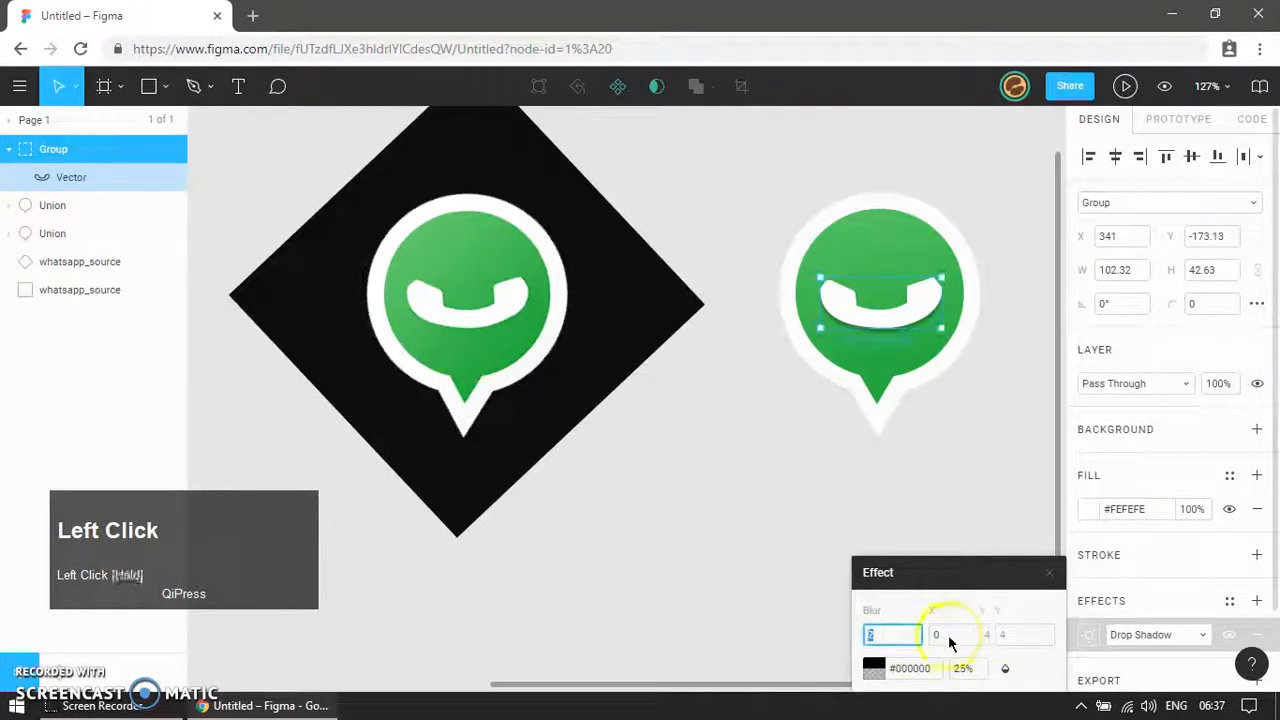
Step: Set the drop shadow's Y offset to 1 and close its settings
click(1000, 634)
text(2)
key(Return)
click(975, 636)
text(1)
key(Return)
click(598, 567)
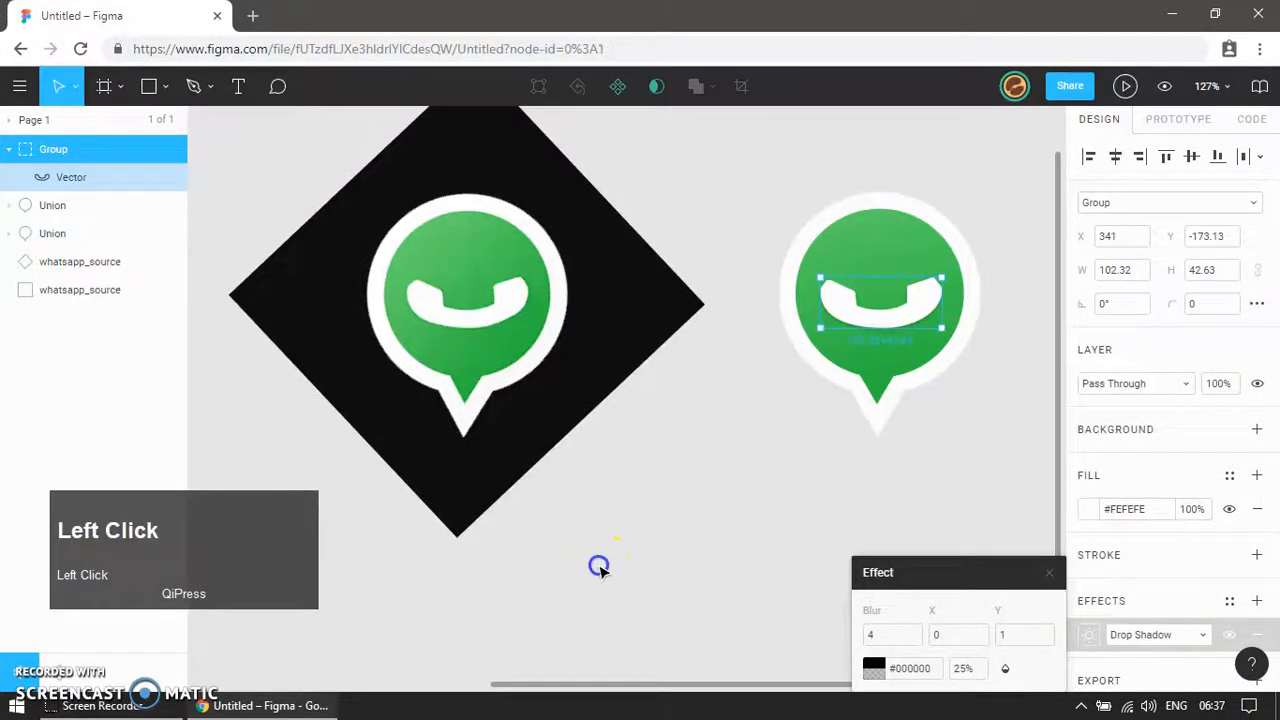
Step: Check the Y offset and opacity in the handset group's drop shadow settings
key(ctrl)
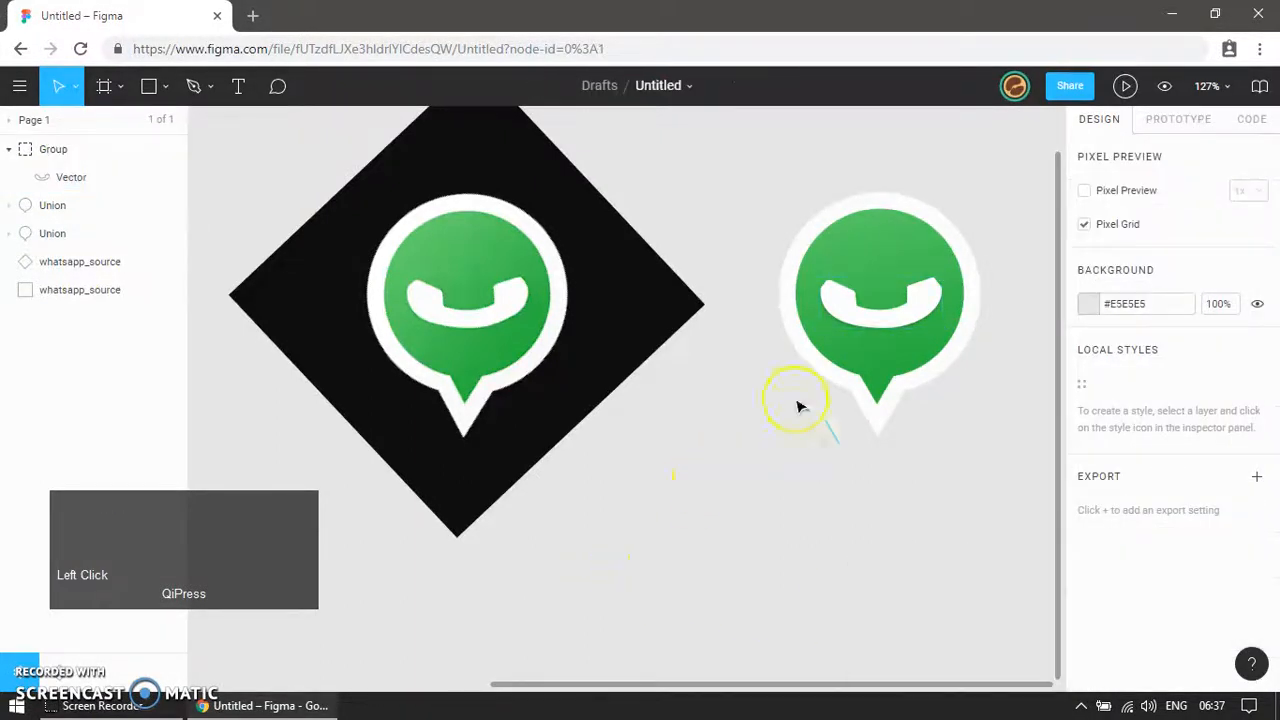
click(894, 320)
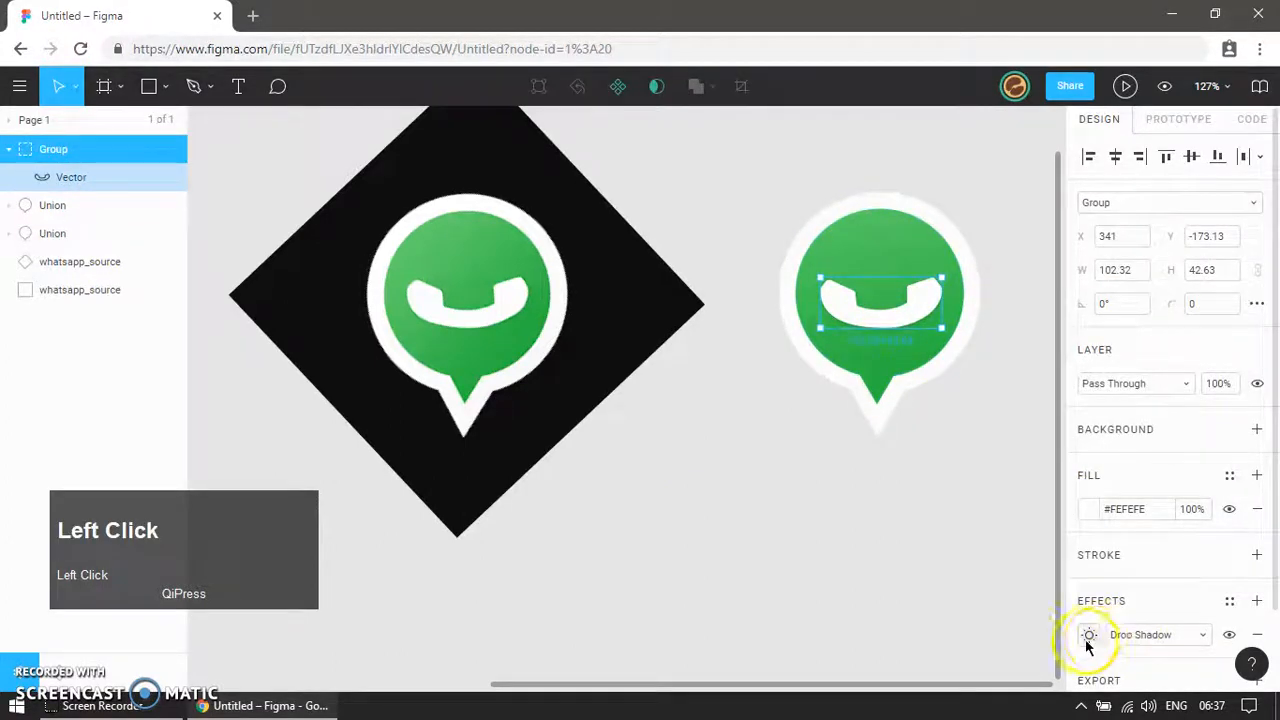
click(1087, 636)
click(990, 638)
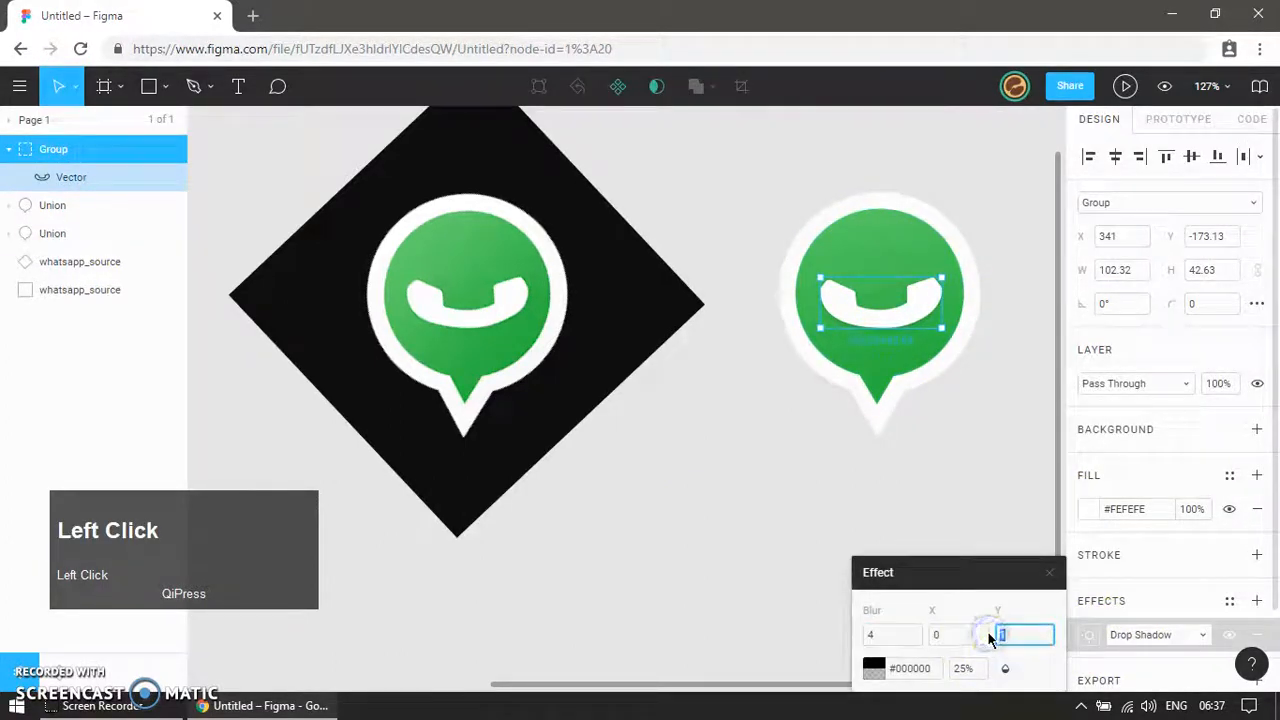
click(960, 676)
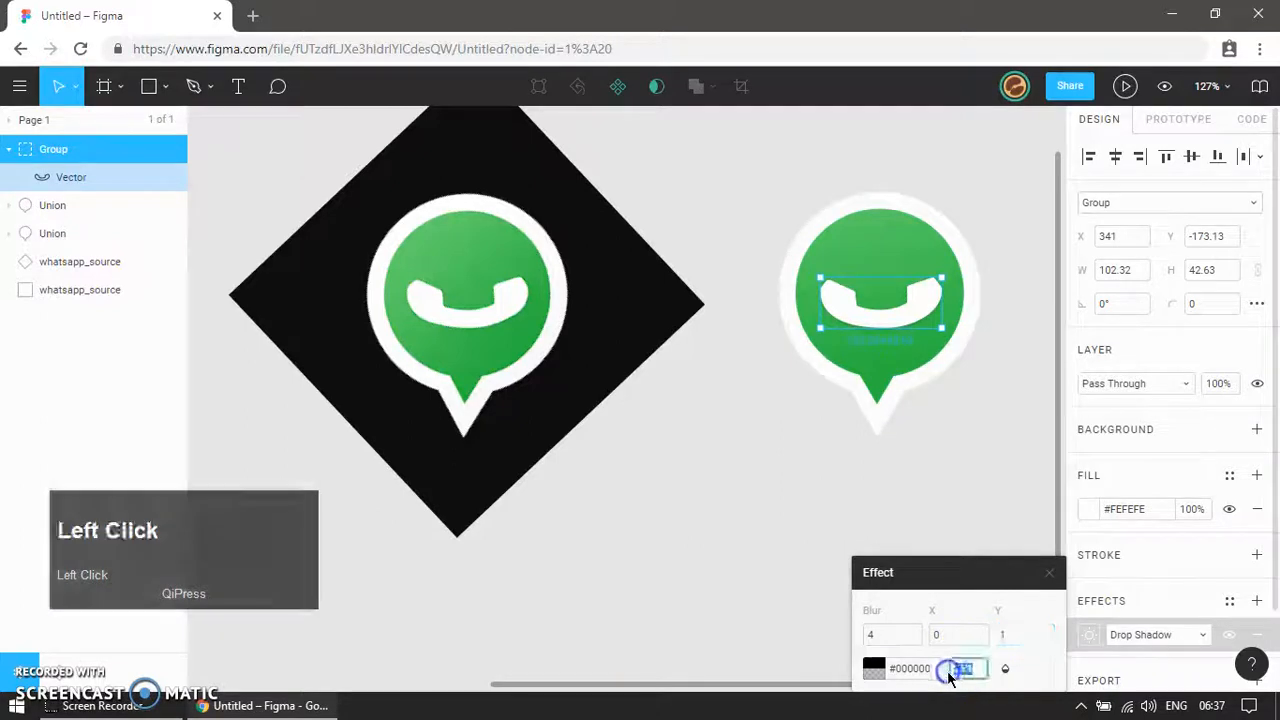
click(776, 612)
Step: Delete the rotated copy of the source image
scroll(757, 466, down, 4)
click(660, 428)
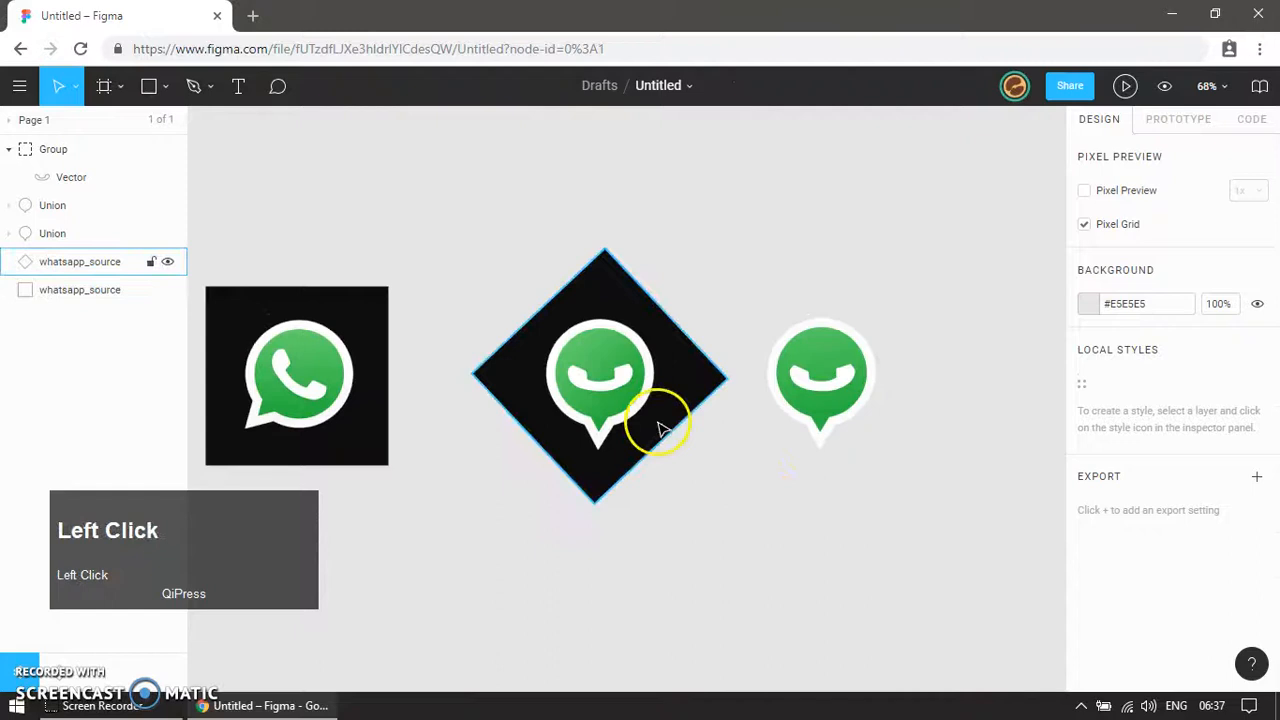
key(Delete)
Step: Move the recreated bubble shapes and handset next to the remaining source image and group them
drag(634, 234, 889, 457)
drag(831, 406, 519, 393)
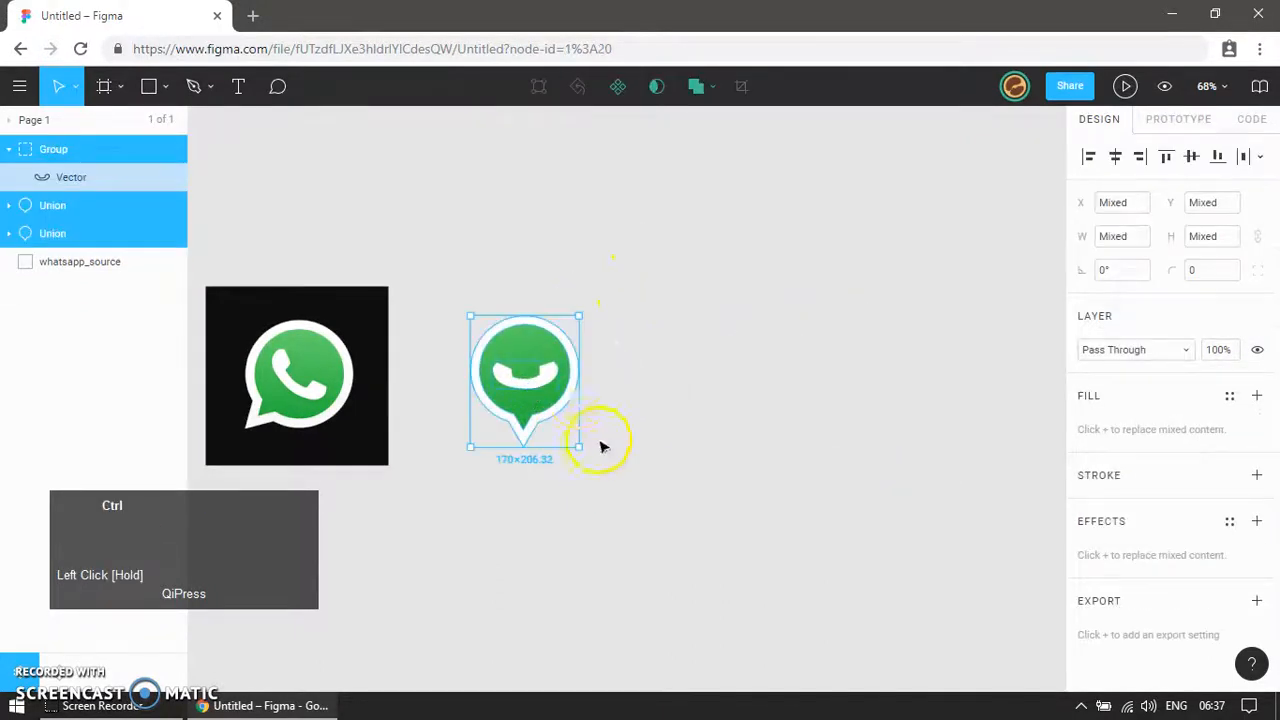
key(ctrl+g)
Step: Rotate the logo group clockwise until its tail and handset match the upright source logo, and compare the two side by side
click(575, 453)
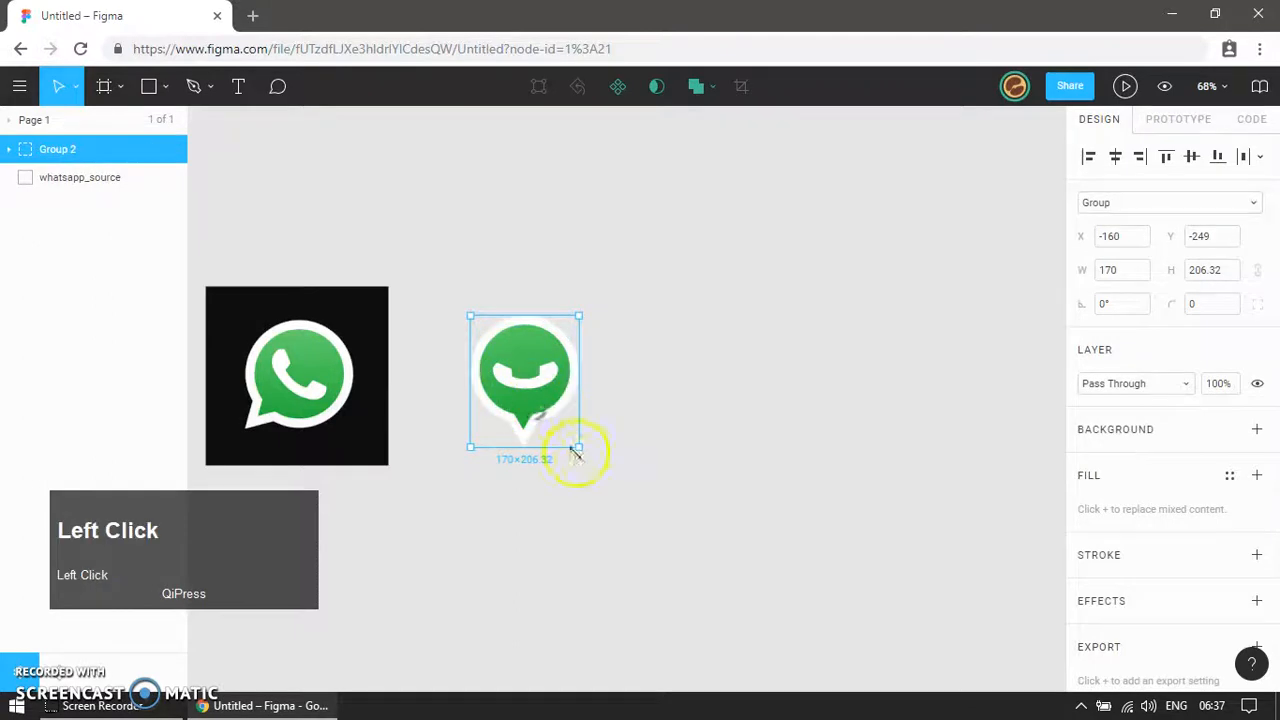
drag(581, 460, 512, 492)
scroll(655, 476, down, 2)
click(374, 455)
key(z)
drag(315, 318, 712, 516)
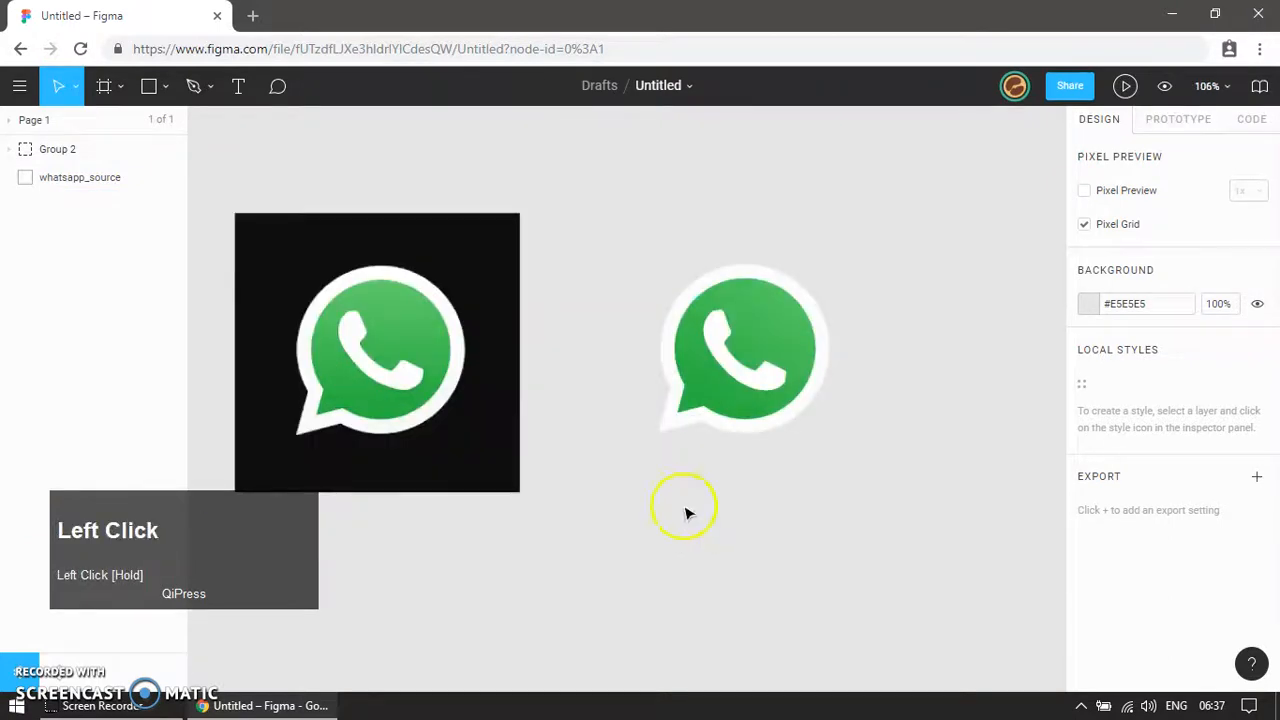
key(v)
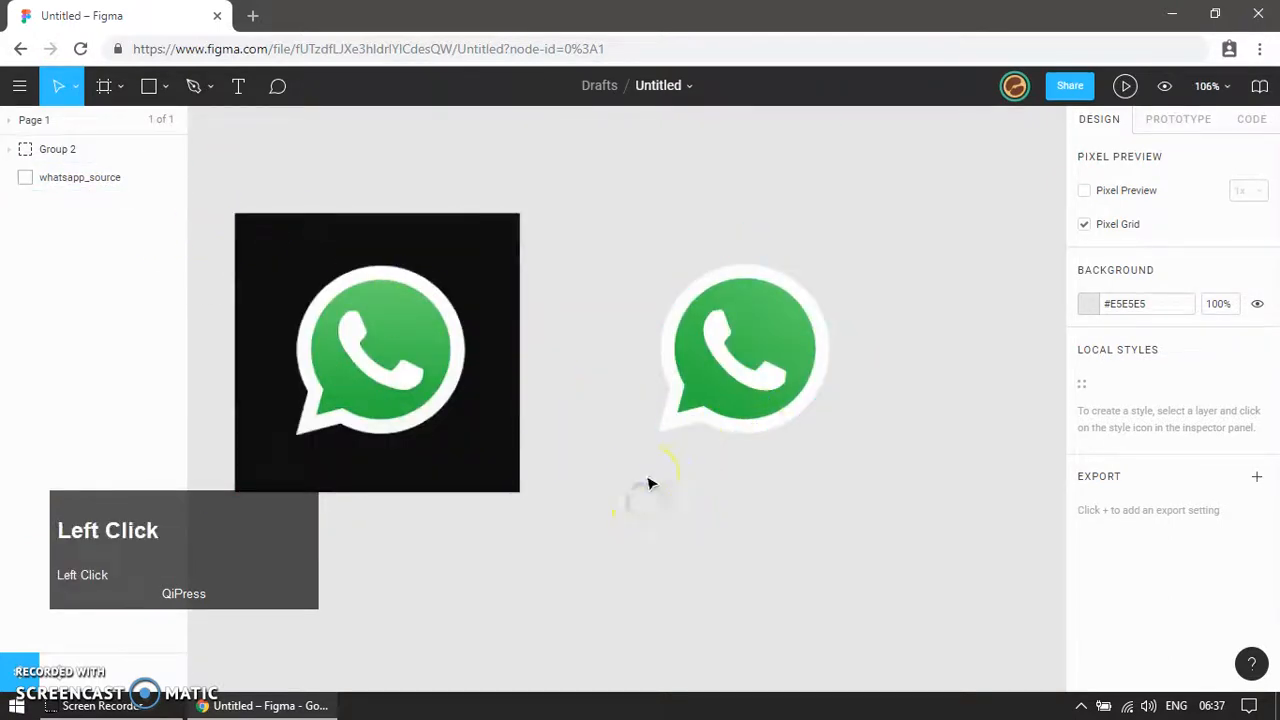
Step: Draw a rectangle about 306 by 295 over the recreated logo, fill it with #0E0E0E sampled from the source image, and send it to the back
key(r)
mouse_move(554, 206)
mouse_down()
mouse_move(857, 463)
mouse_move(858, 500)
mouse_up()
key(i)
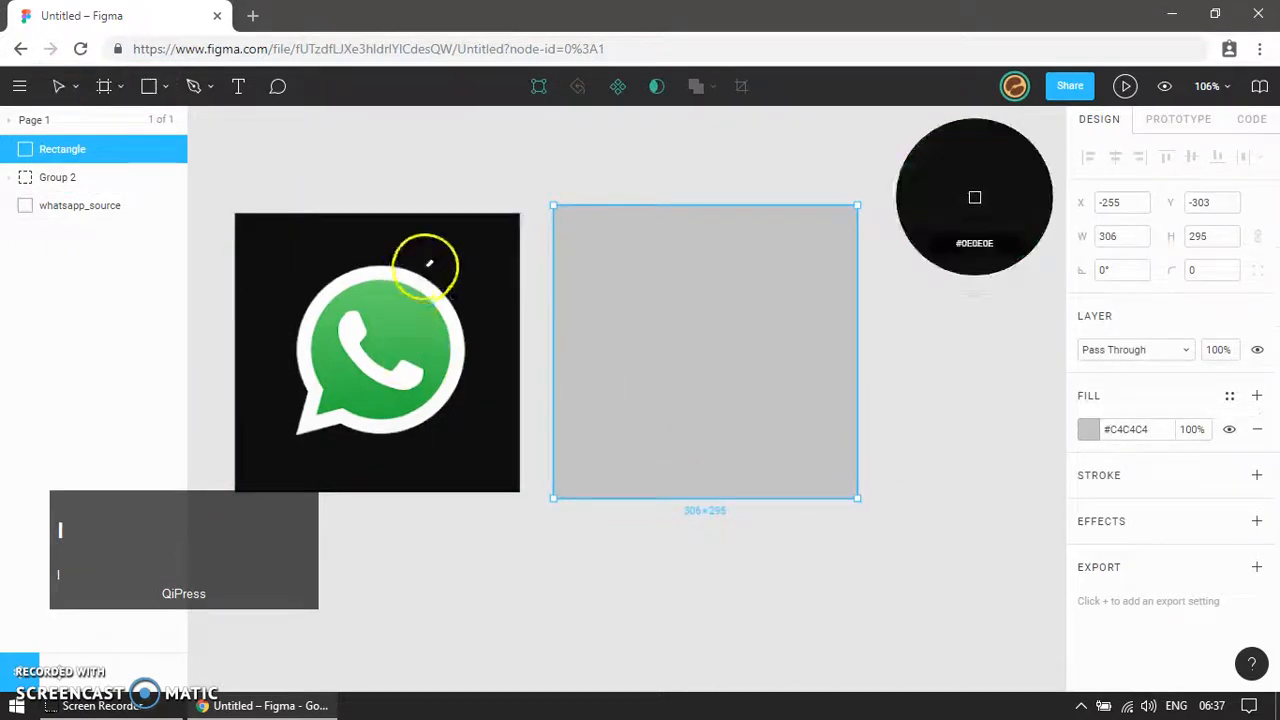
click(451, 251)
key(ctrl+shift+bracketleft)
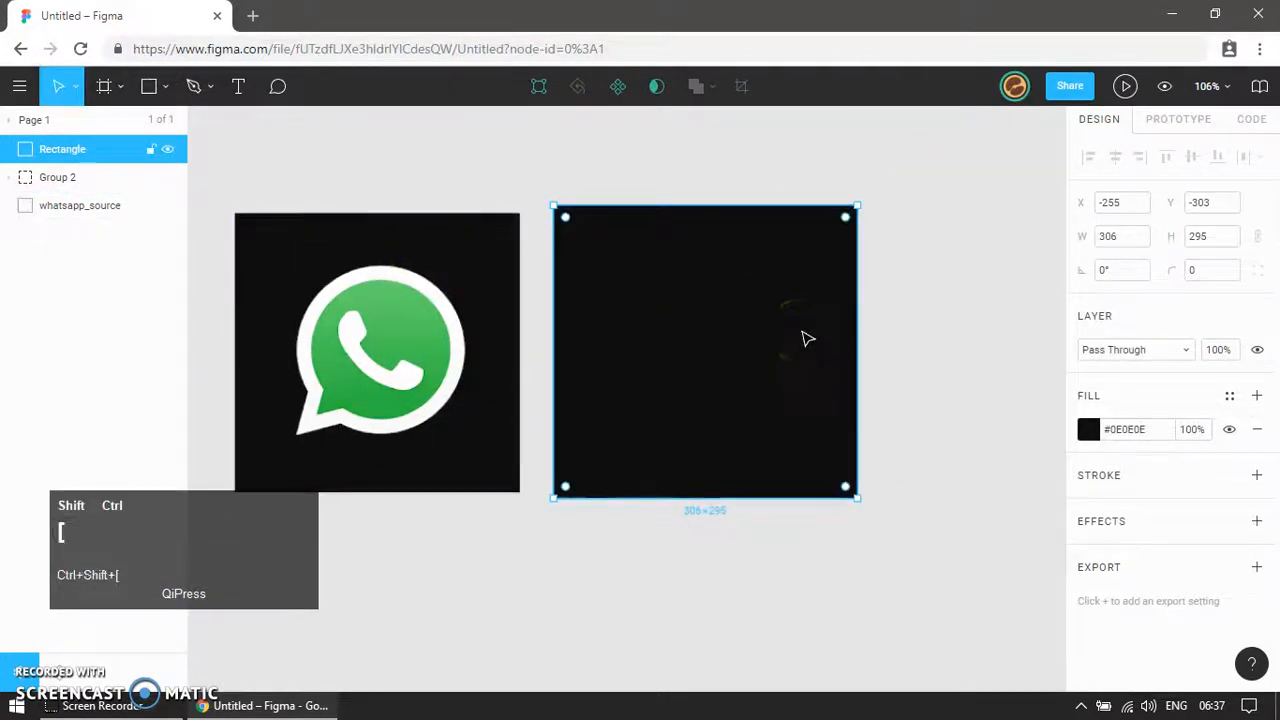
click(831, 517)
Step: Center the recreated logo group horizontally and vertically with the black background rectangle
click(757, 358)
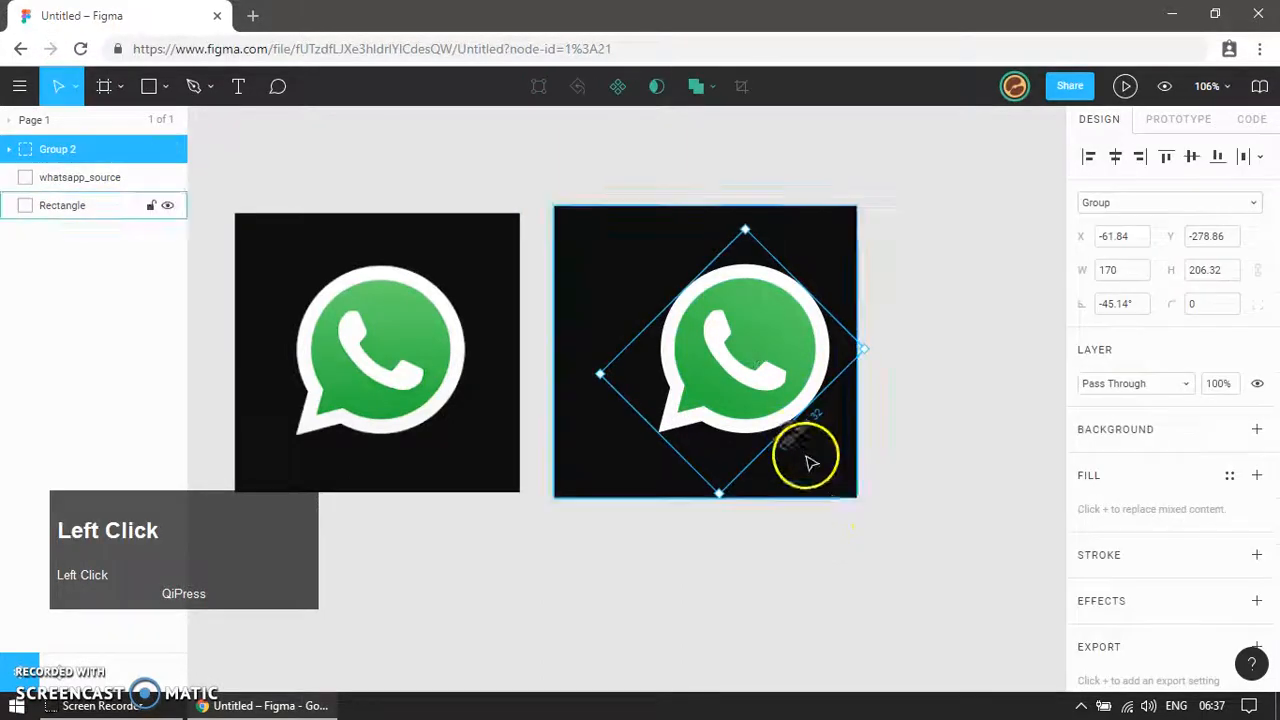
shift+click(820, 478)
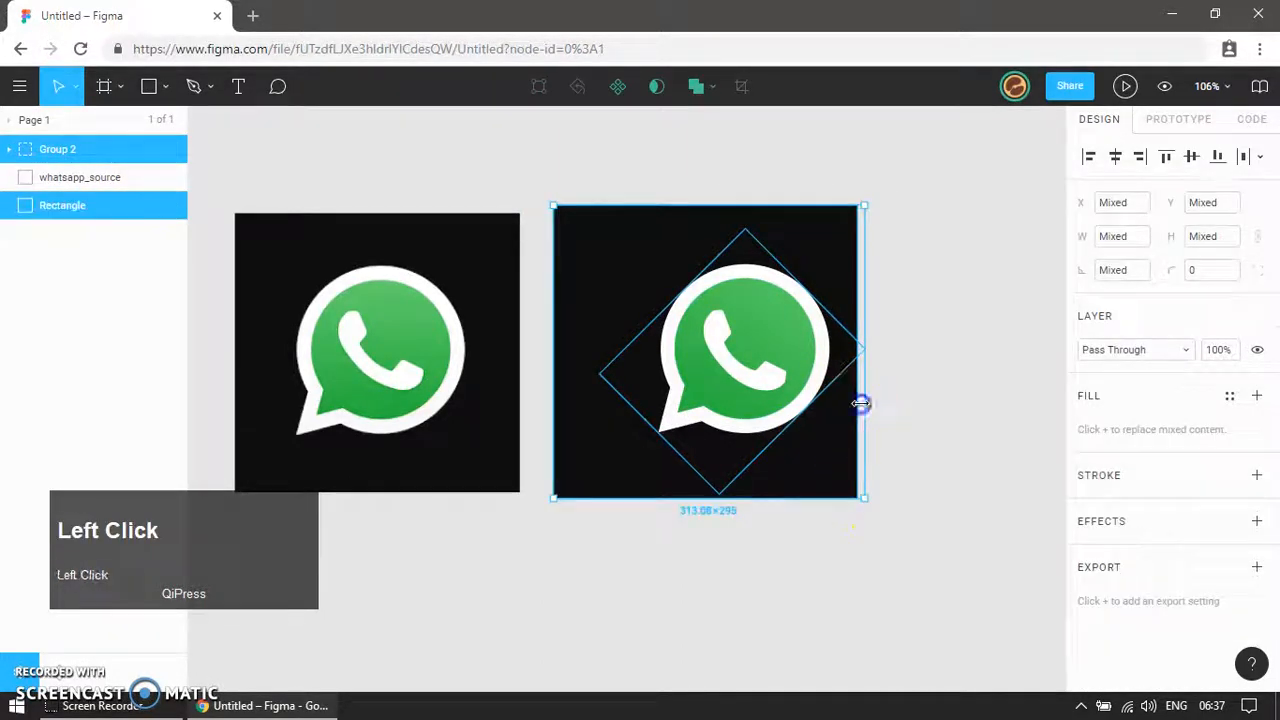
click(921, 406)
click(777, 357)
shift+click(820, 457)
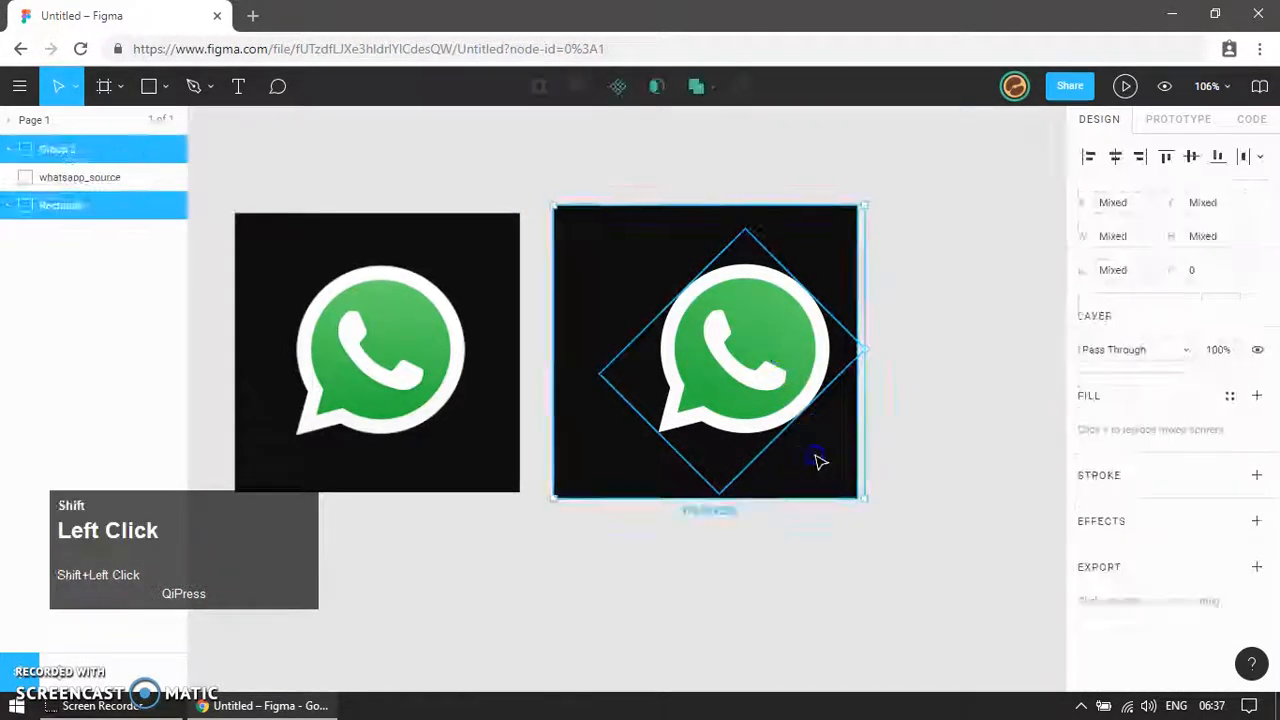
click(1115, 157)
click(1188, 158)
click(900, 429)
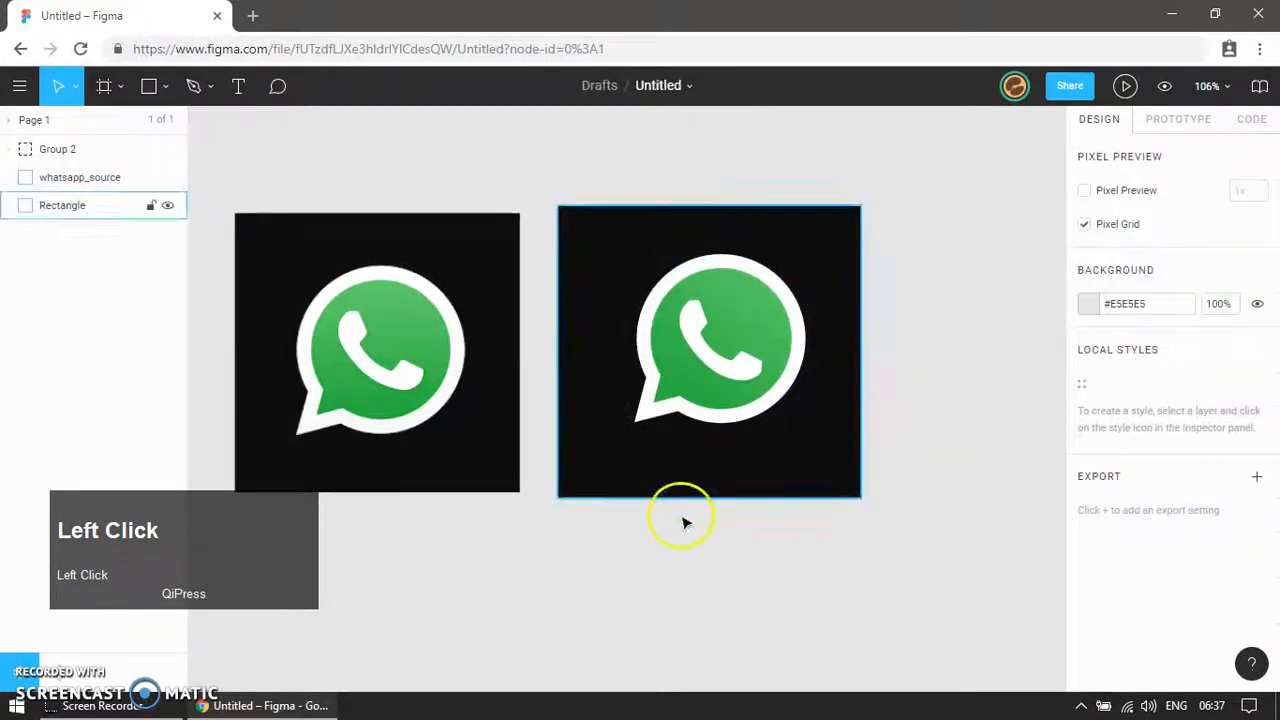
Step: Add the text label "original" at font size 36 and place it just below the source image
ctrl+scroll(414, 549, down, 3)
key(t)
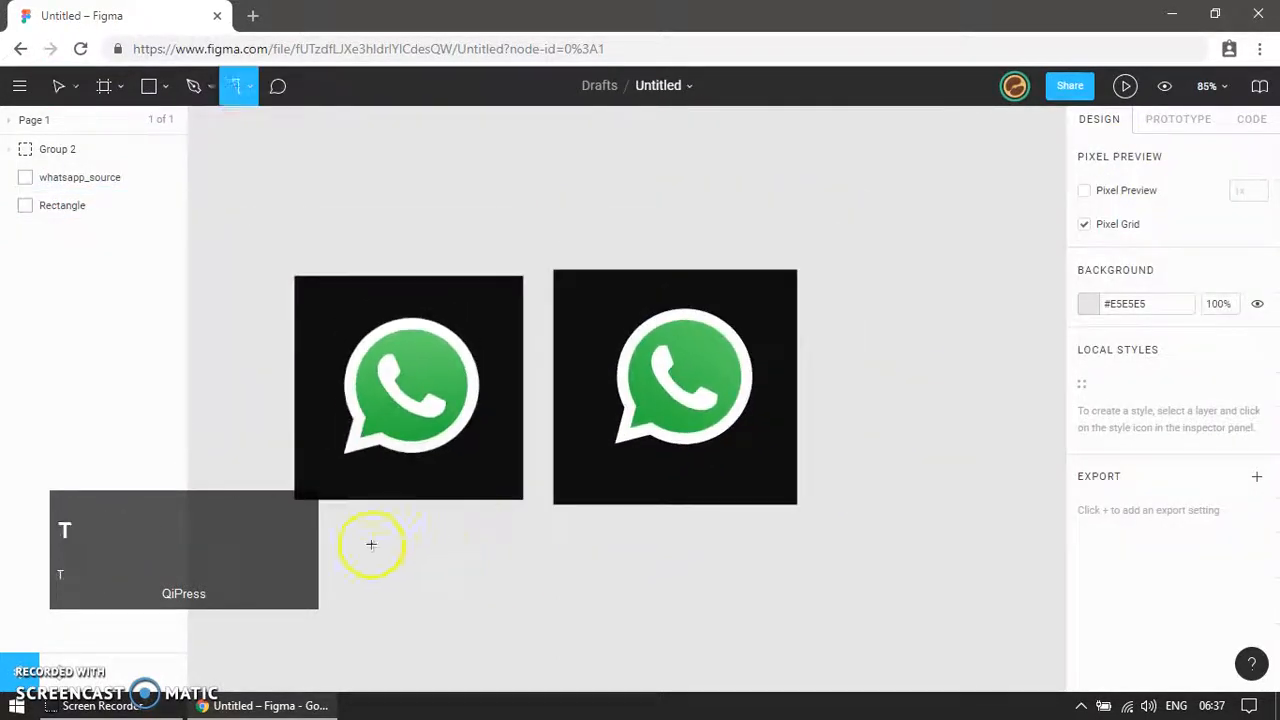
click(369, 556)
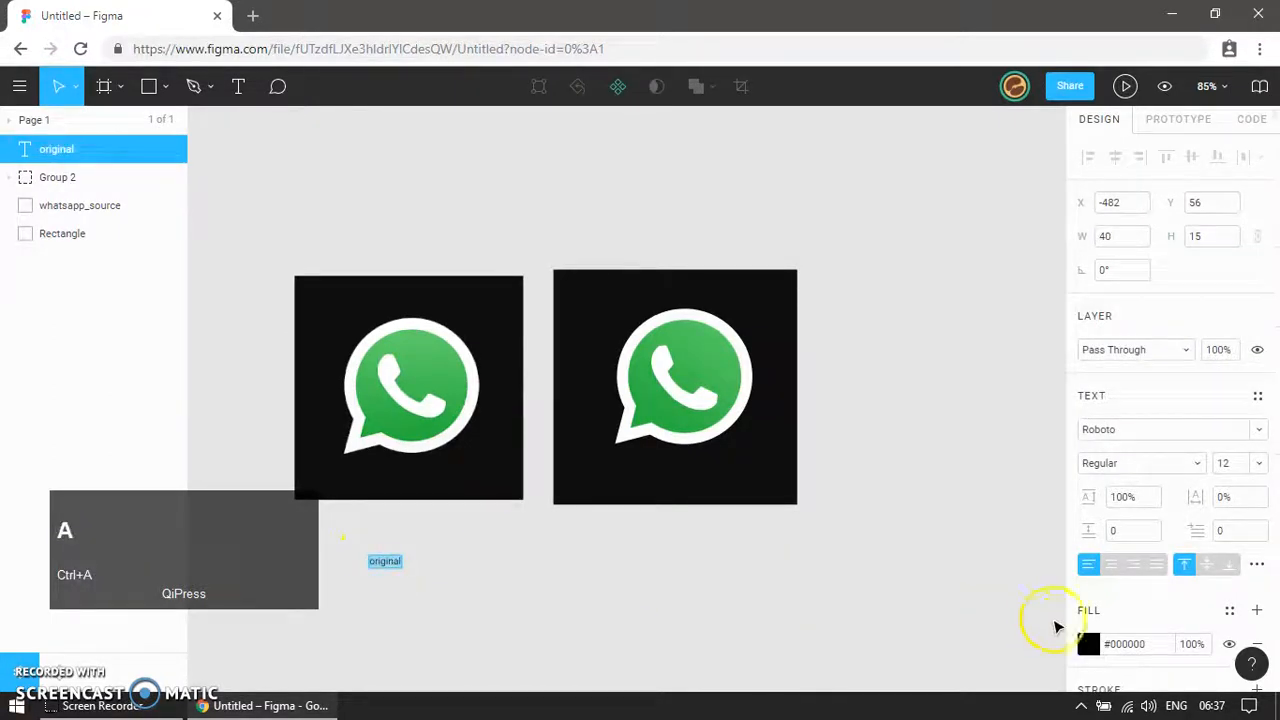
click(1231, 466)
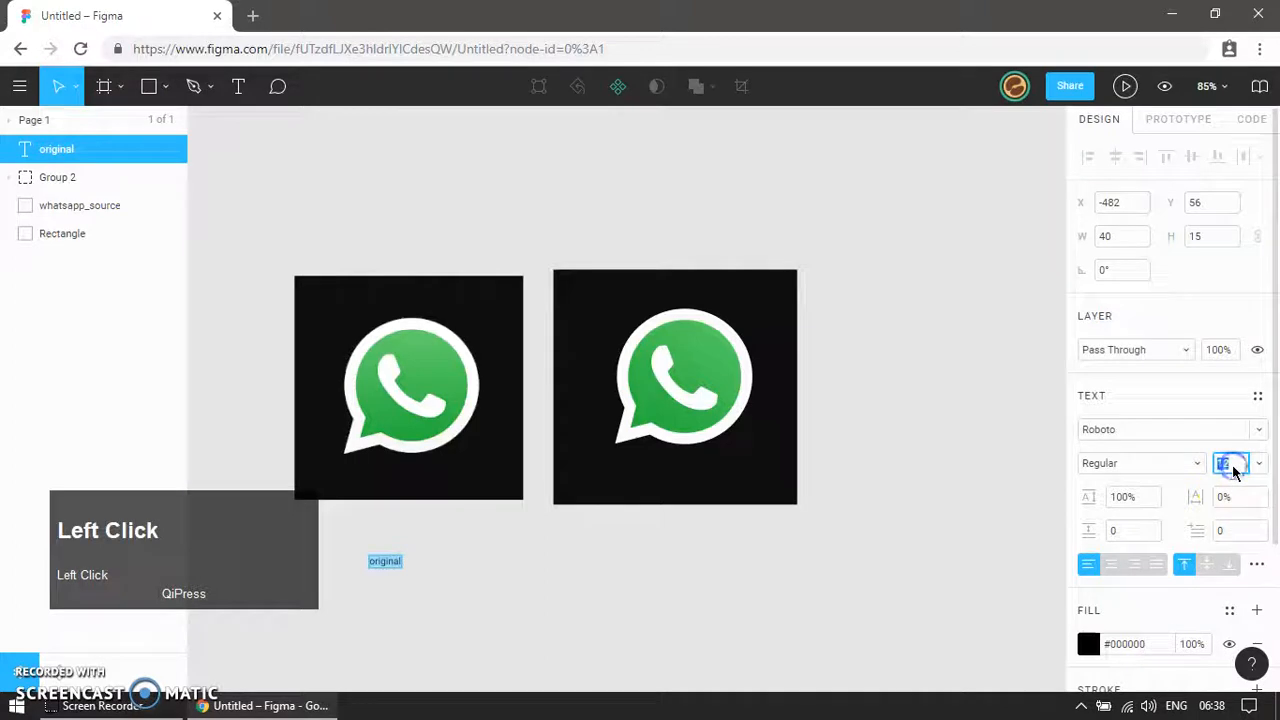
text(36)
key(Return)
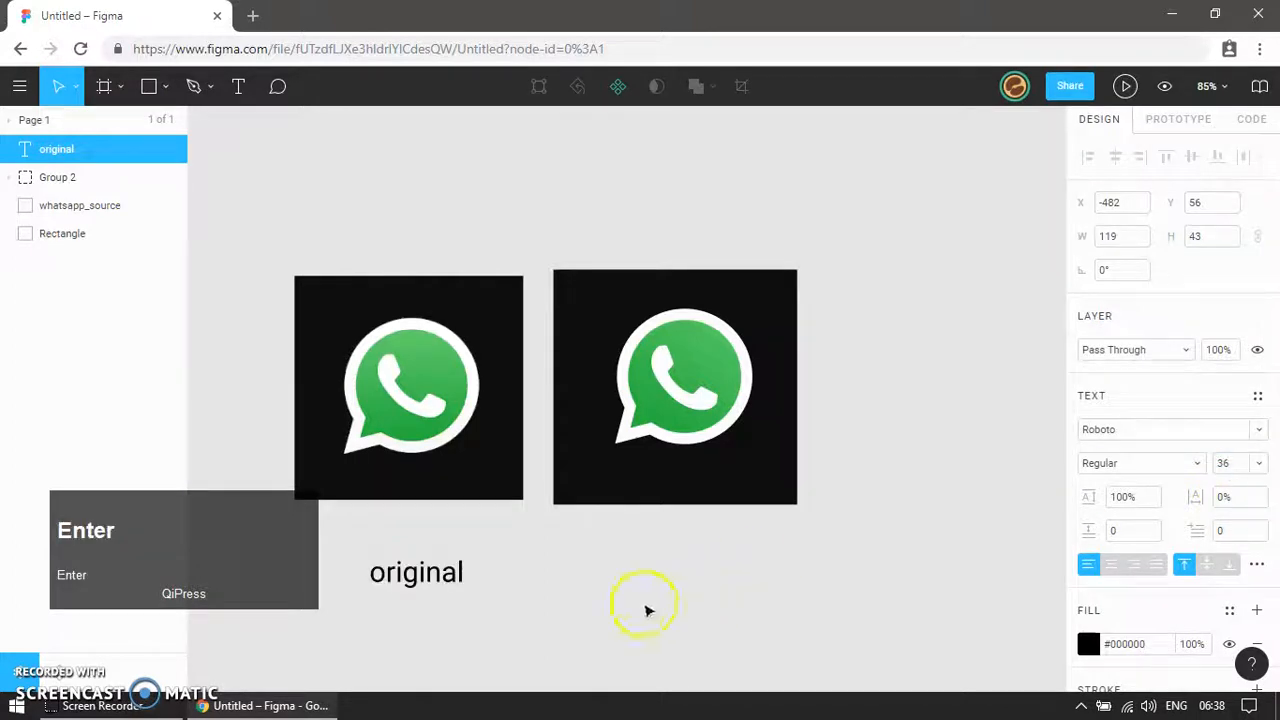
click(410, 583)
drag(428, 577, 417, 546)
click(674, 560)
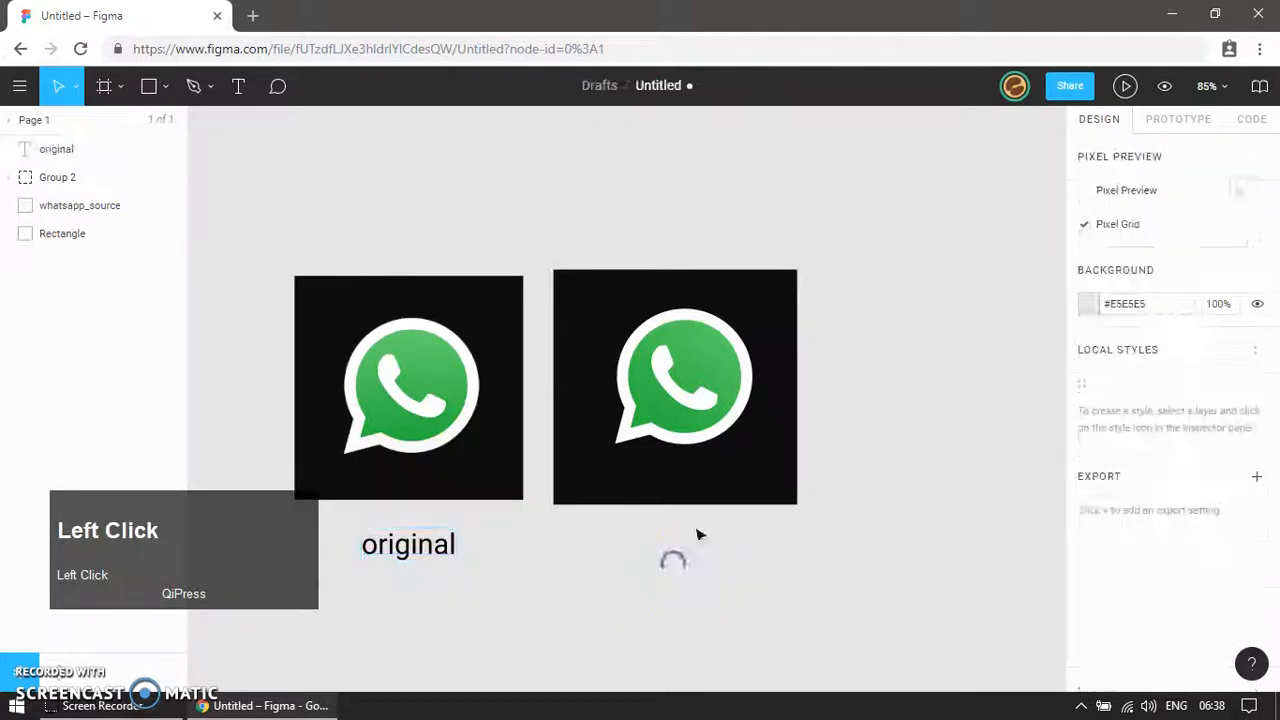
Step: Shift the recreated logo group slightly lower on its black background to line up with the source logo
drag(713, 400, 725, 414)
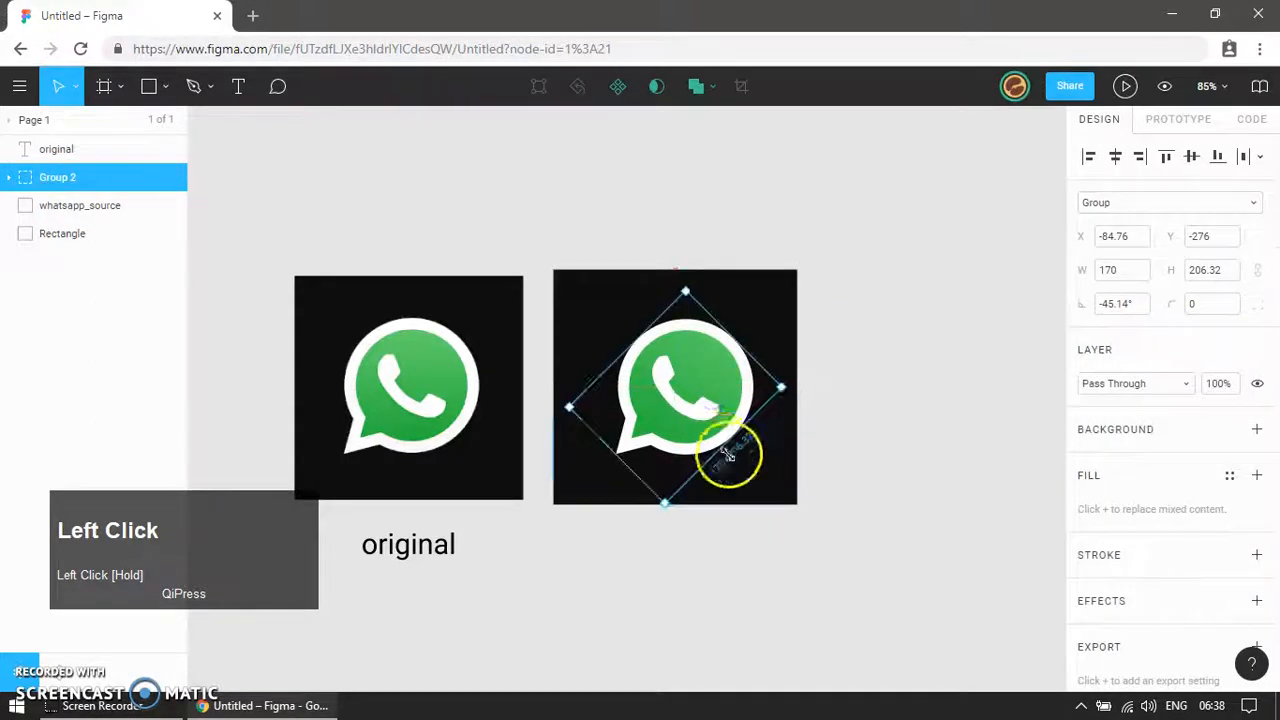
click(674, 562)
Step: Duplicate the "original" label below the recreated logo and change the copy's text to "result"
click(441, 562)
key(ctrl+d)
drag(441, 562, 690, 549)
double_click(685, 545)
text(result)
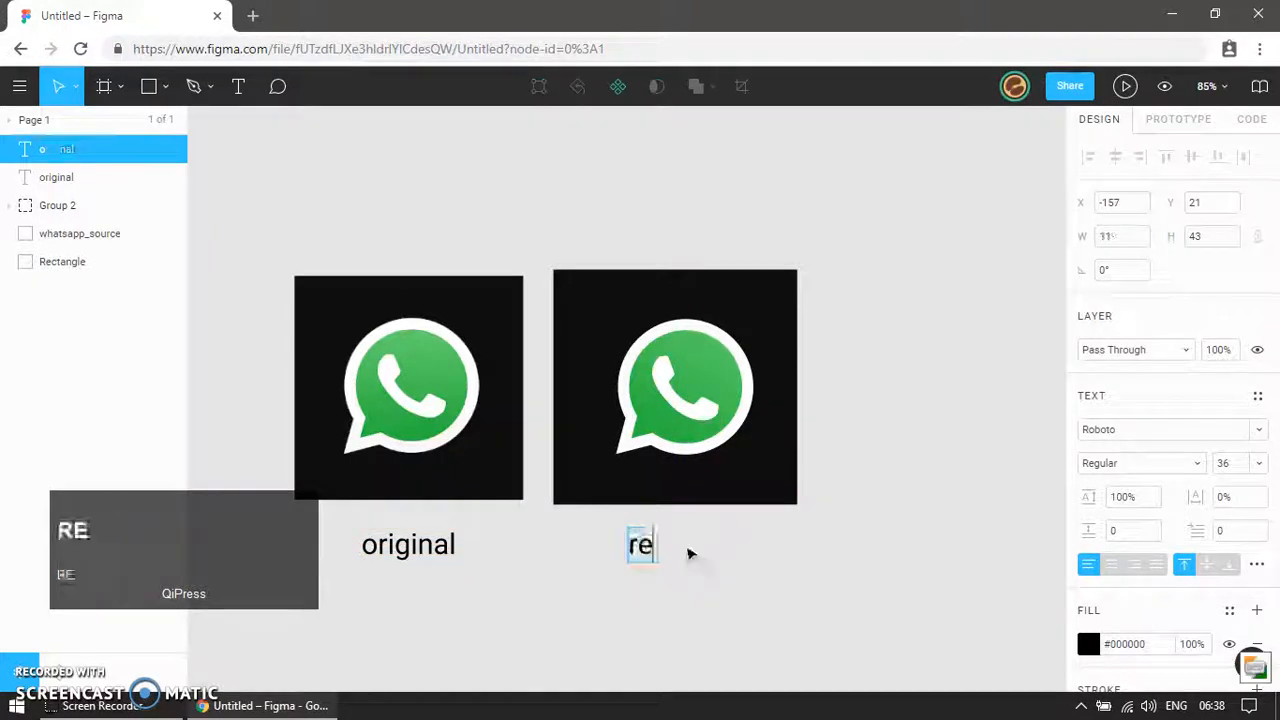
click(627, 620)
key(z)
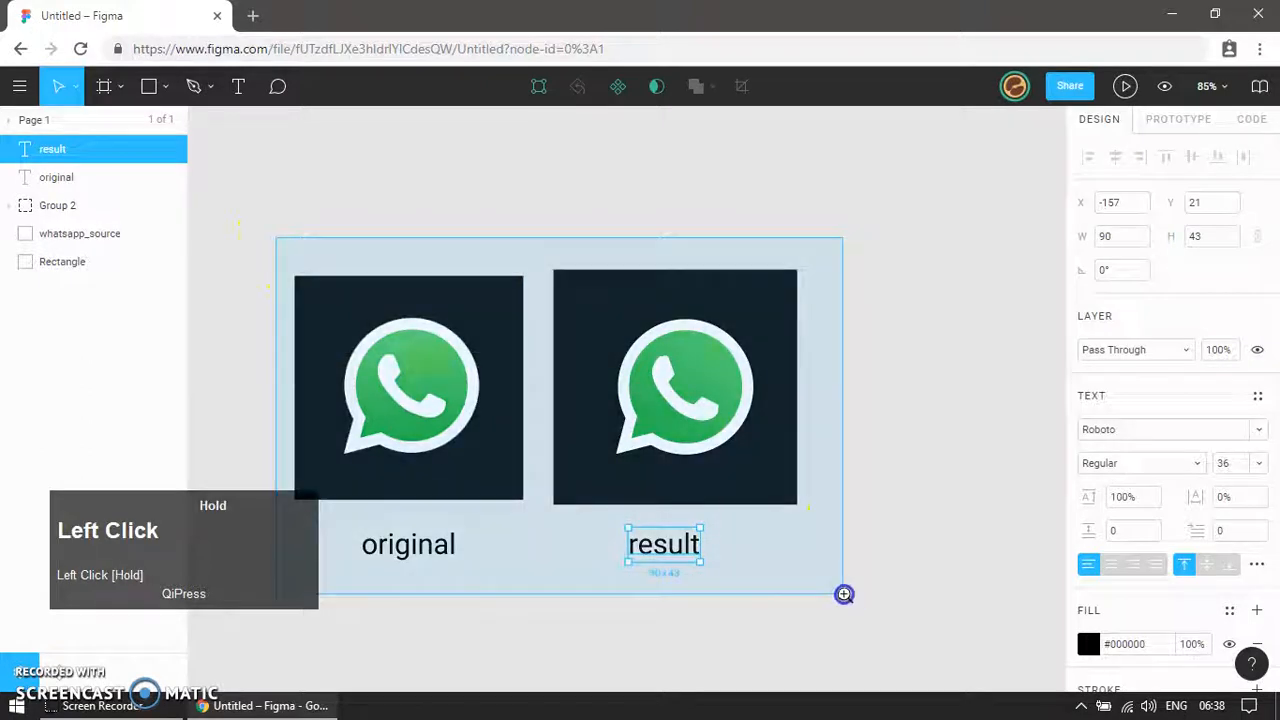